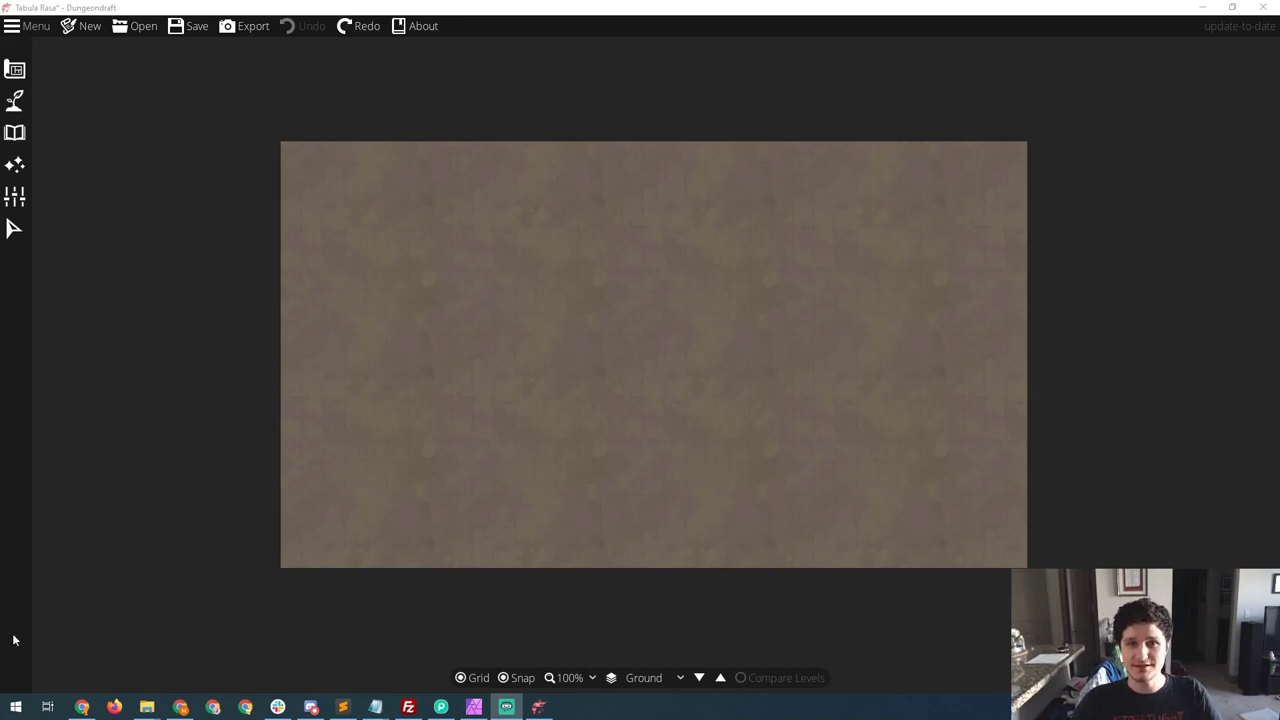
- Flood the whole map with teal water using the Water Brush, undoing the duplicate fill
left_click(22, 101)
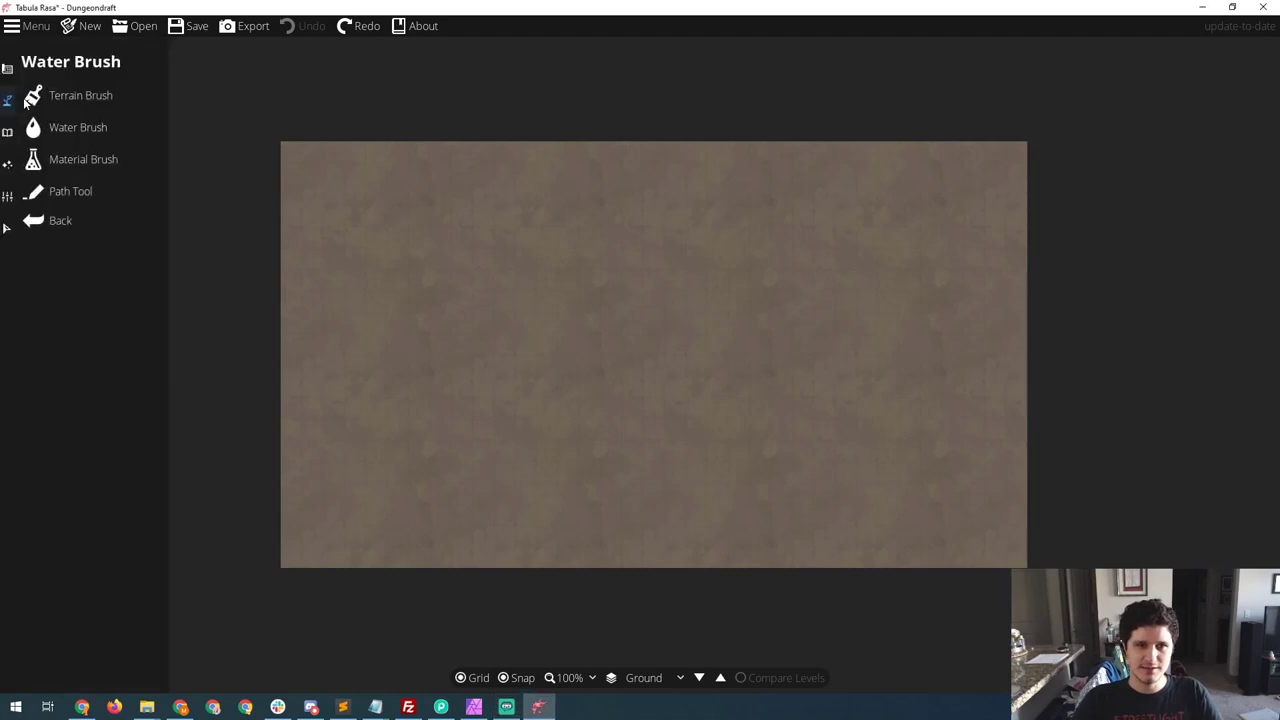
left_click(52, 127)
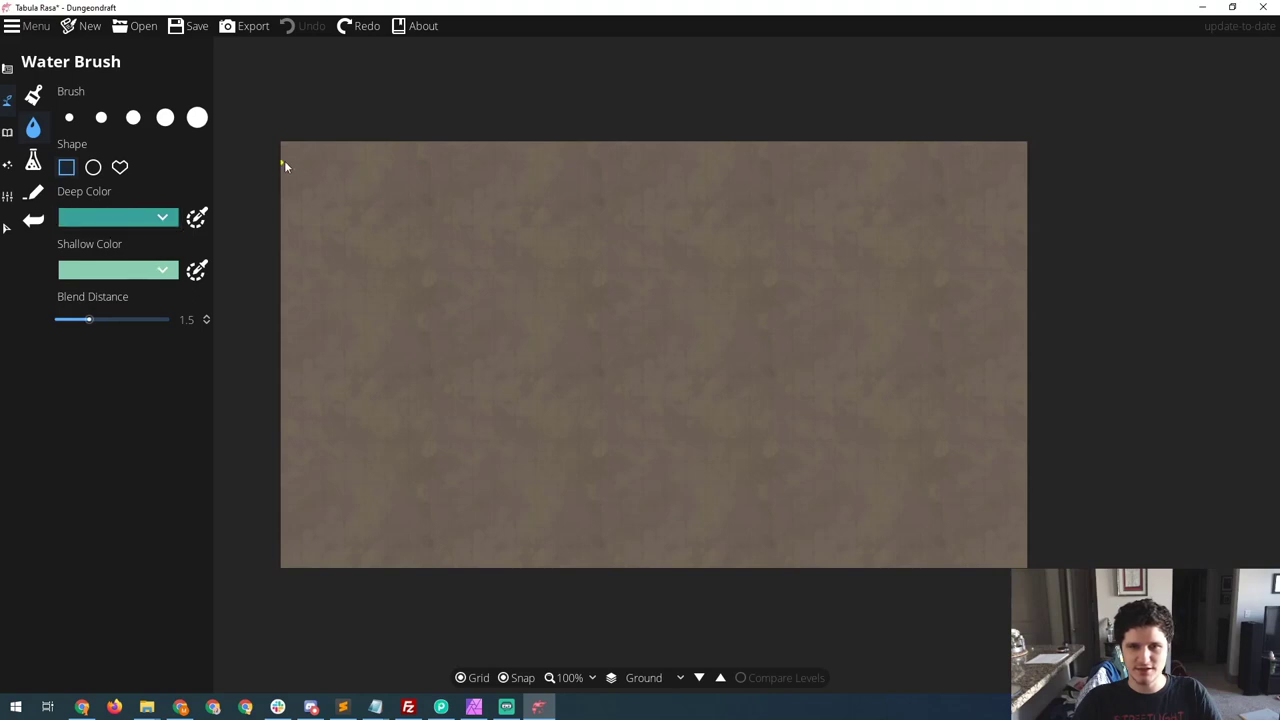
mouse_move(284, 145)
left_mouse_down()
mouse_move(763, 409)
mouse_move(995, 565)
mouse_move(1028, 566)
left_mouse_up()
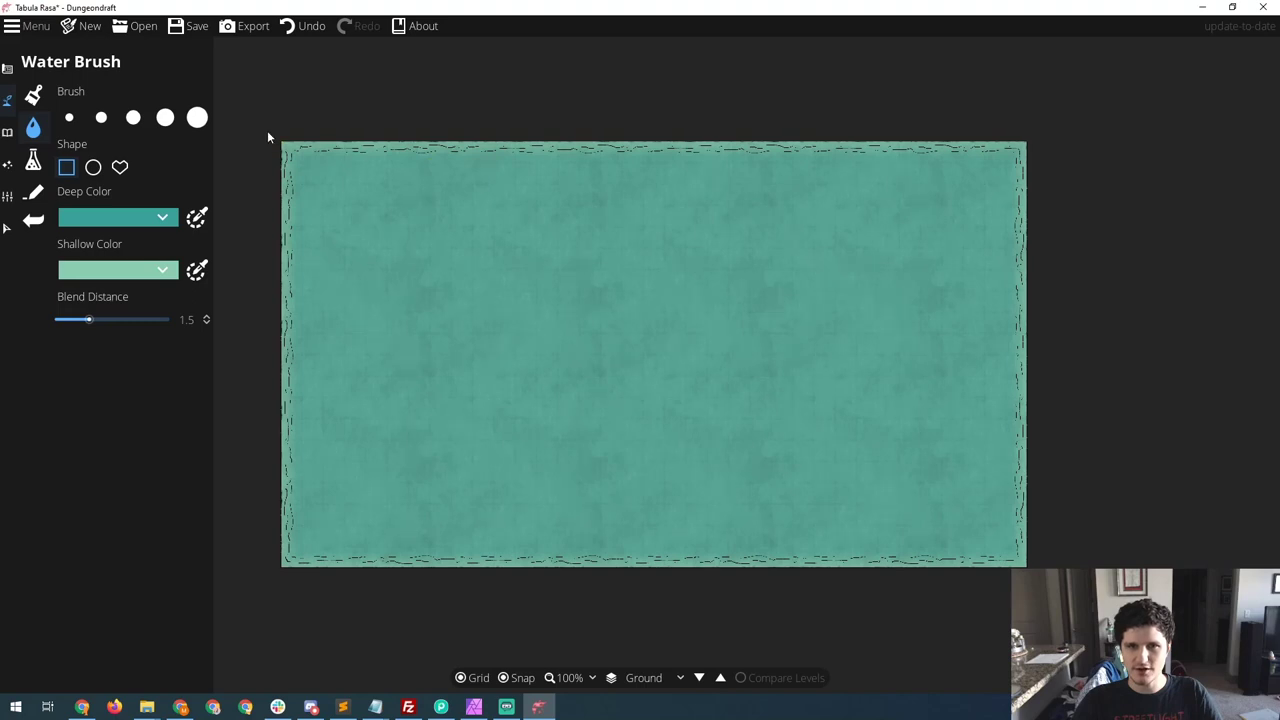
left_click_drag(277, 134, 857, 539)
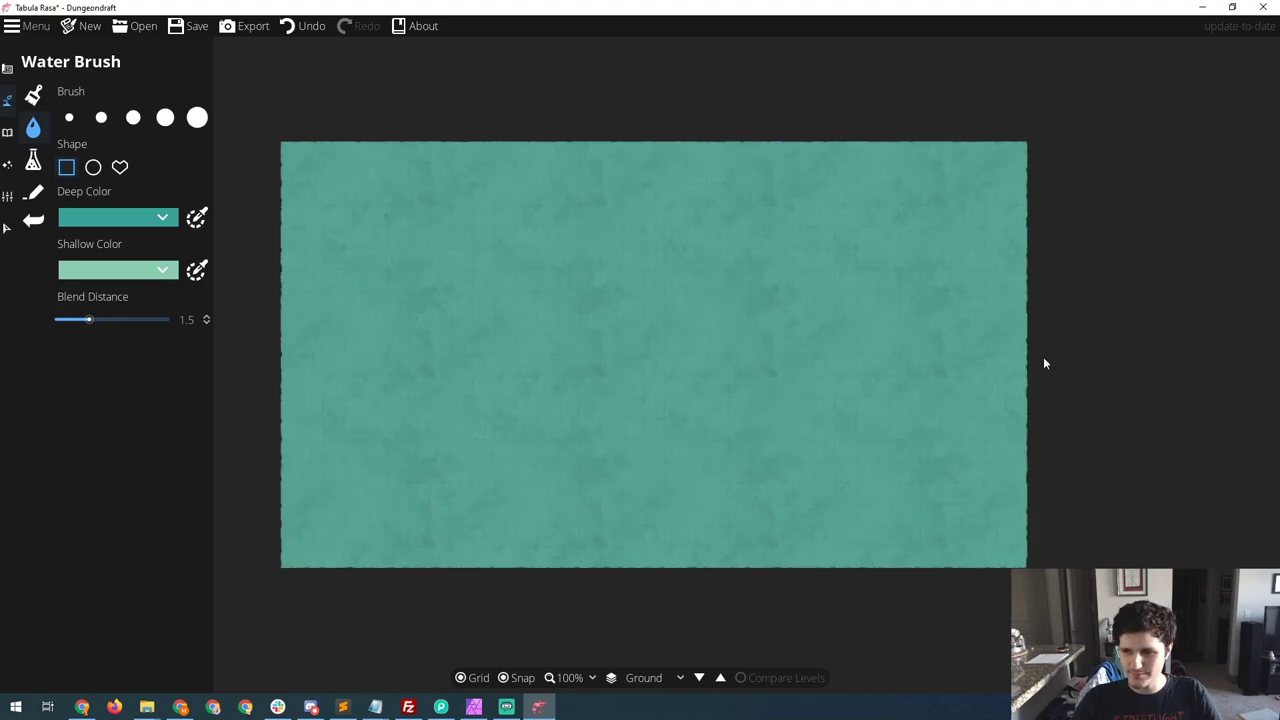
key("ctrl+z")
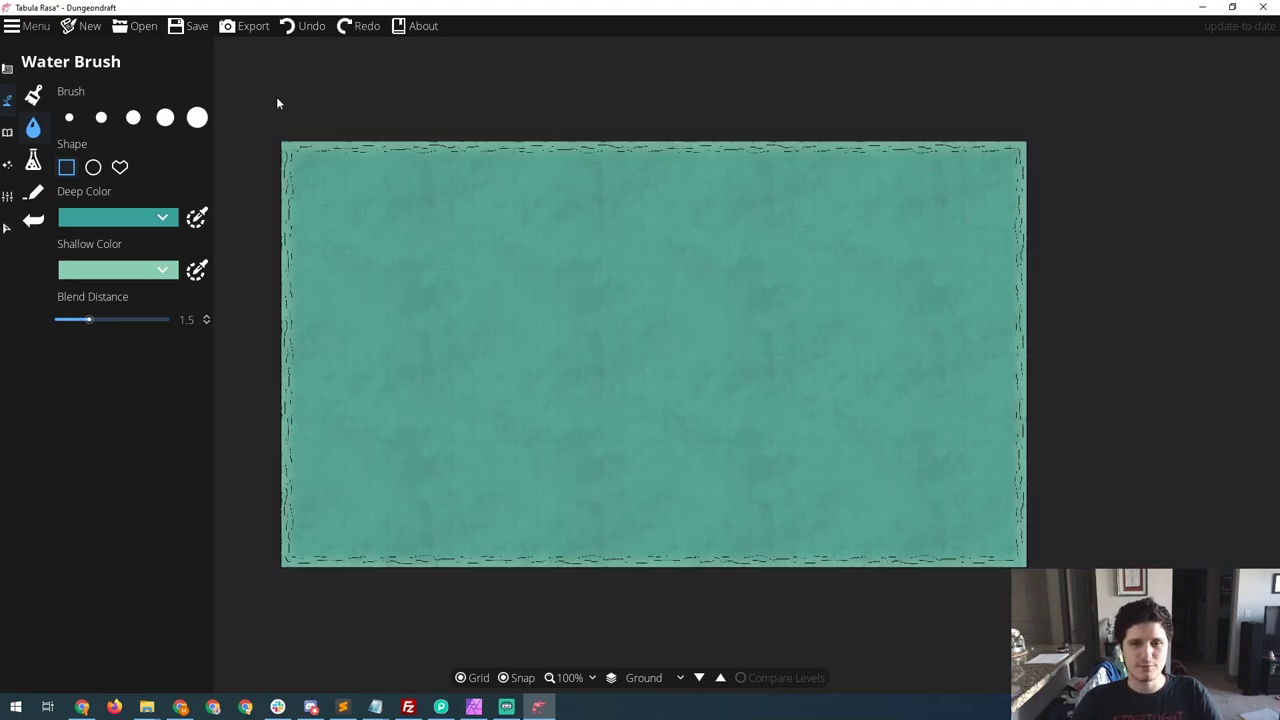
- Start a custom polygon floor shape for the ship, placing the flat stern corner
left_click(8, 68)
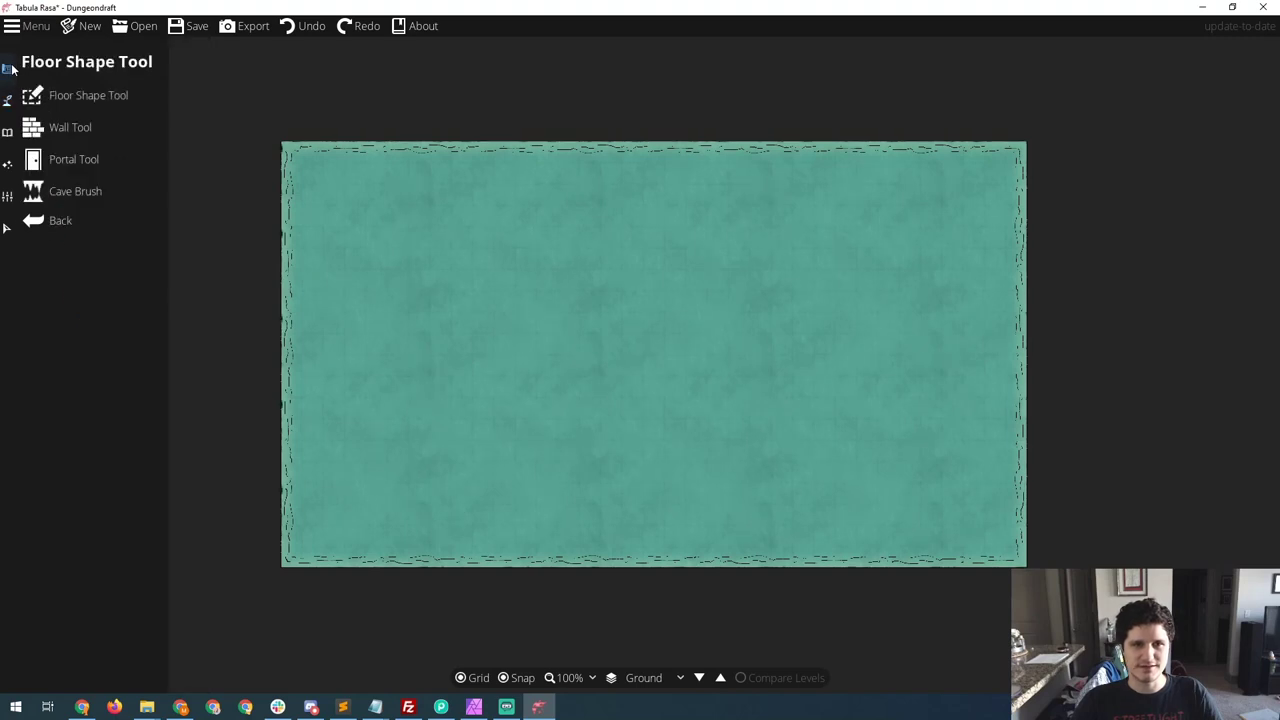
left_click(50, 93)
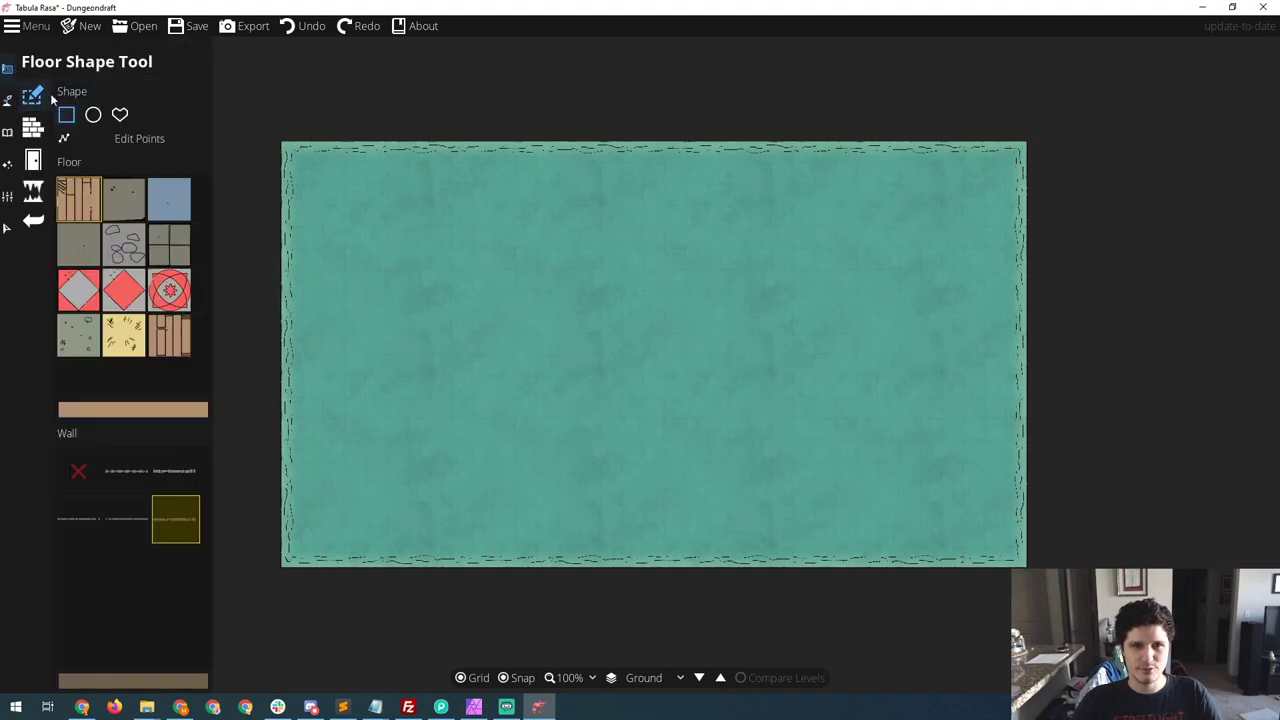
left_click(120, 116)
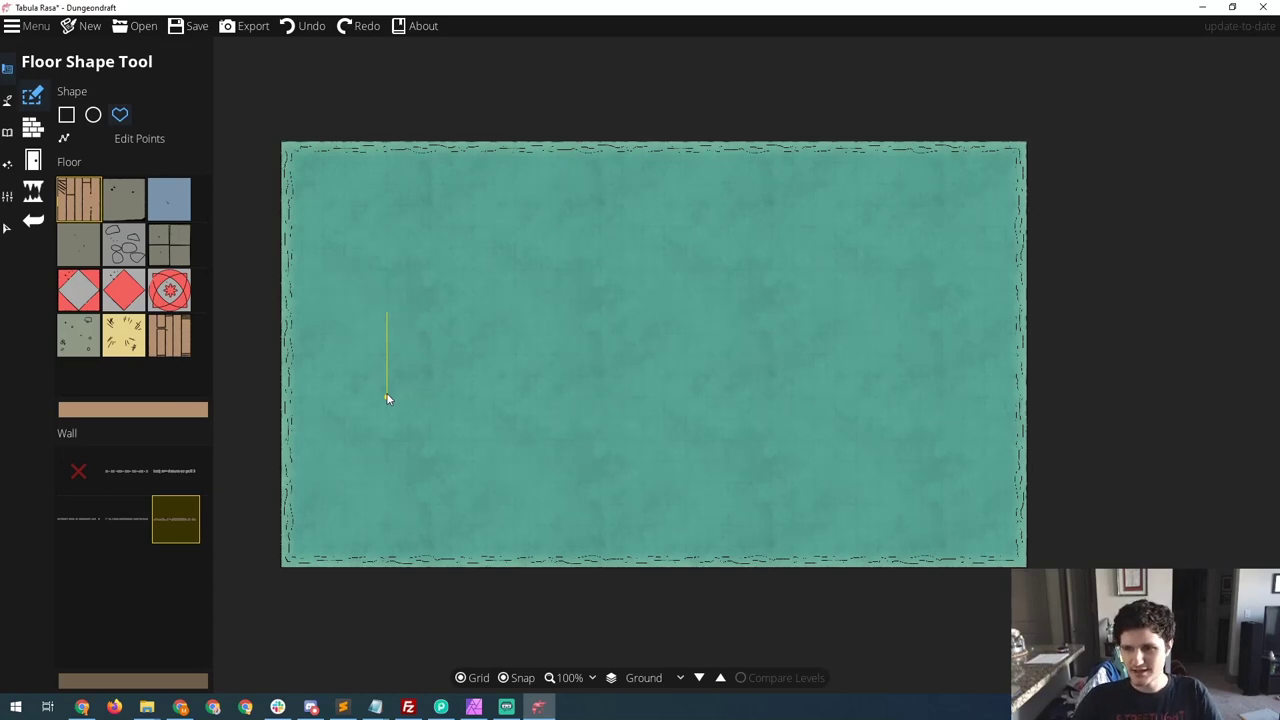
left_click(387, 398)
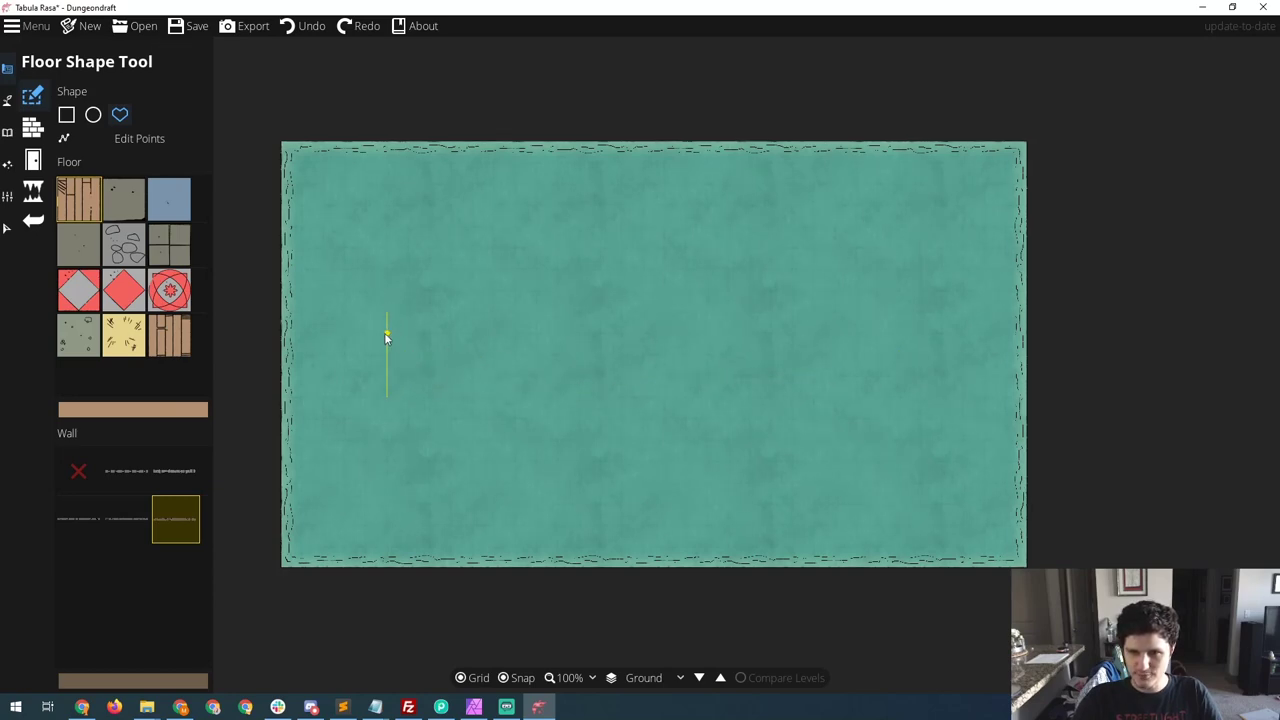
- Add the pointed bow point, bring the hull back to the stern, and commit the floor
left_click(898, 357)
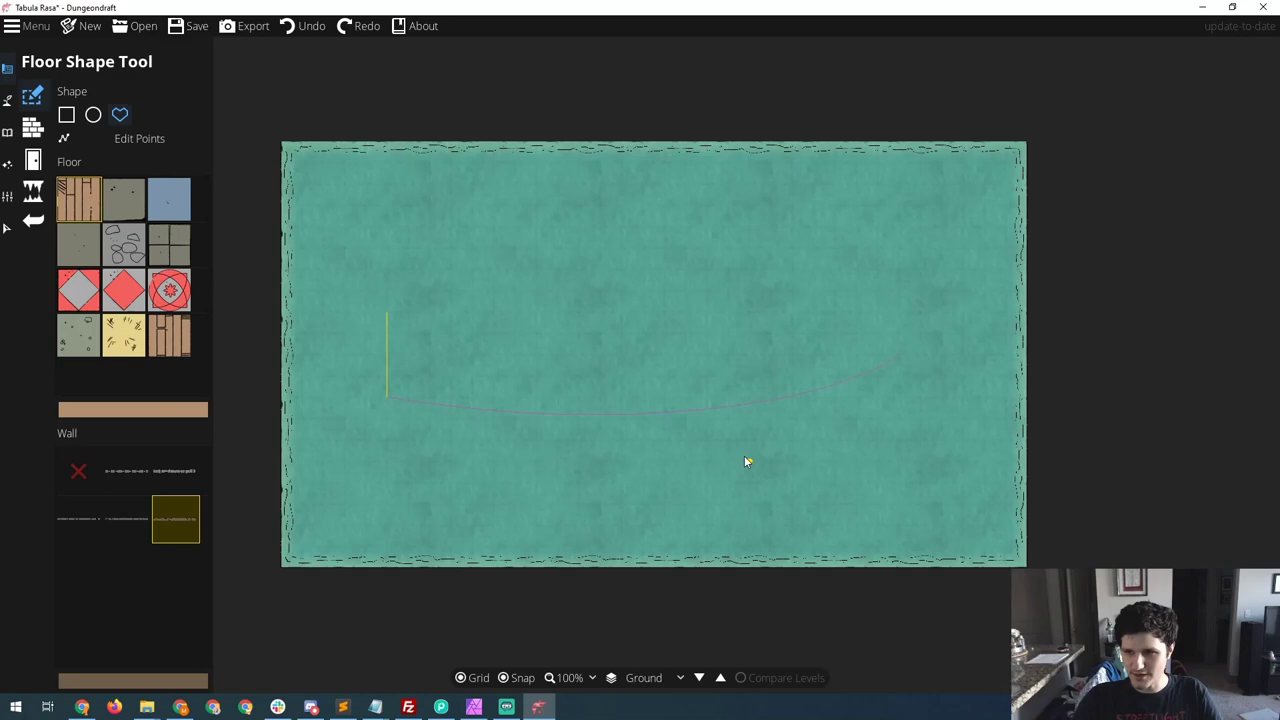
left_click(744, 461)
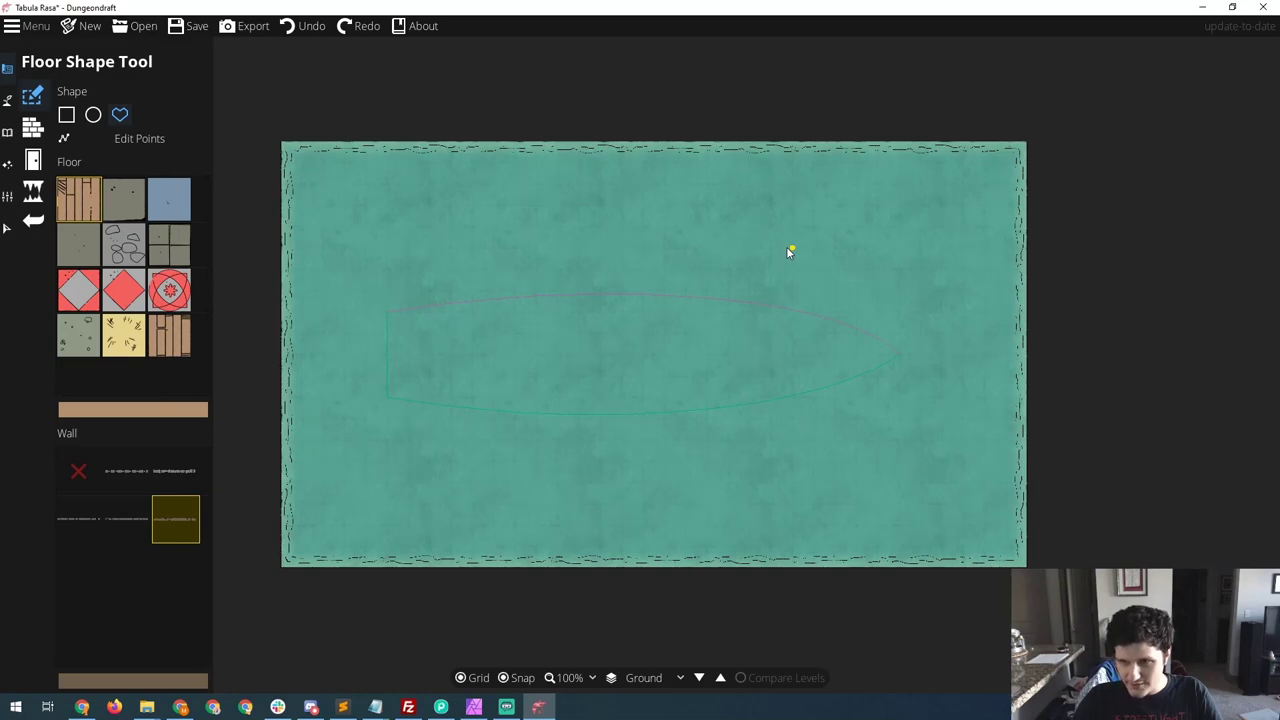
key("Return")
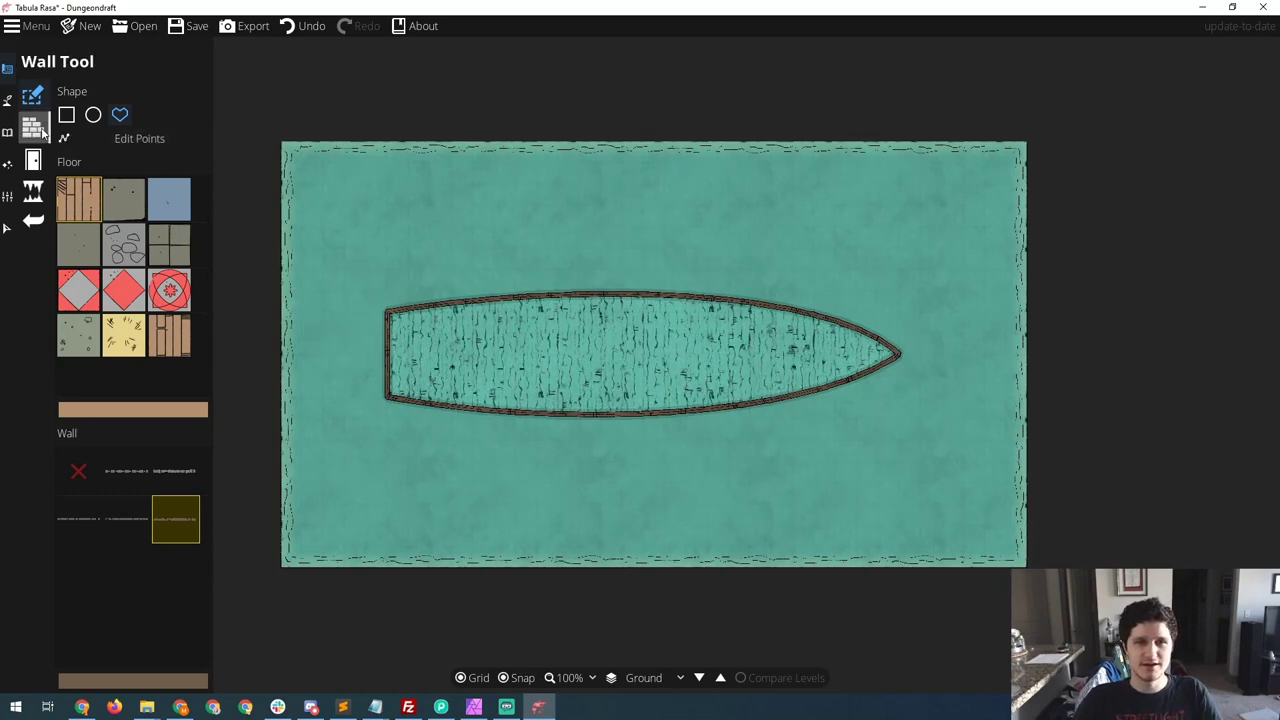
- Trace a polygon water-brush shape around the hull to clear water from the plank deck
left_click(8, 100)
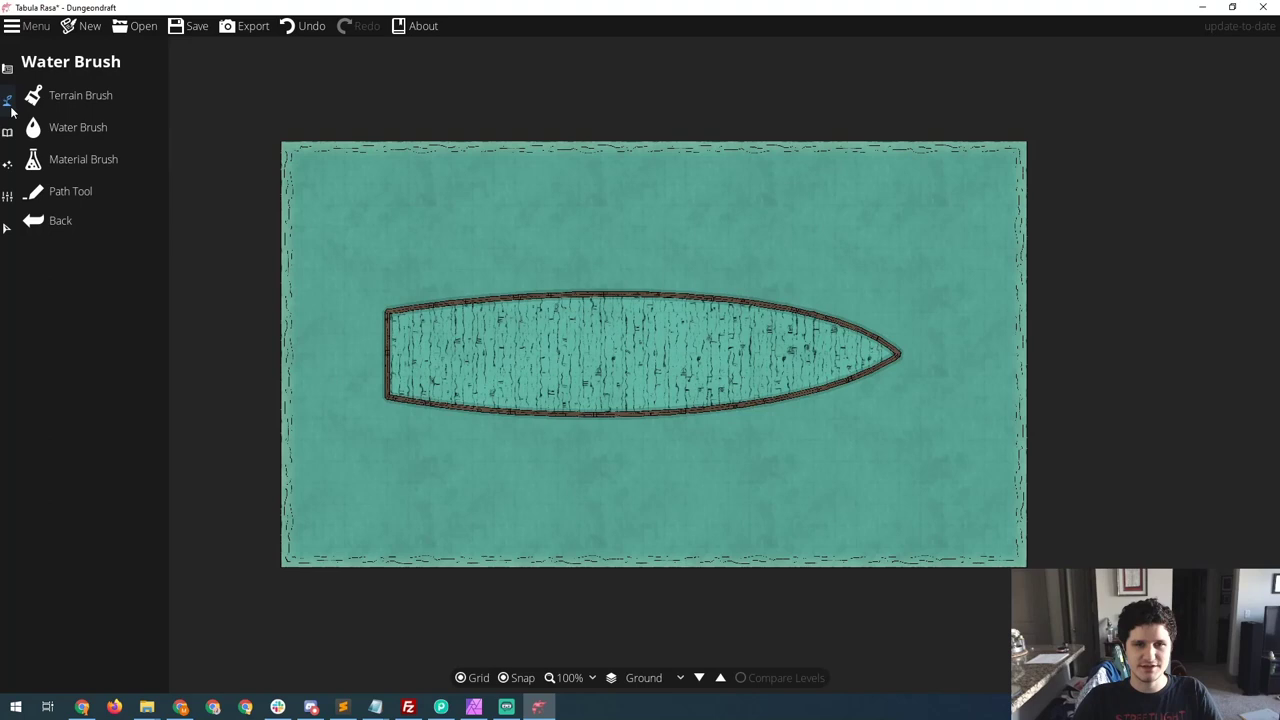
left_click(48, 127)
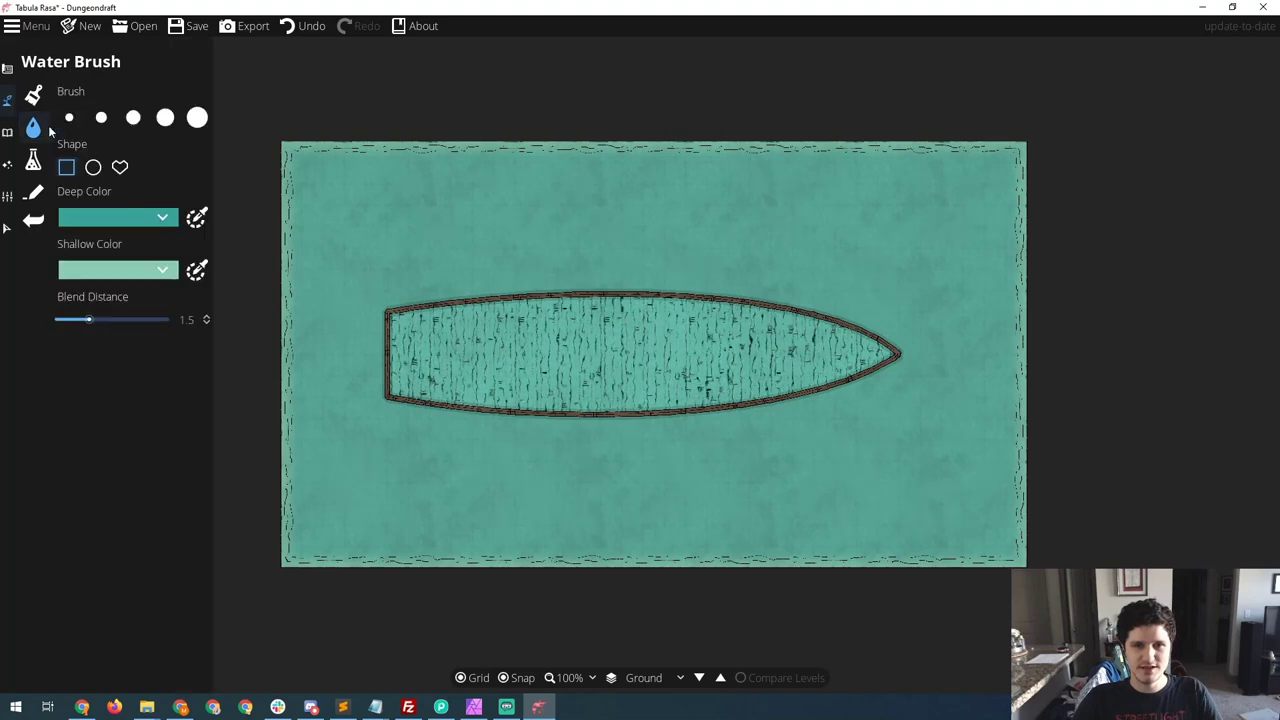
left_click(120, 168)
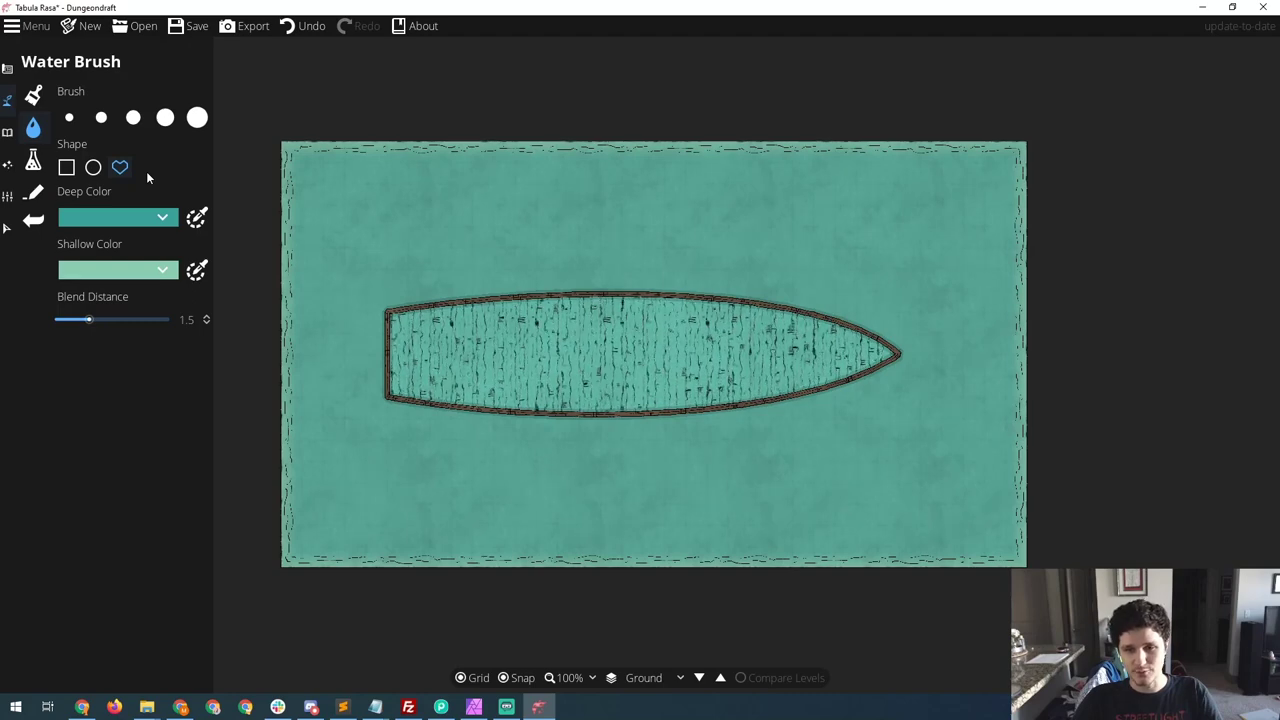
left_click(393, 314)
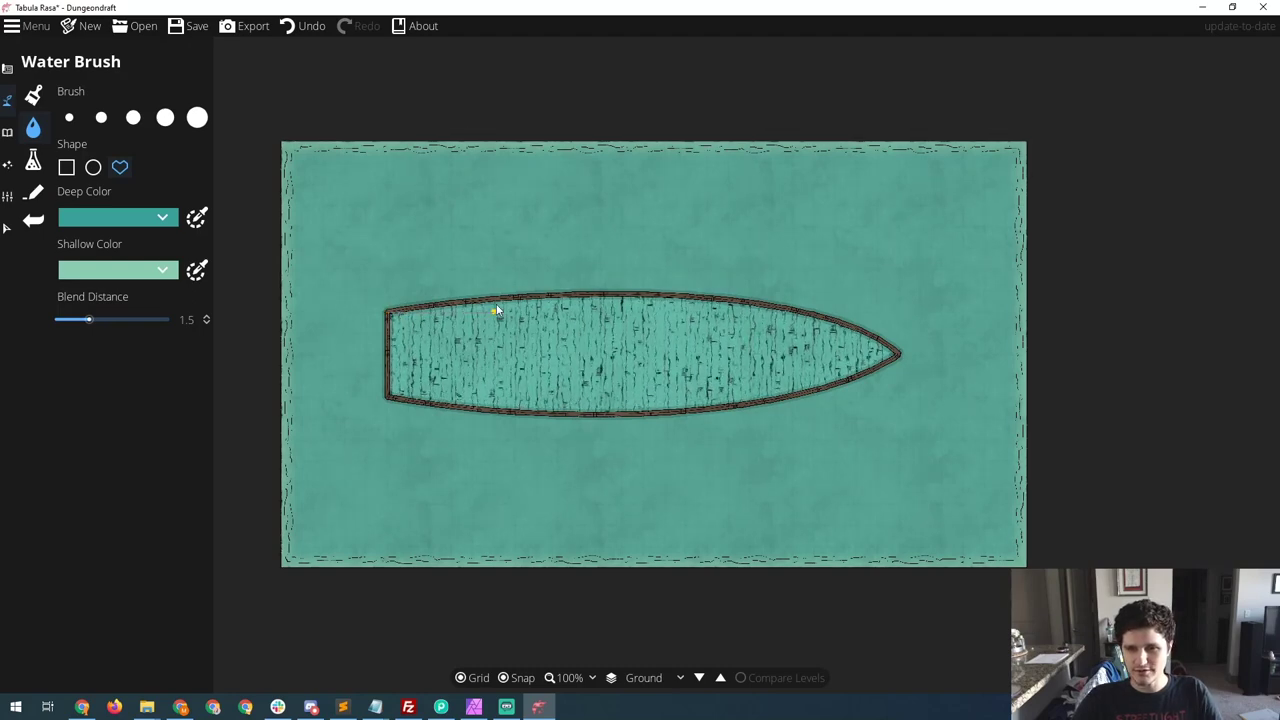
left_click_drag(496, 310, 592, 313)
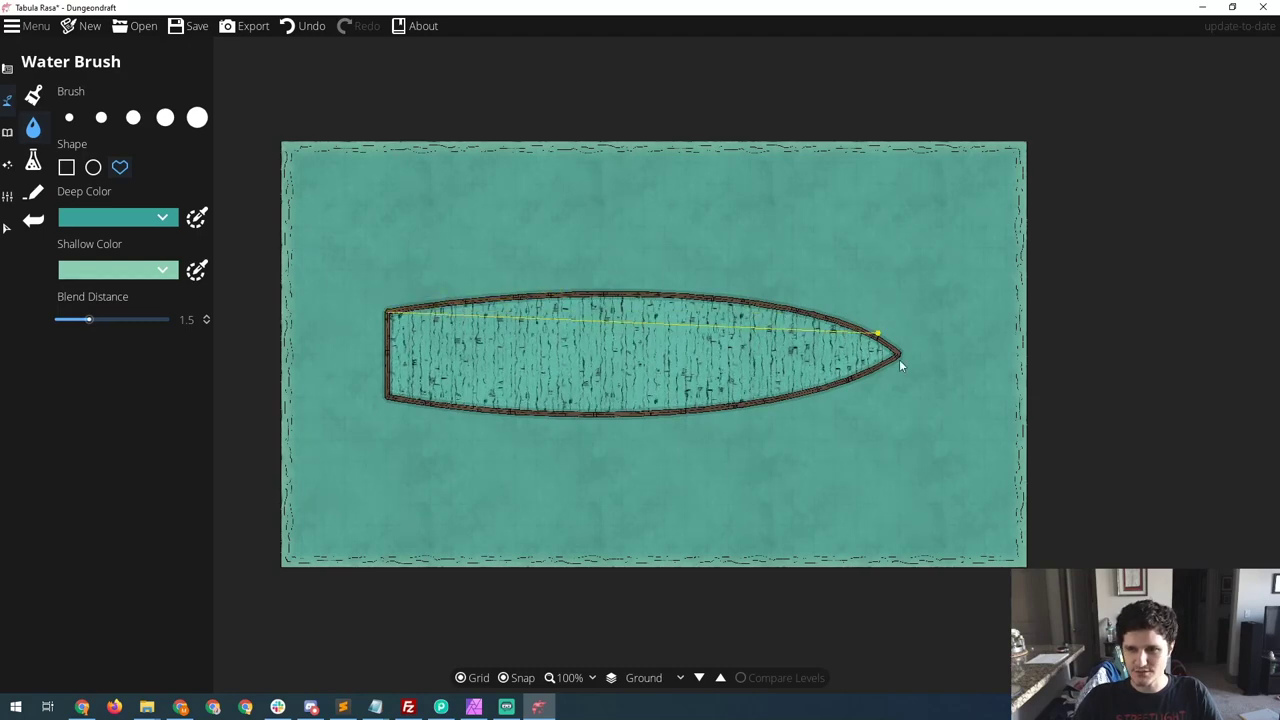
left_click(401, 309)
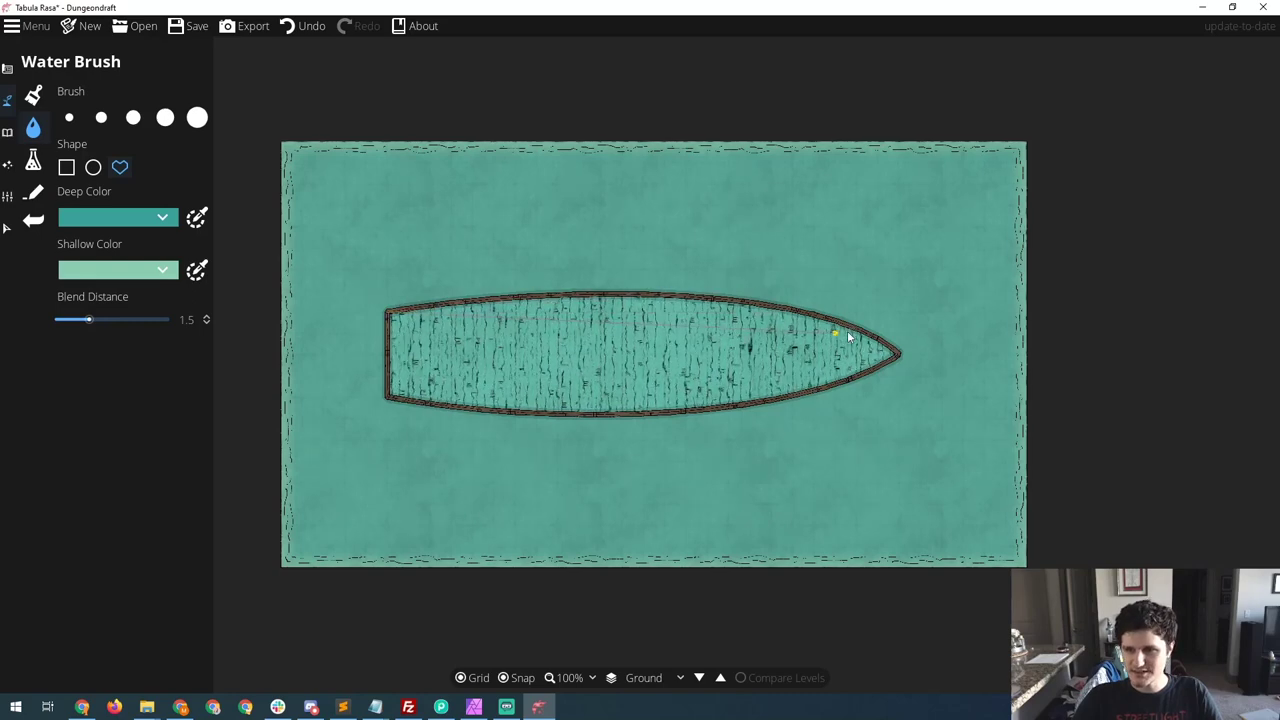
left_click(900, 354)
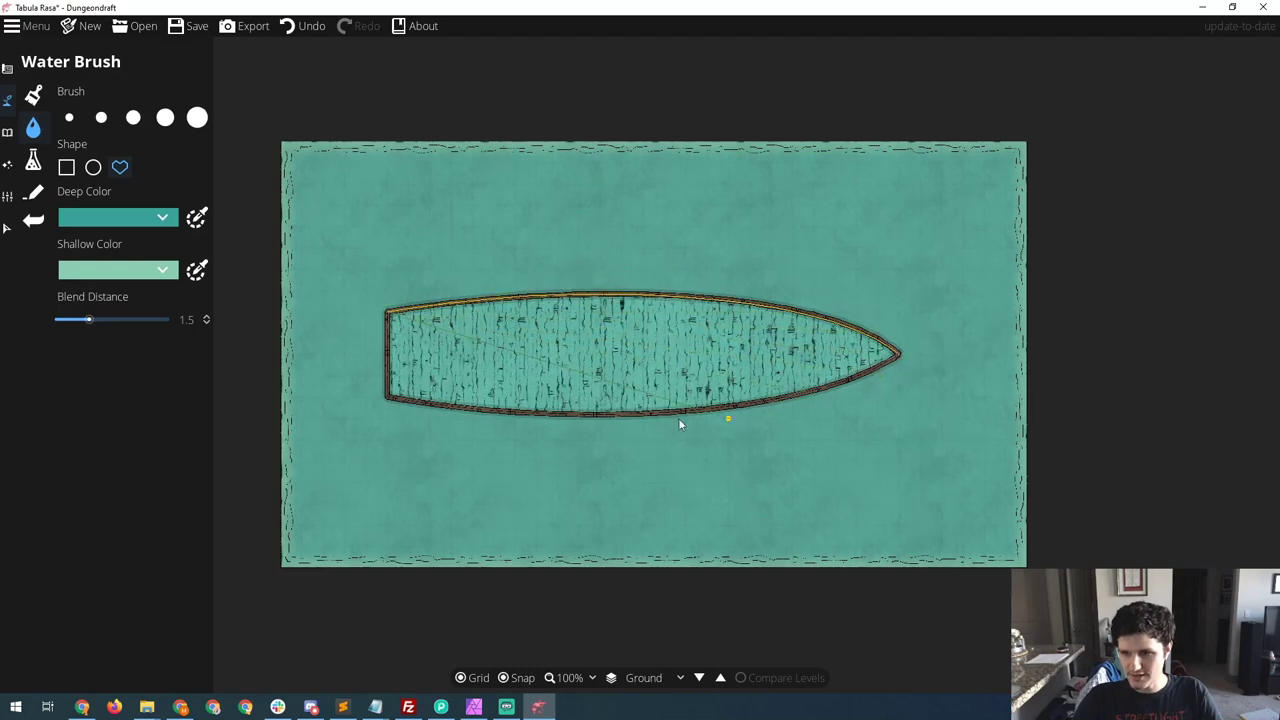
left_click(387, 395)
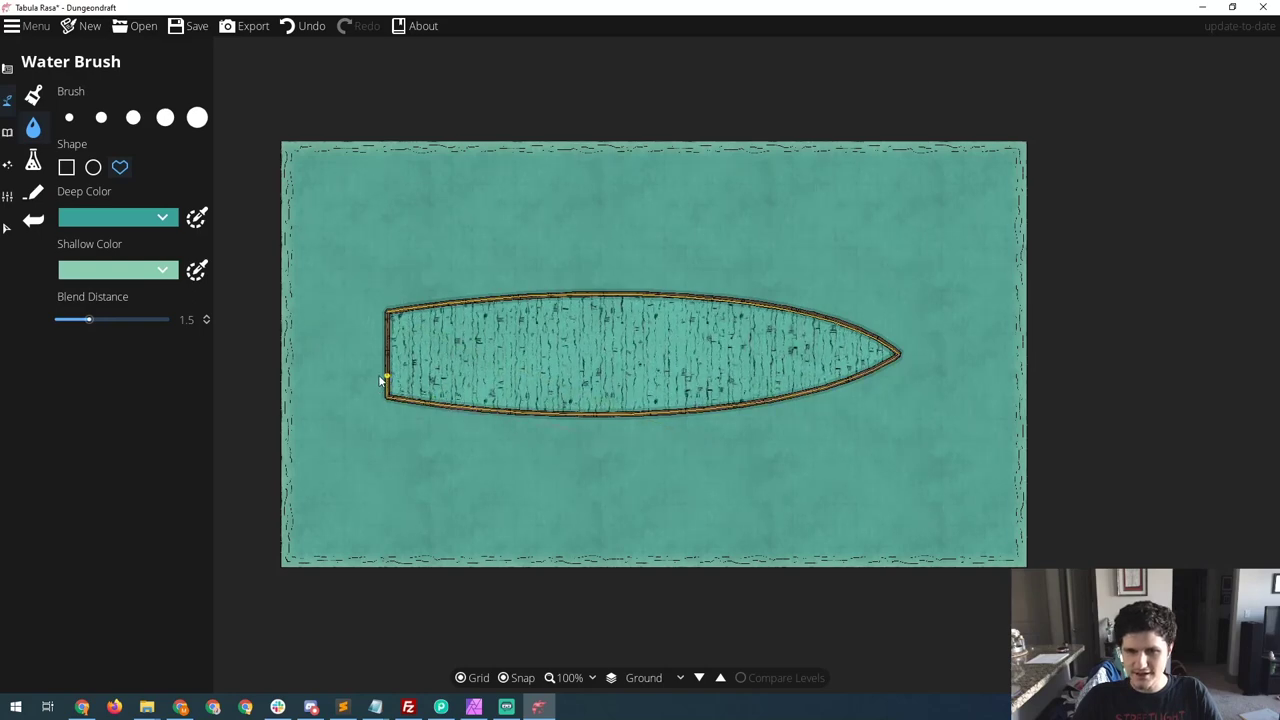
left_click(388, 317)
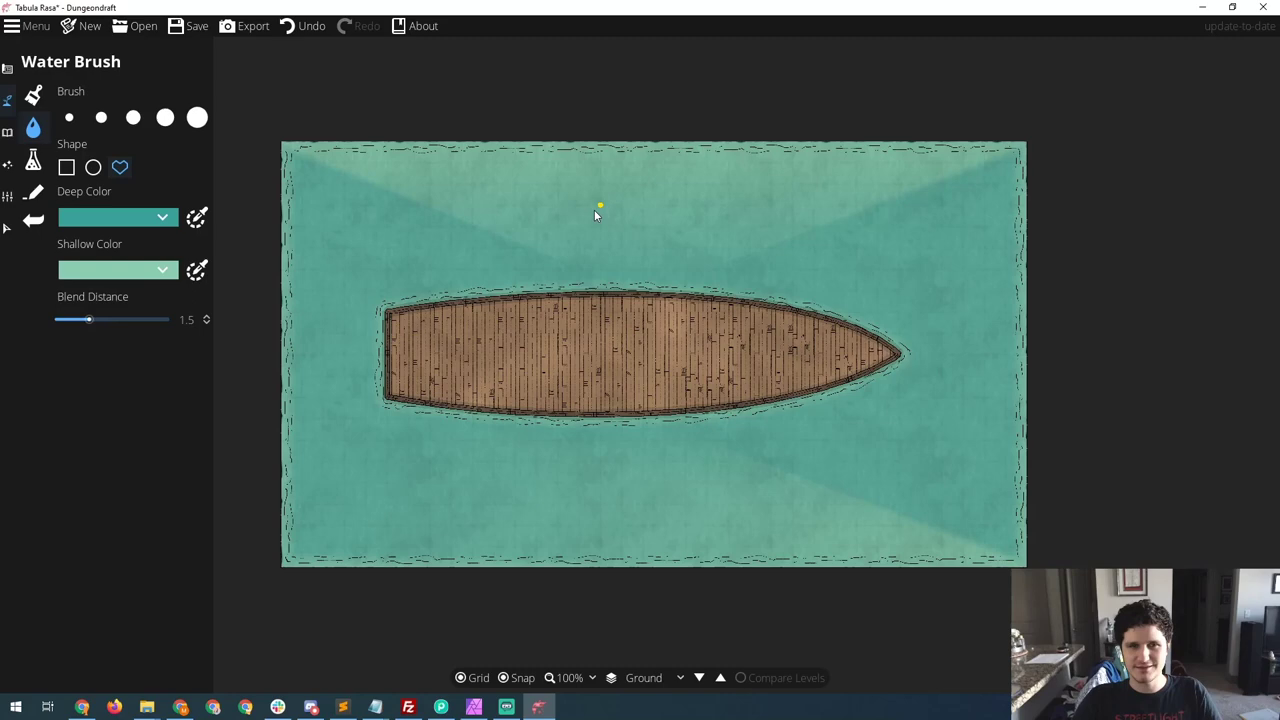
- Repaint the water over the upper, bottom and right parts of the map with rectangles
left_click(33, 96)
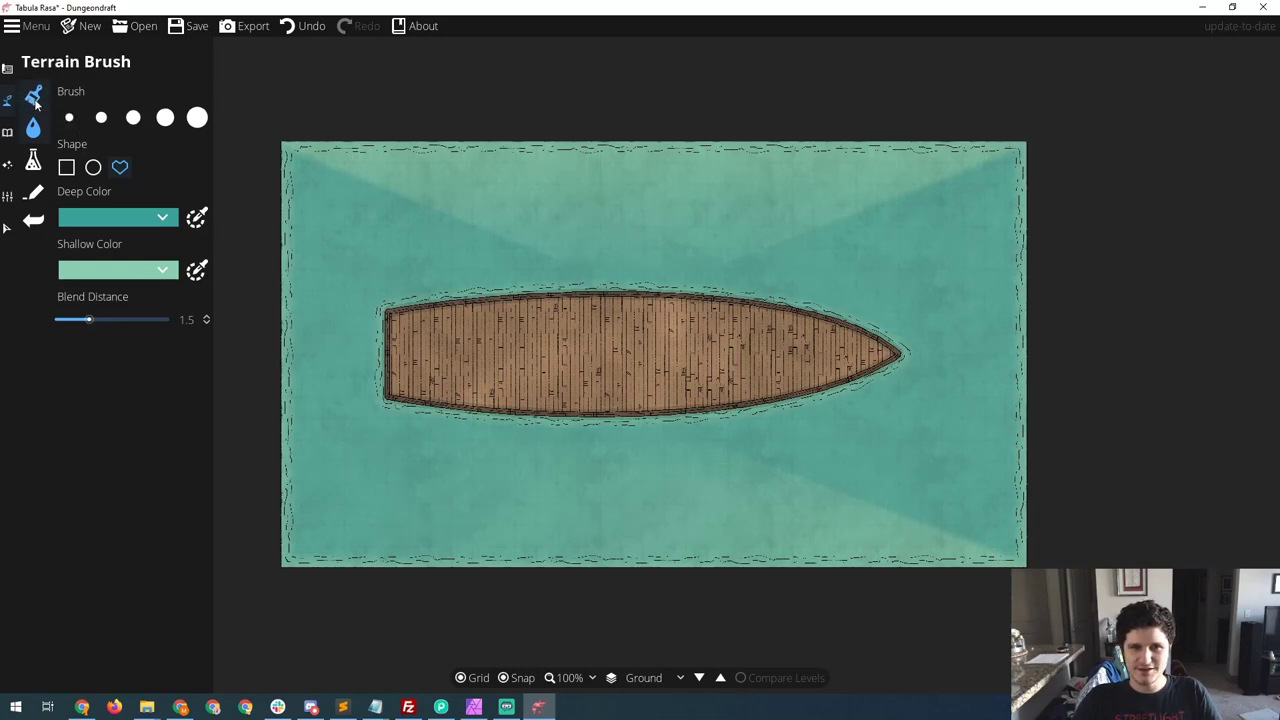
left_click(33, 128)
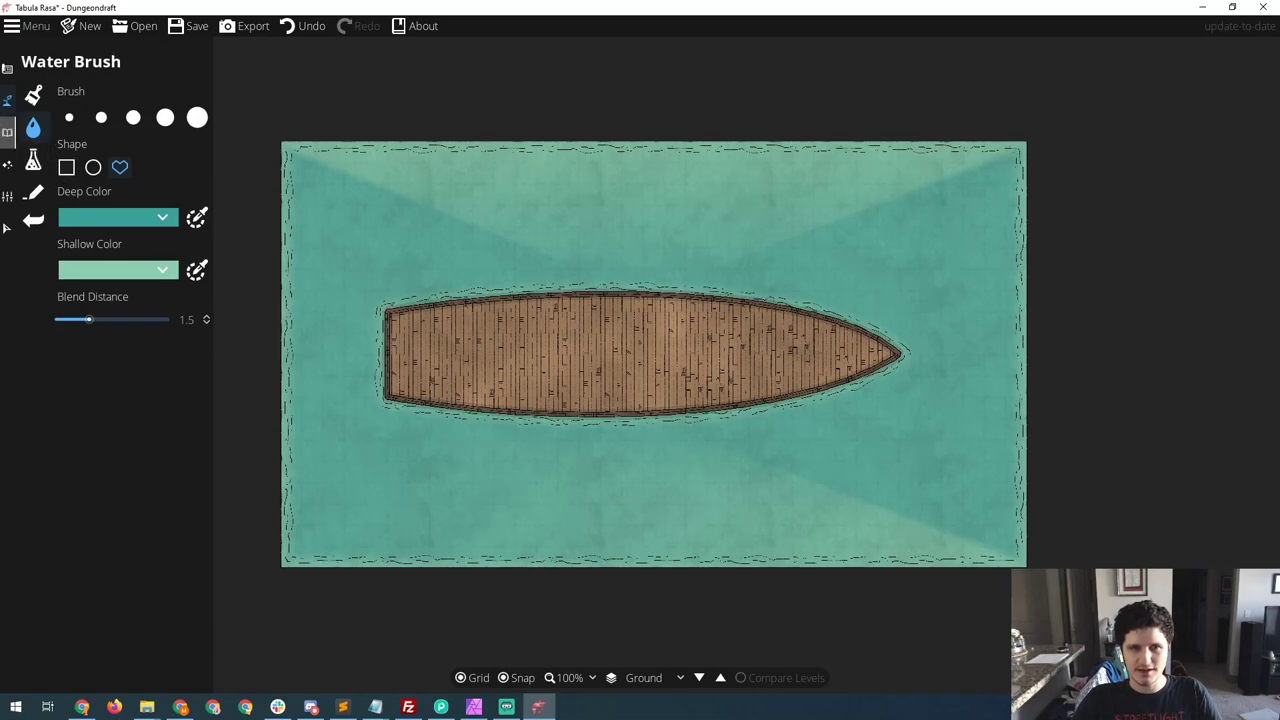
left_click(66, 167)
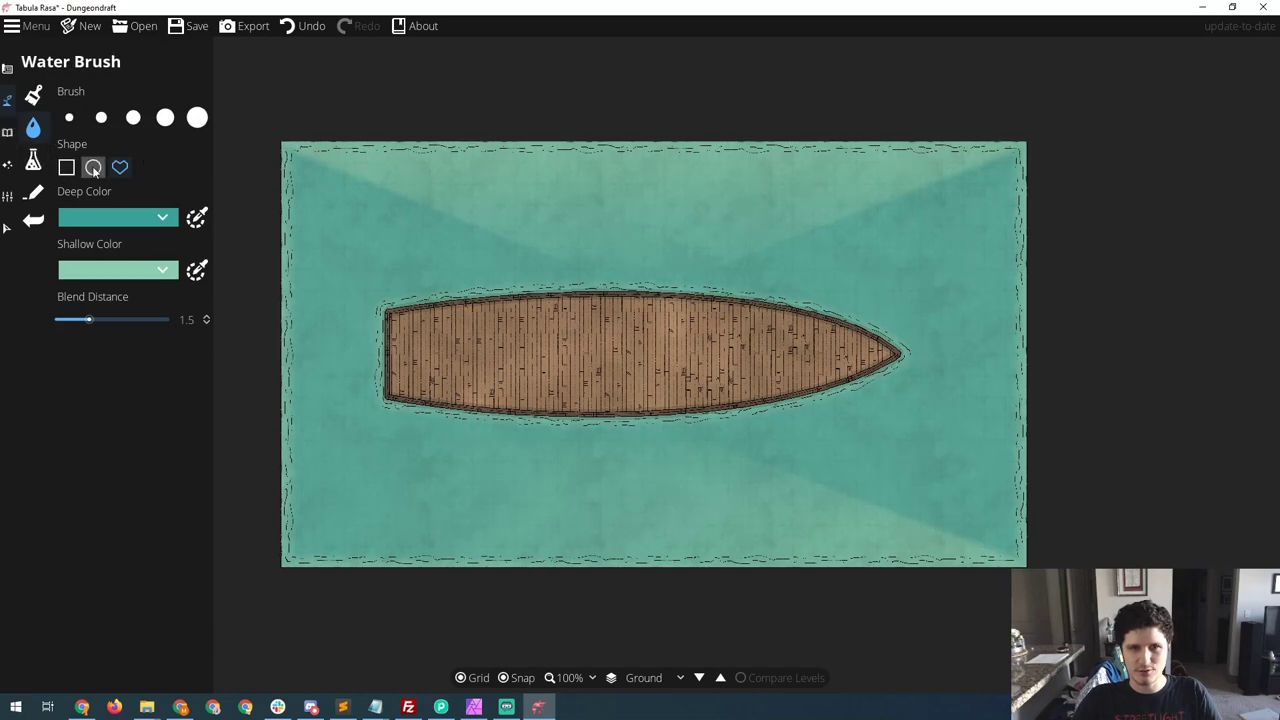
left_click_drag(402, 166, 848, 258)
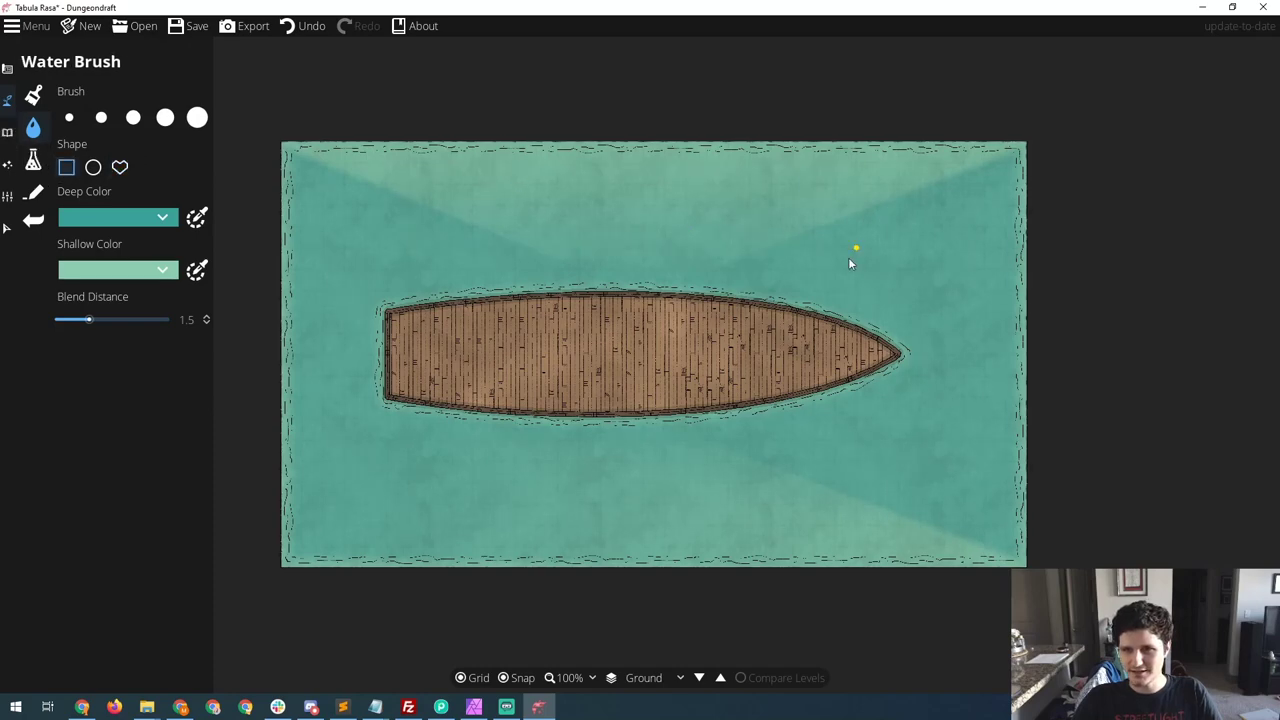
mouse_move(922, 482)
left_mouse_down()
mouse_move(757, 503)
mouse_move(430, 505)
left_mouse_up()
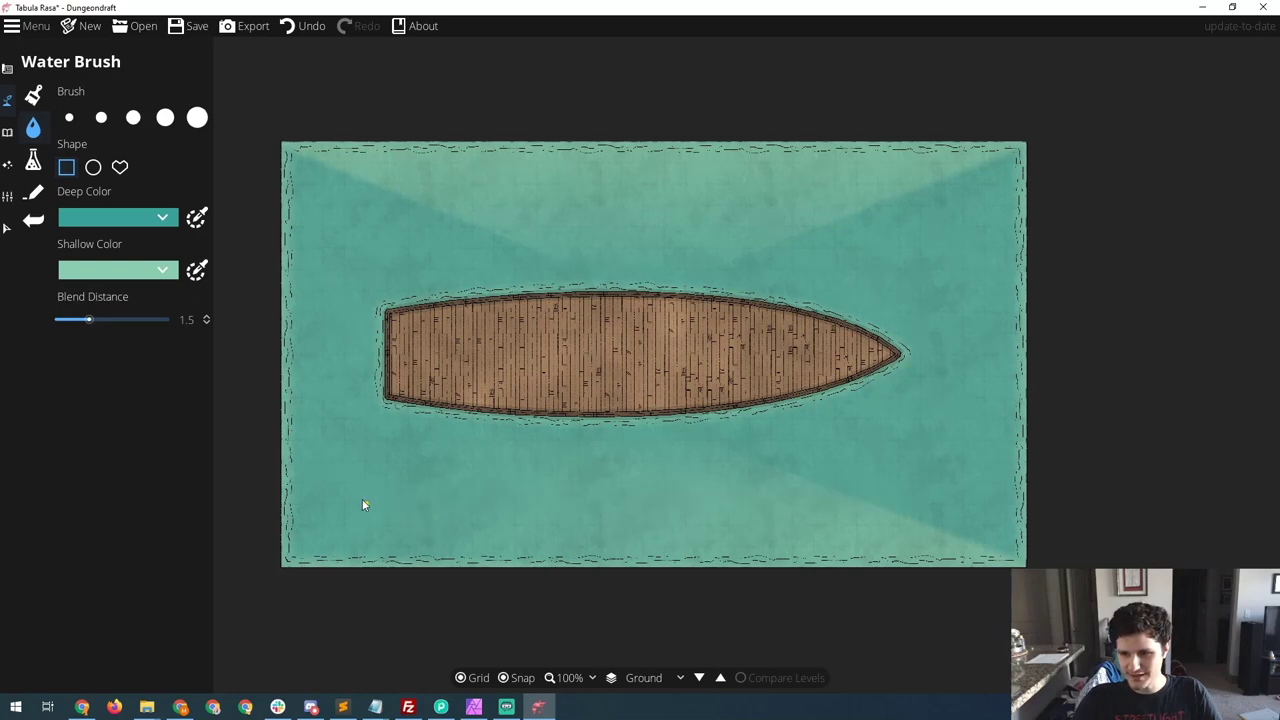
left_click_drag(965, 500, 937, 276)
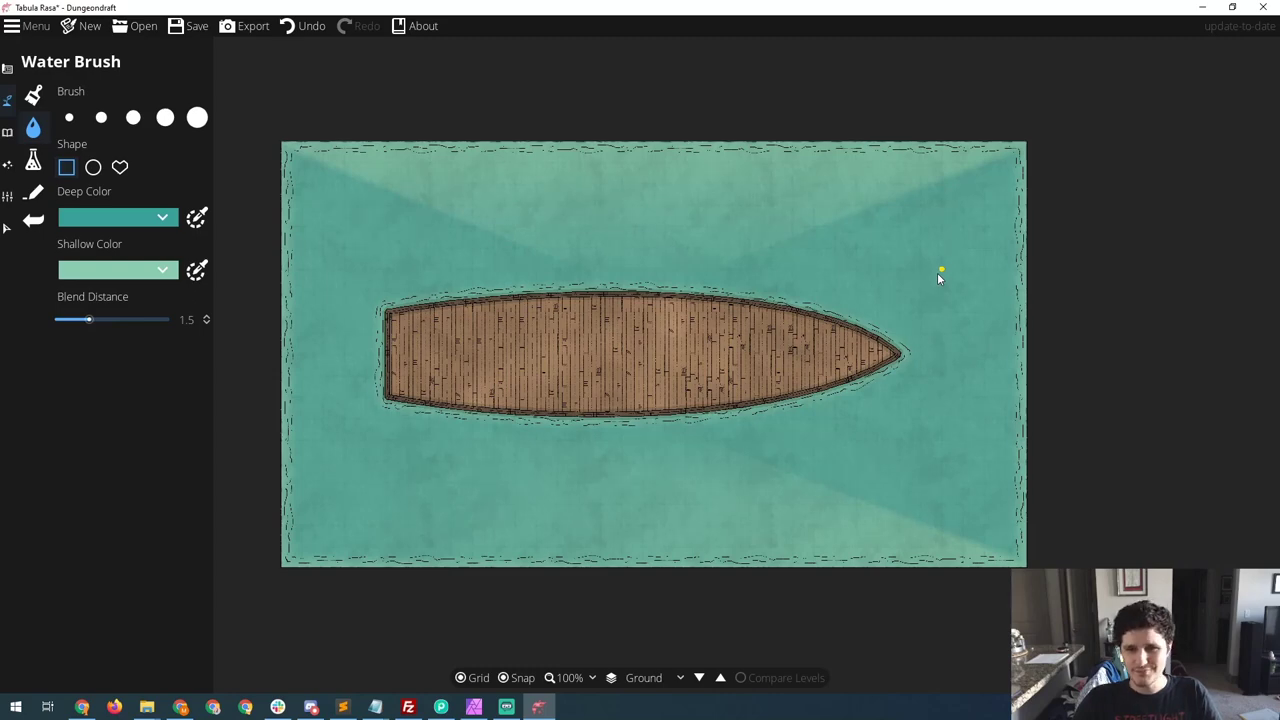
- Set the Shallow Color to the blue preset and repaint the sea around the boat
left_click(118, 270)
left_click(95, 270)
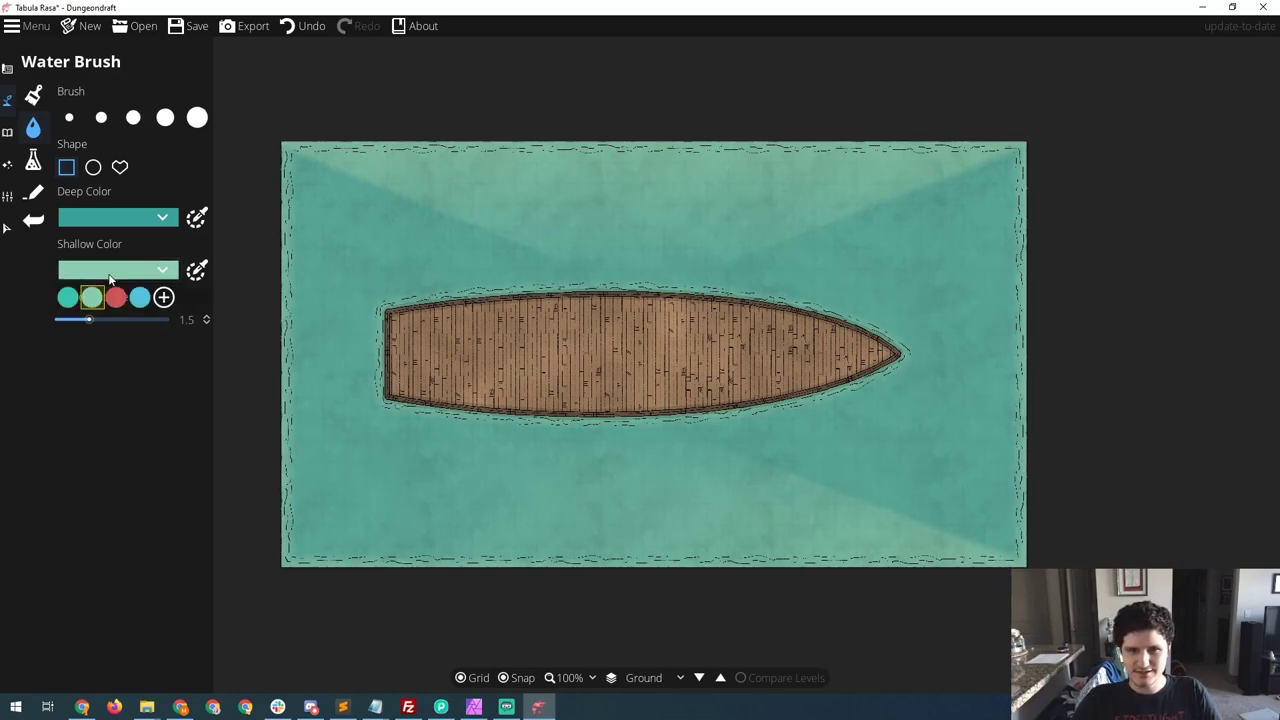
left_click(140, 298)
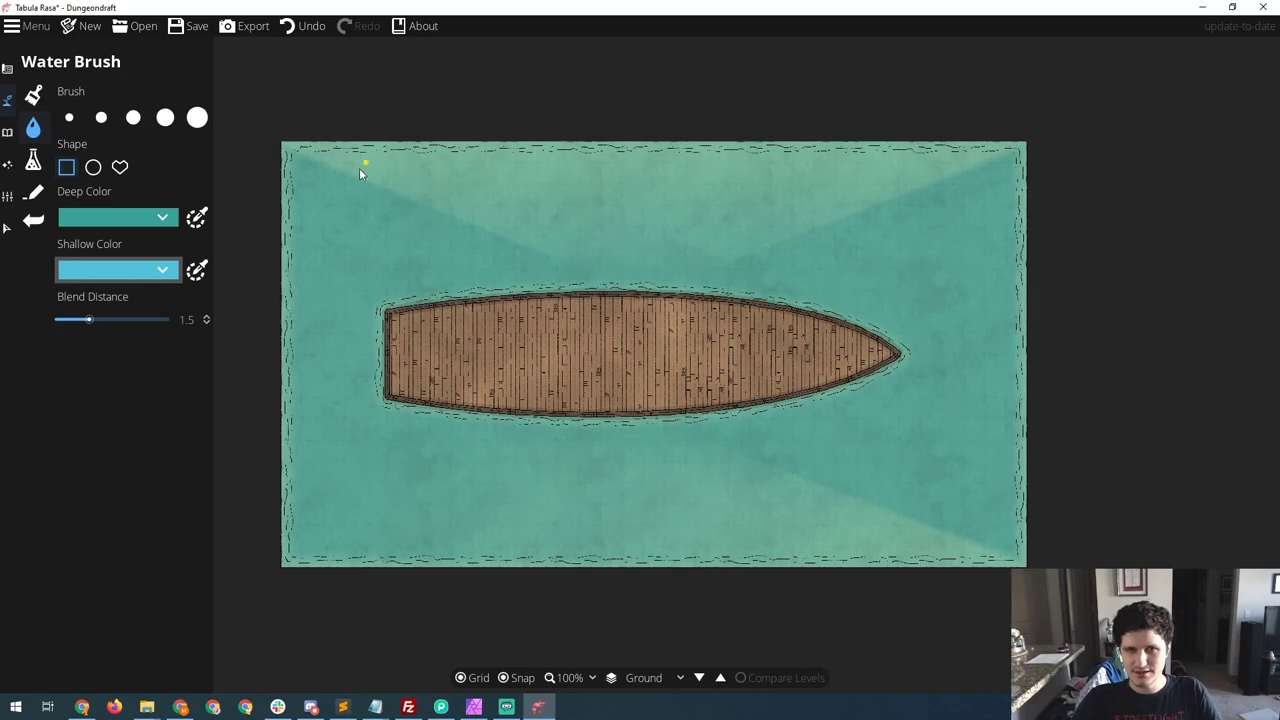
mouse_move(359, 168)
left_mouse_down()
mouse_move(753, 254)
mouse_move(834, 256)
left_mouse_up()
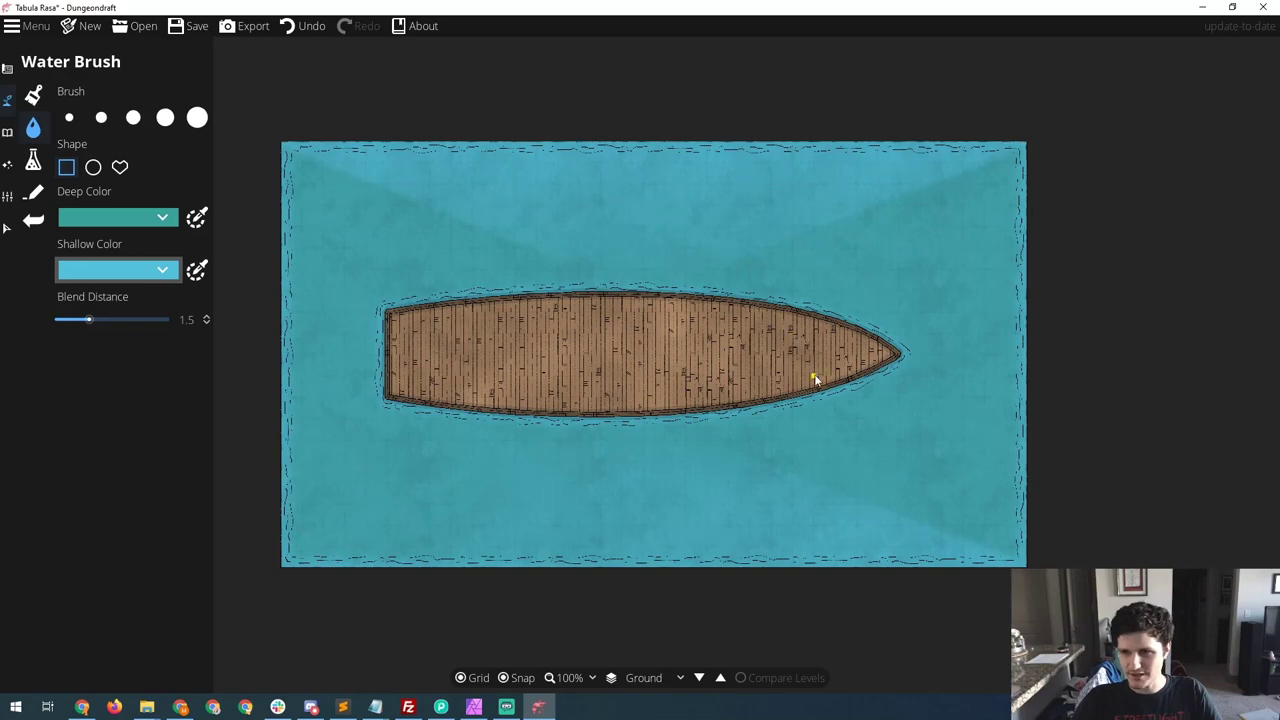
left_click(7, 134)
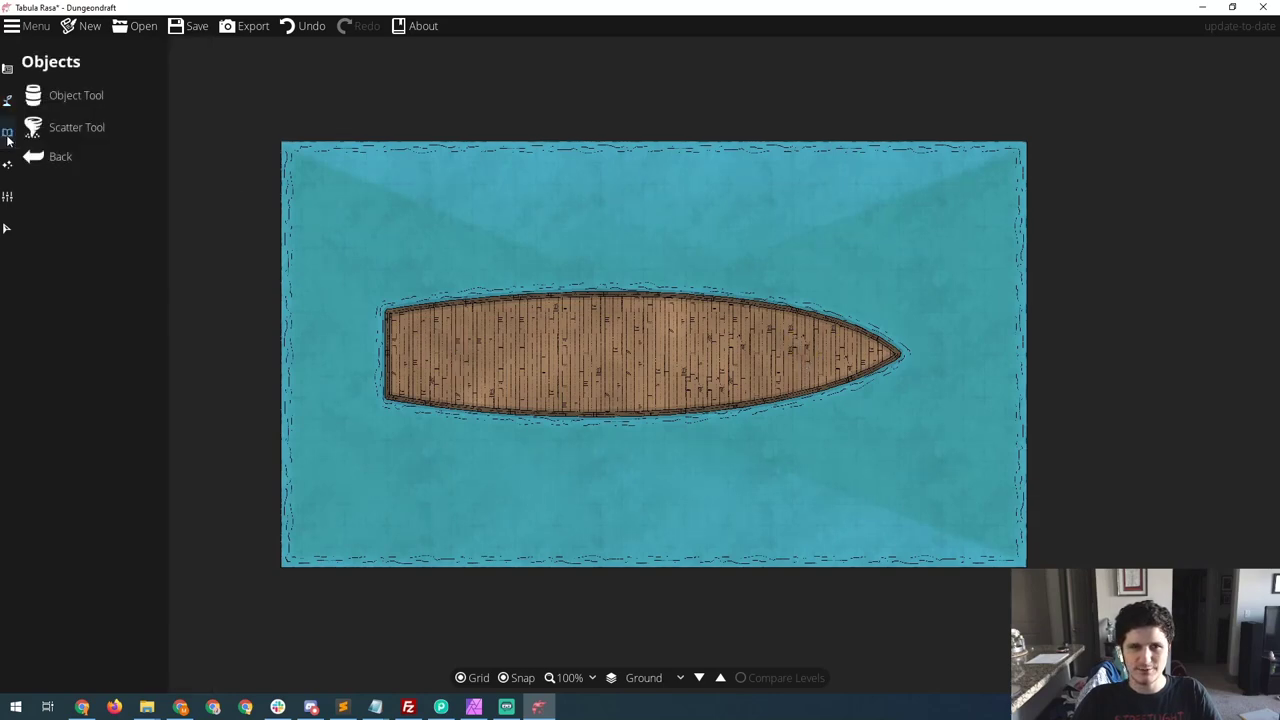
left_click(7, 68)
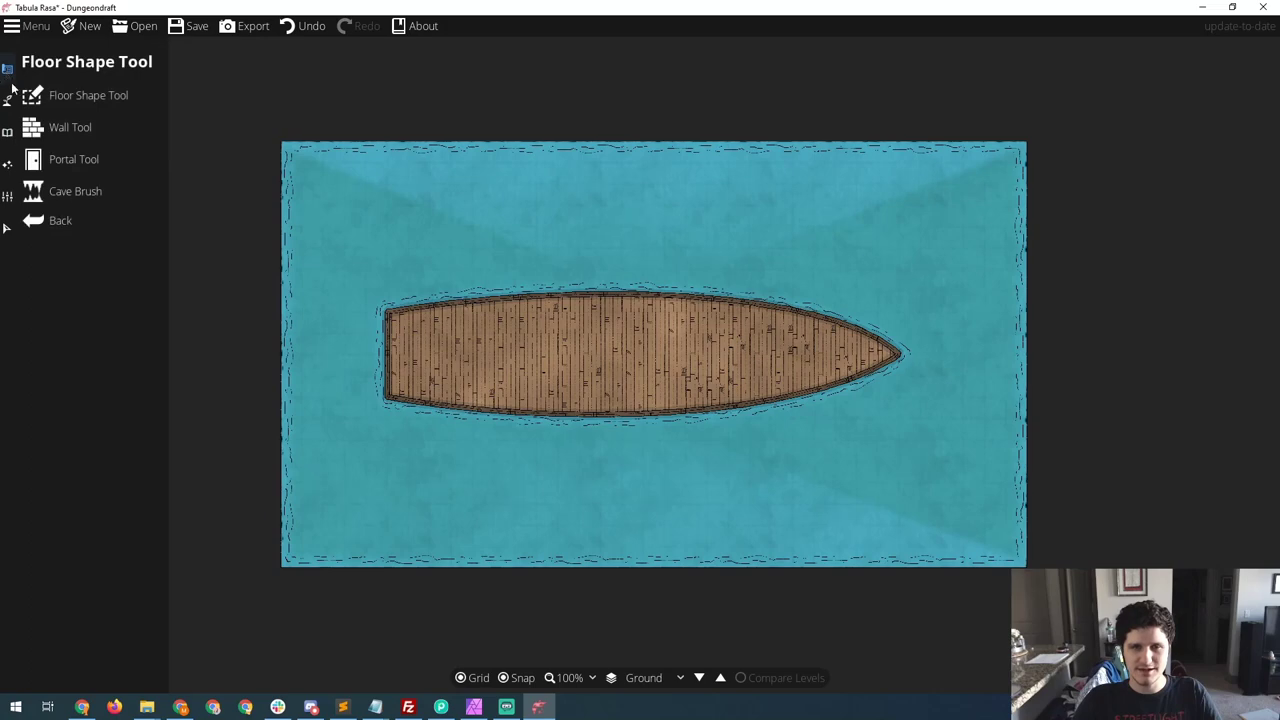
left_click(63, 130)
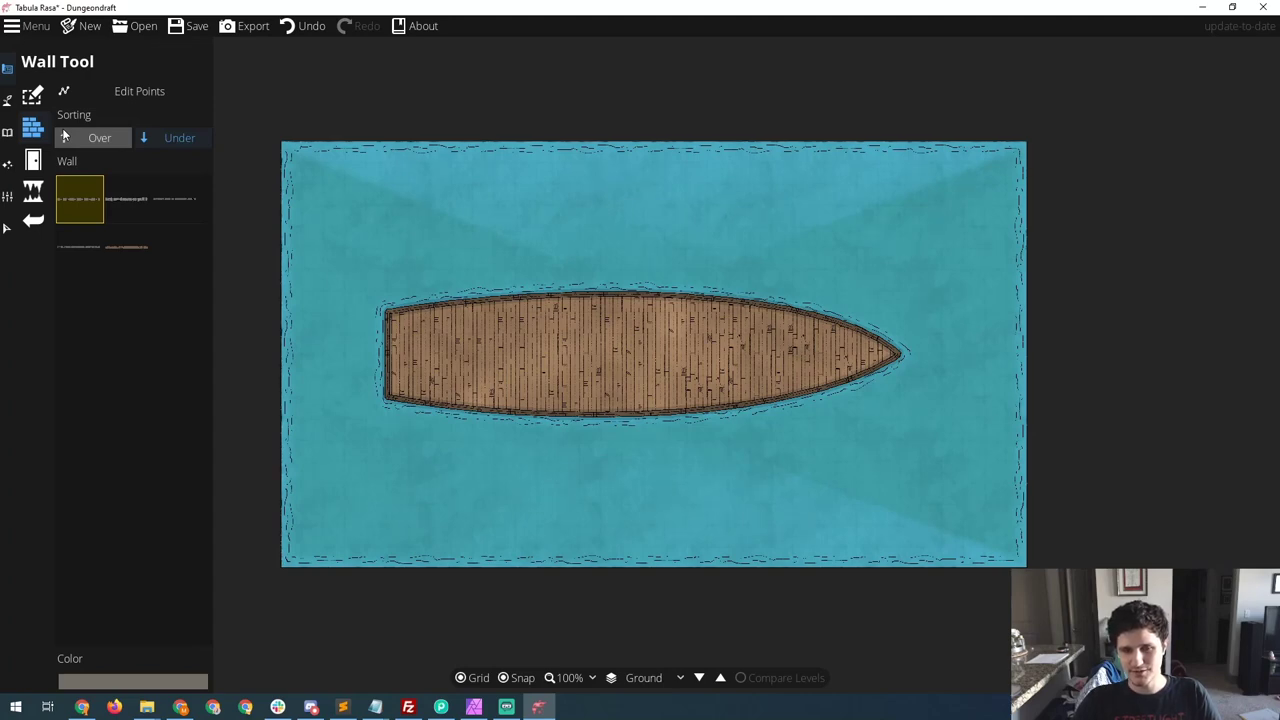
left_click(7, 131)
left_click(53, 108)
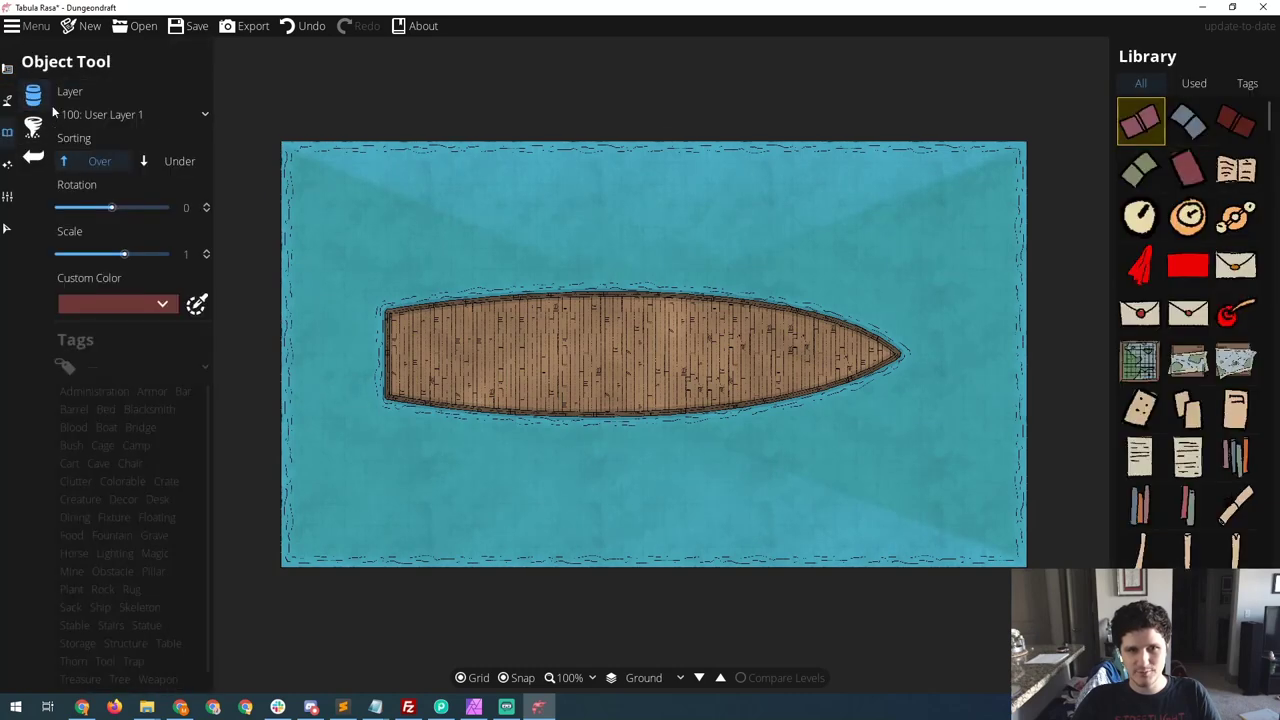
left_click(140, 366)
left_click(113, 592)
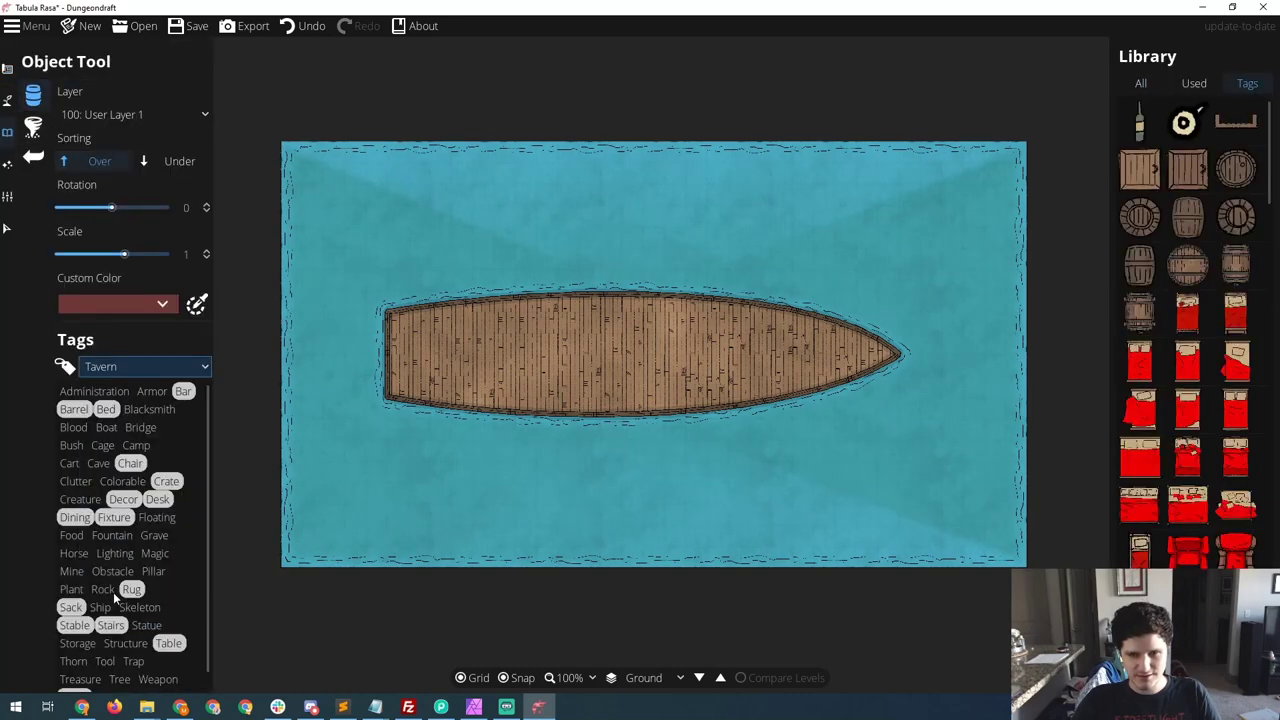
left_click(1246, 125)
scroll(496, 352, "up", 10)
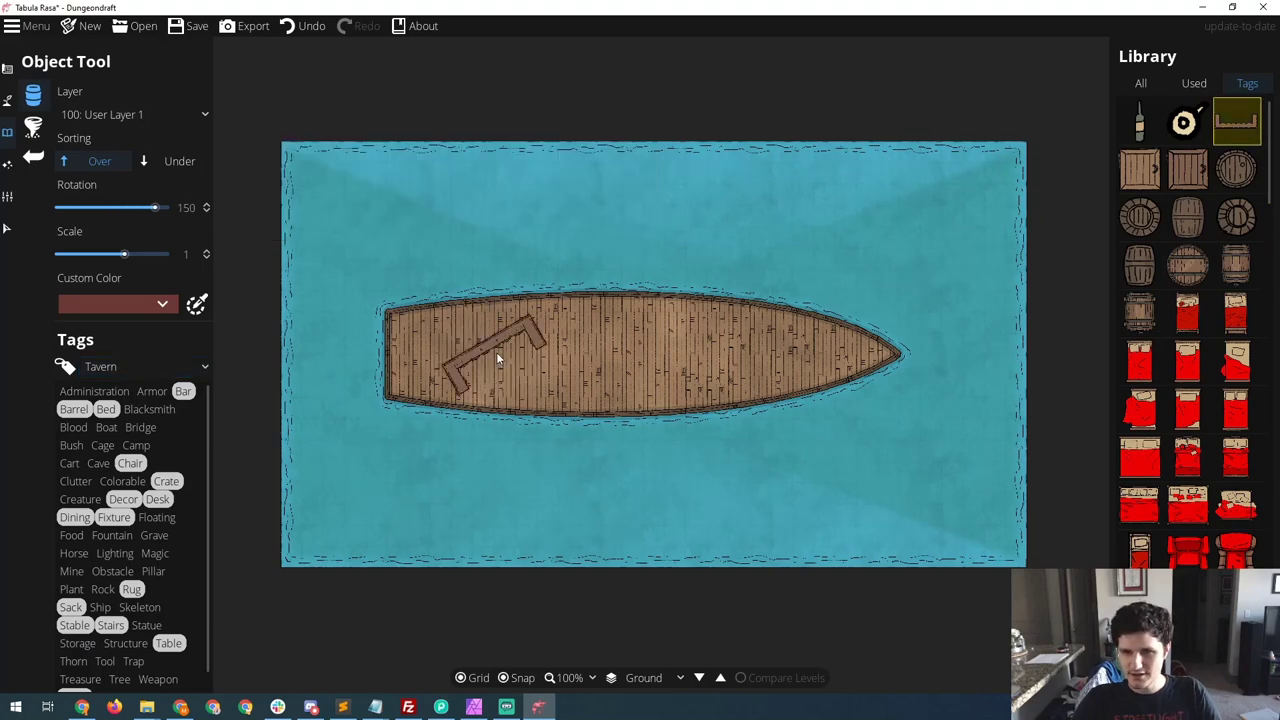
scroll(496, 352, "up", 8)
scroll(487, 352, "down", 3)
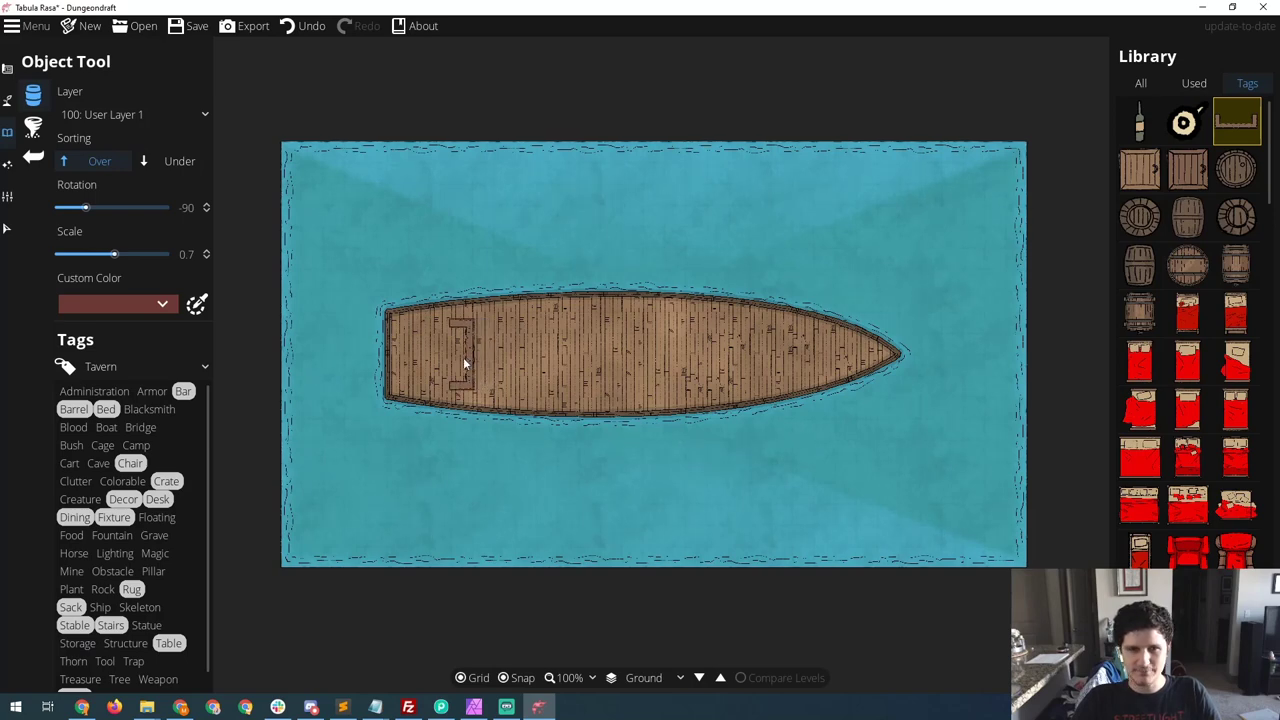
- Draw a small U-shaped Wood wall near the stern, open toward the bow, redrawing after undos
left_click(7, 101)
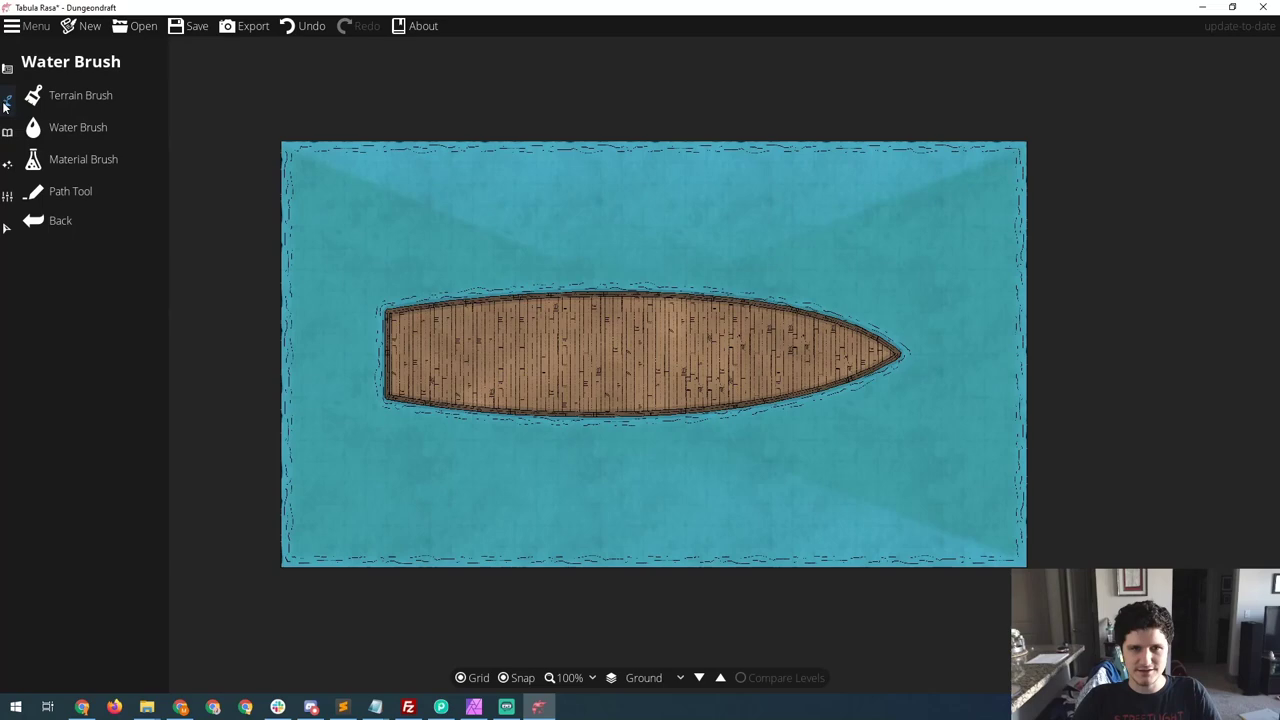
left_click(7, 68)
left_click(60, 128)
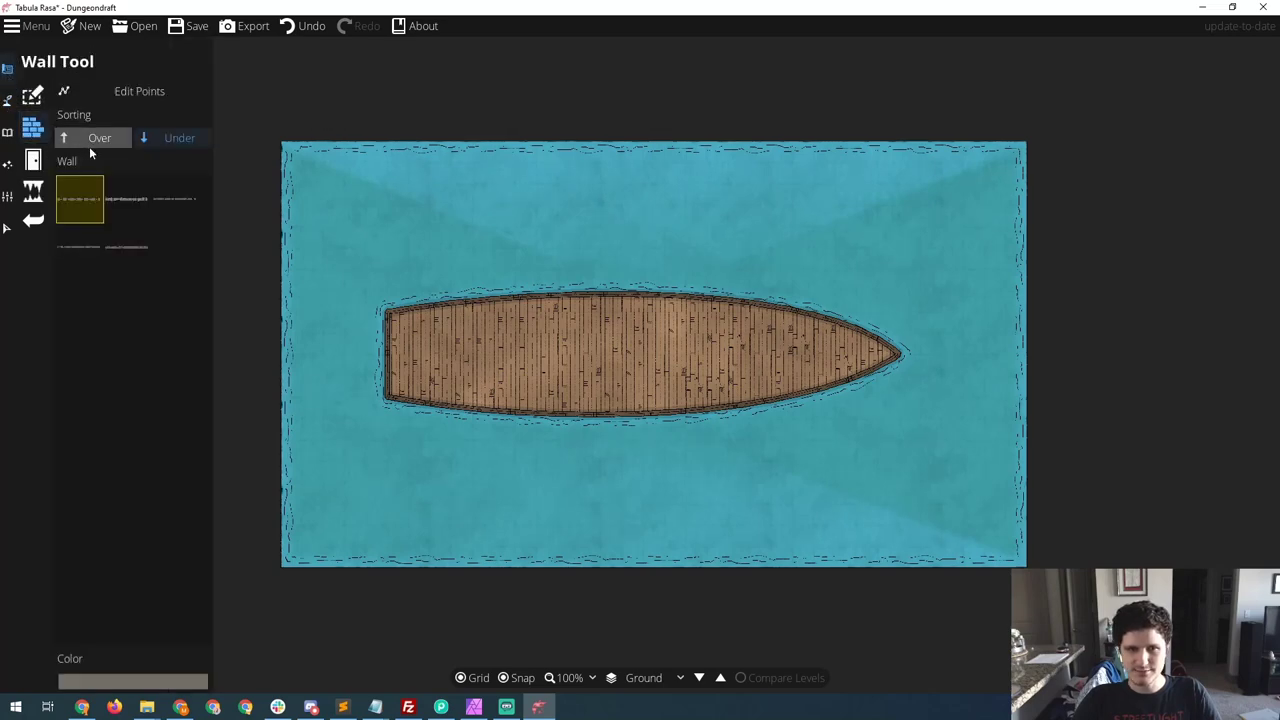
left_click(141, 245)
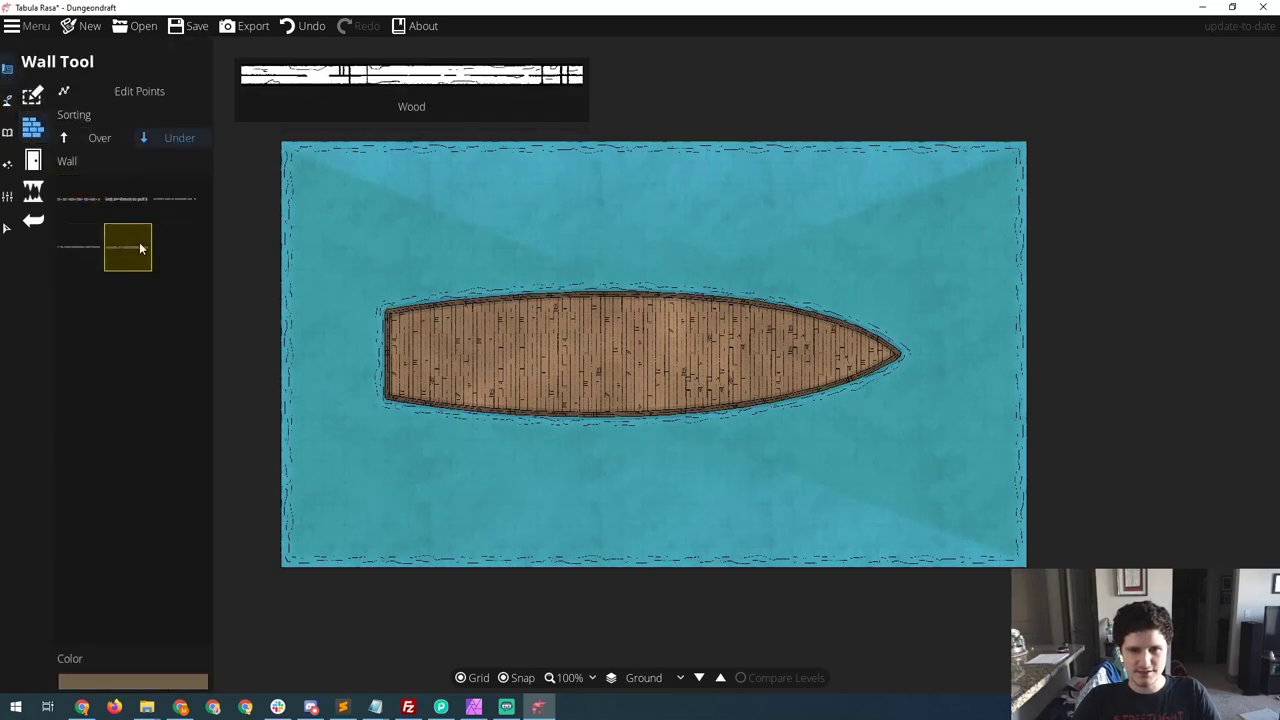
left_click(472, 378)
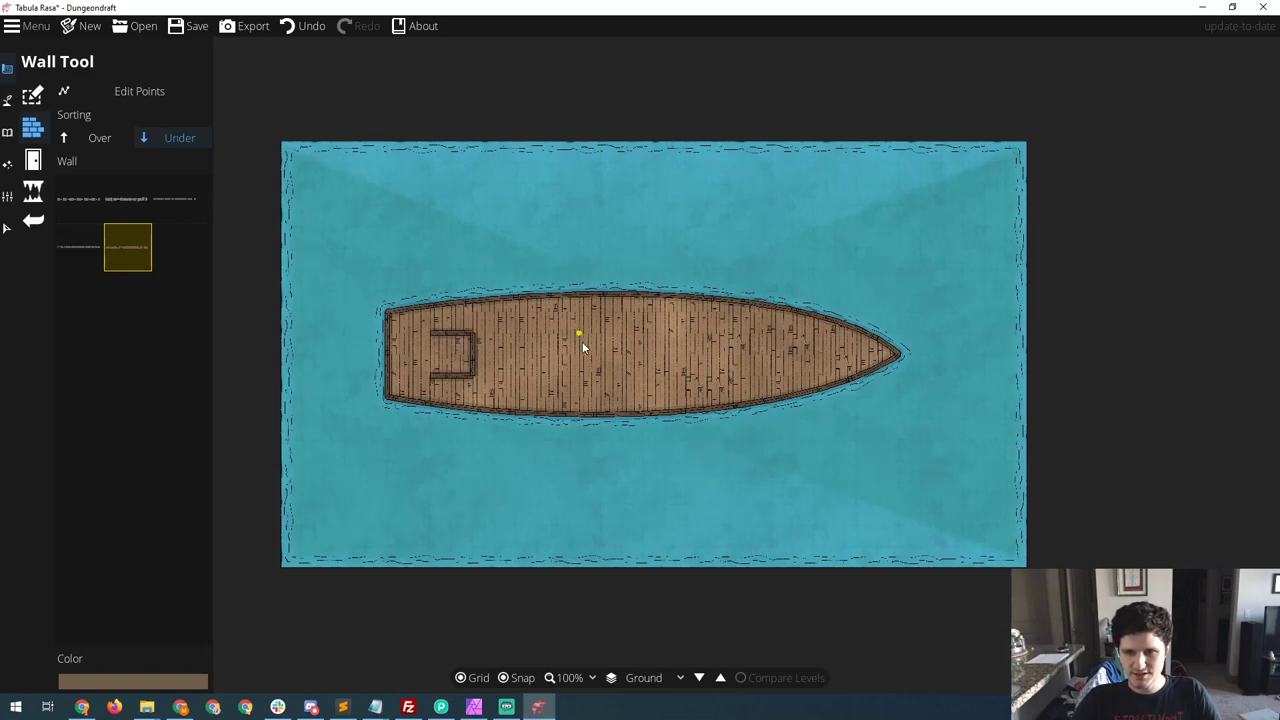
key("ctrl+z")
key("ctrl+z")
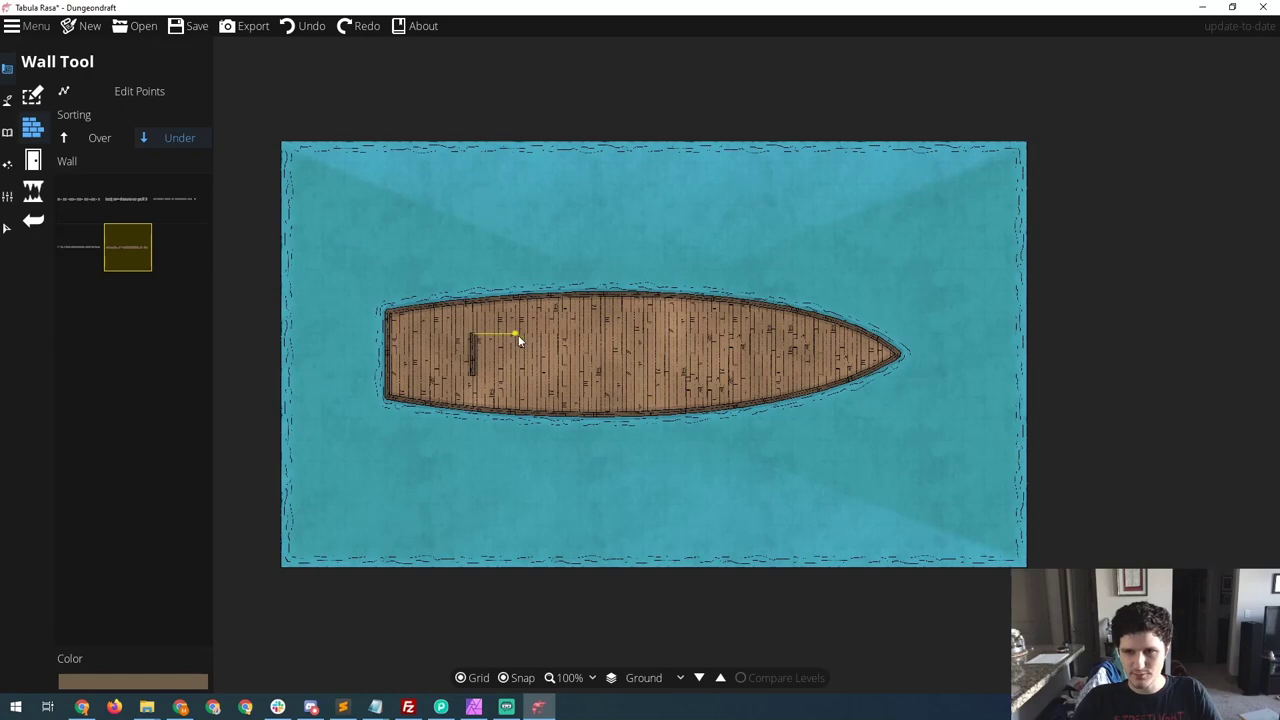
double_click(516, 335)
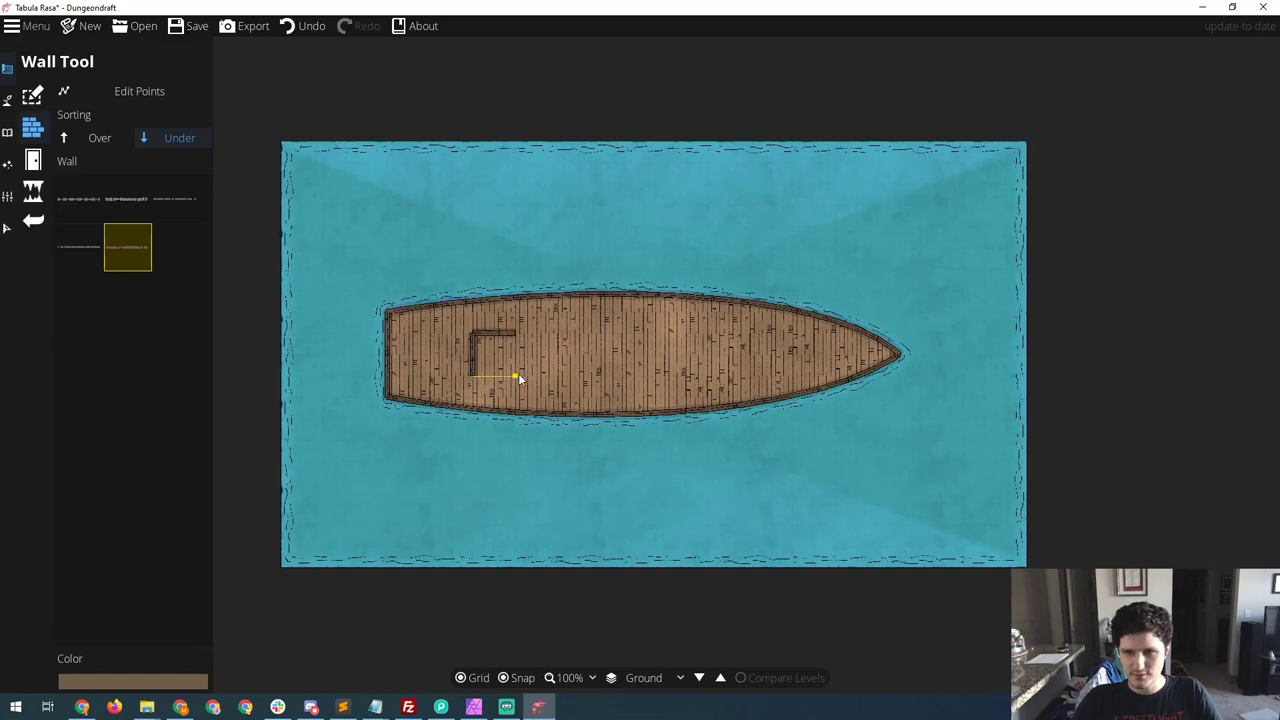
double_click(517, 377)
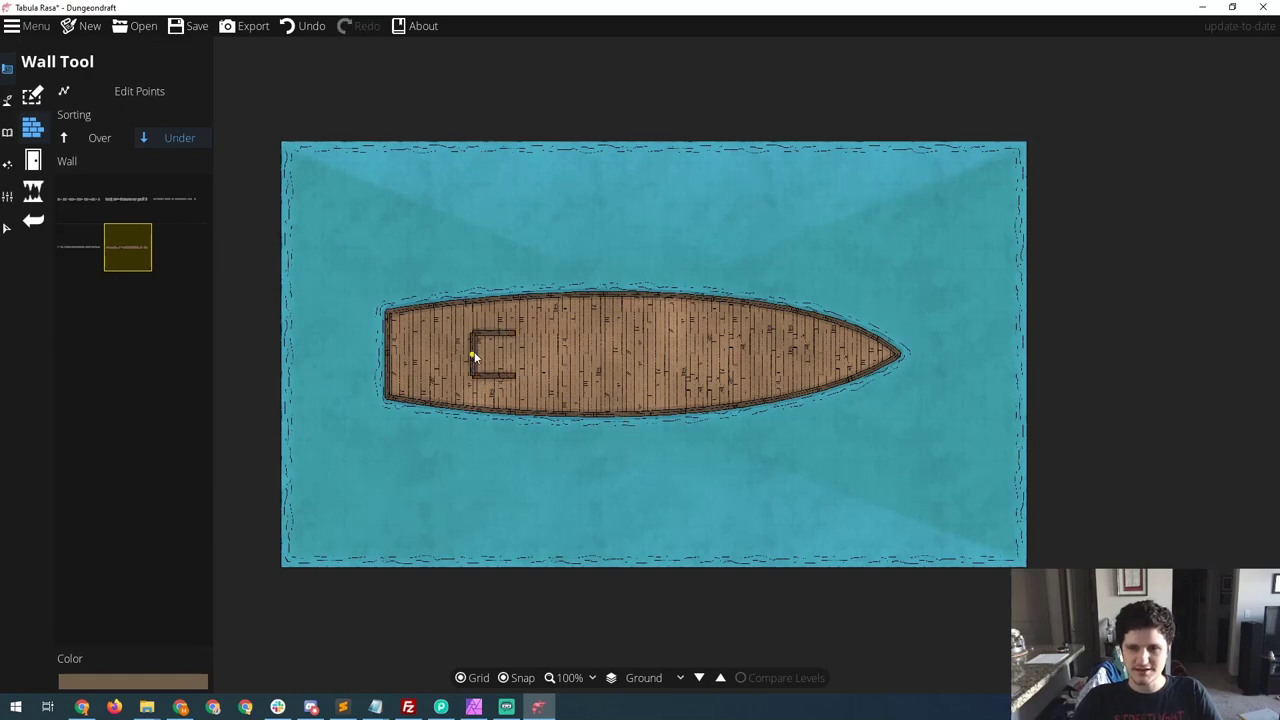
key("ctrl+z")
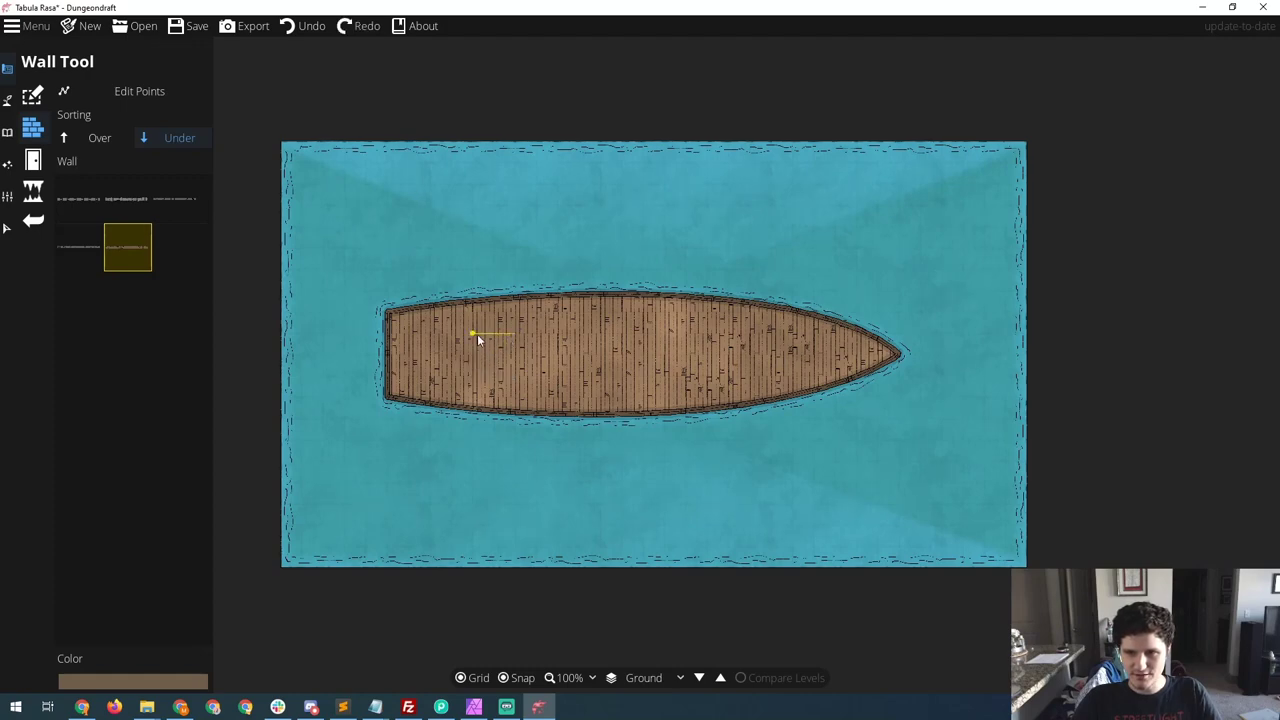
double_click(515, 377)
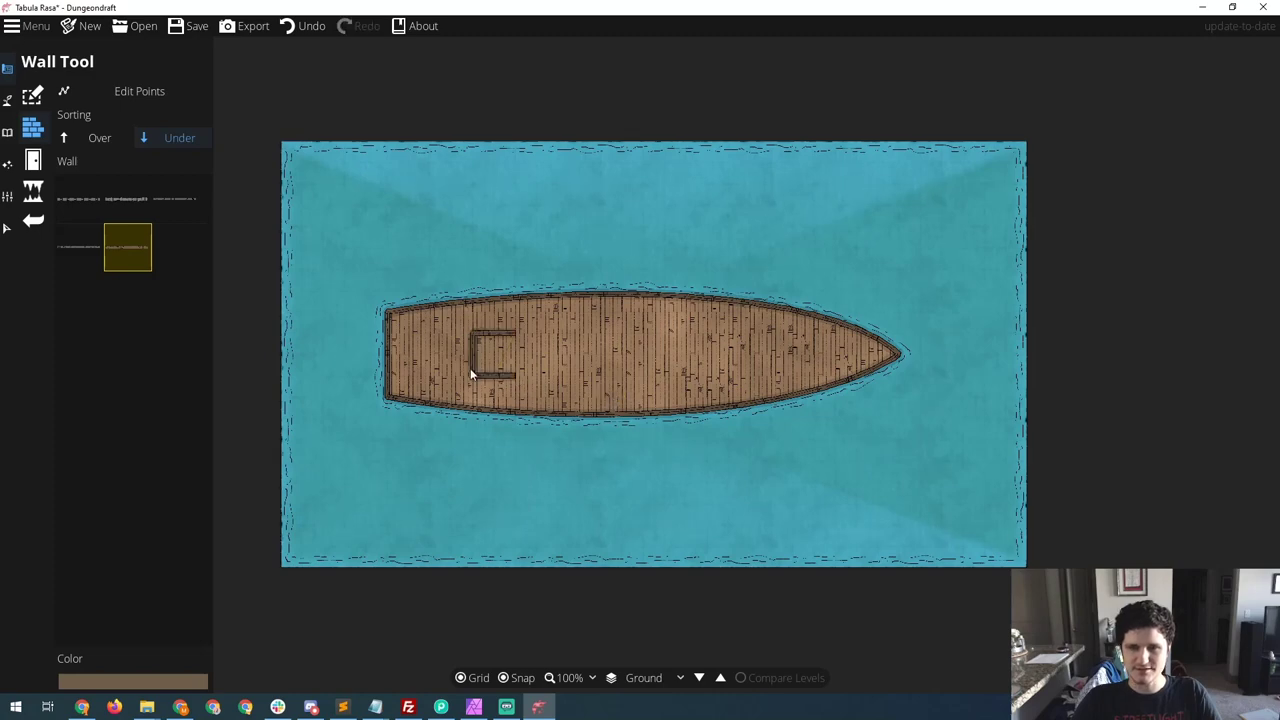
- In the Object Tool, set Tags to --- under the All tab and scroll the Library to the stairs
left_click(7, 99)
left_click(7, 131)
left_click(52, 98)
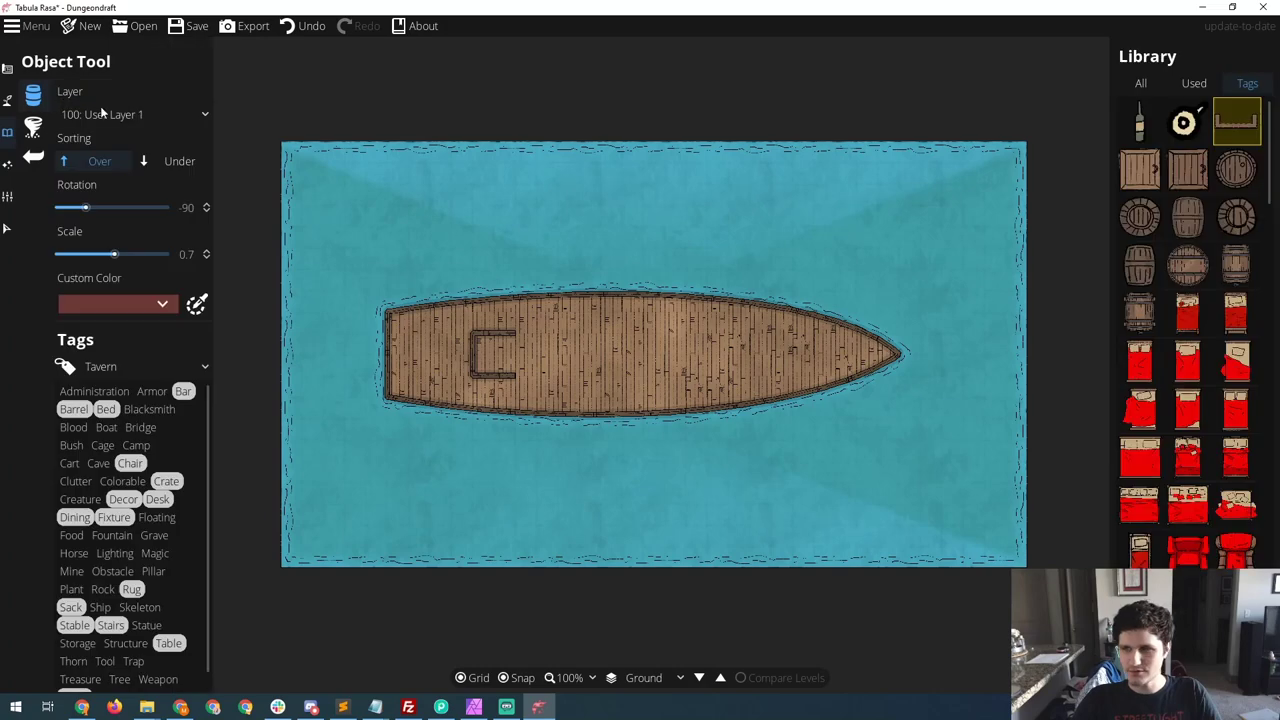
left_click(126, 362)
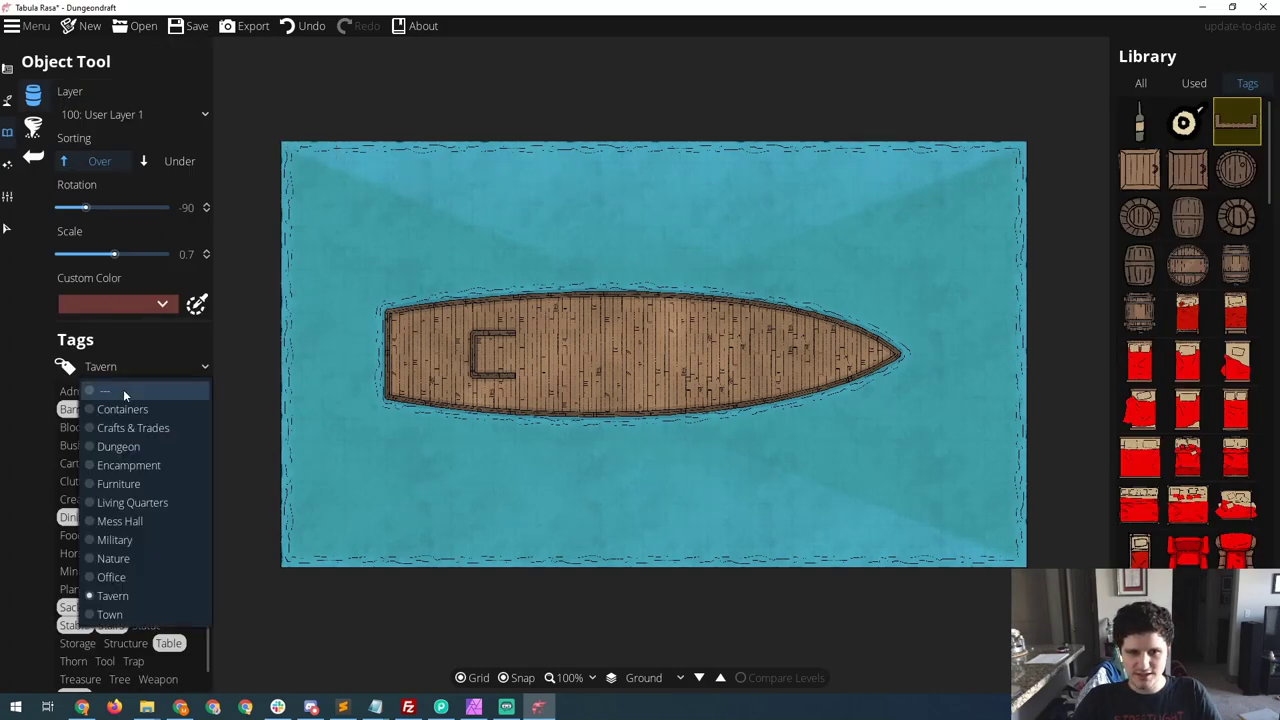
left_click(123, 389)
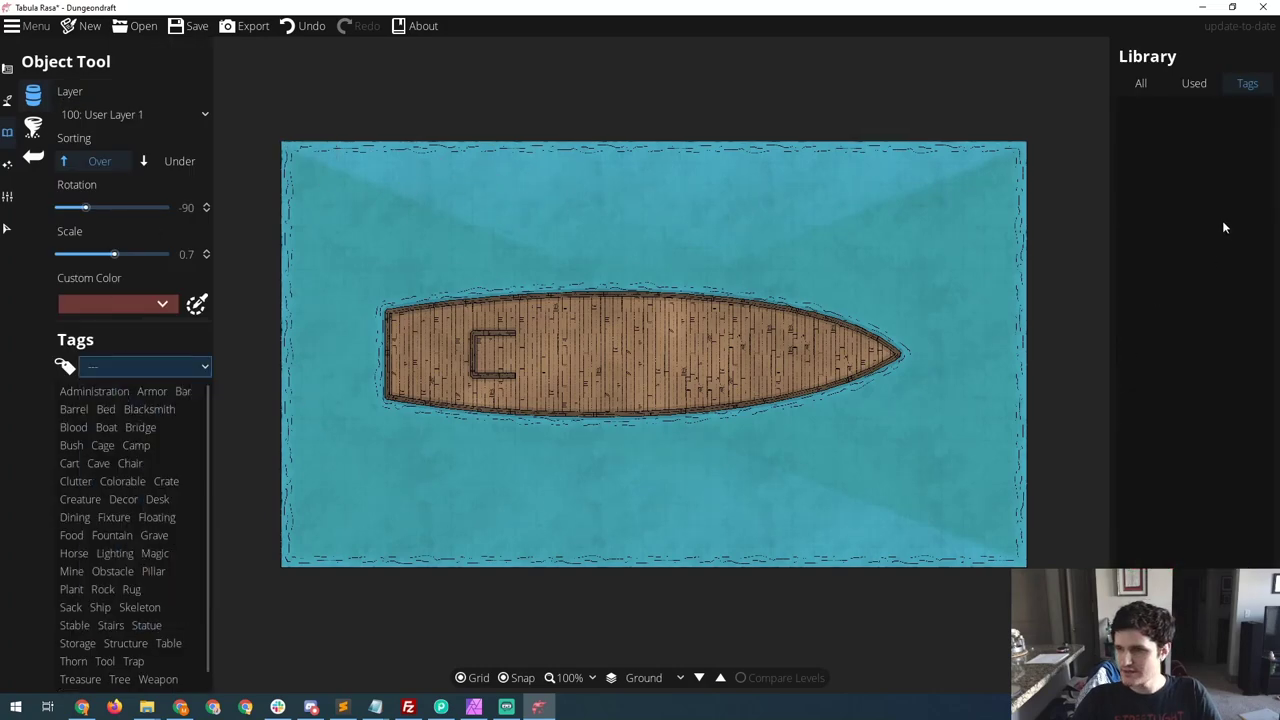
left_click(1145, 90)
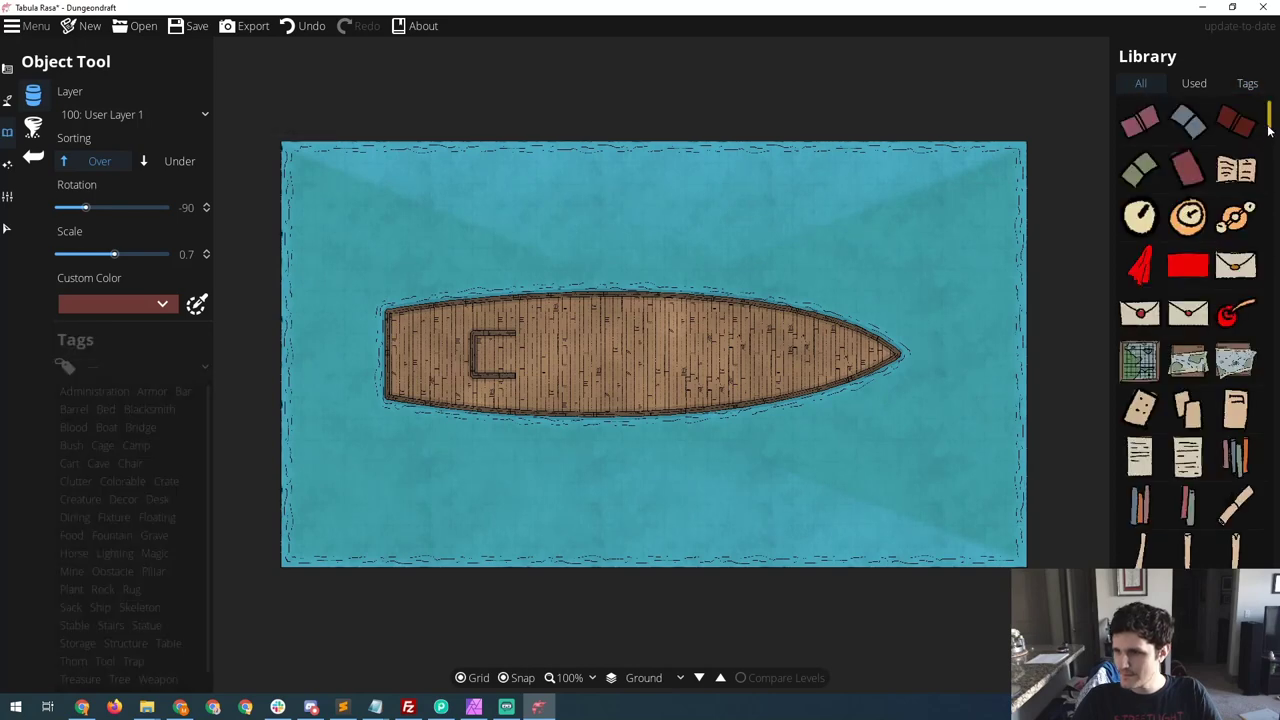
left_click_drag(1268, 128, 1277, 476)
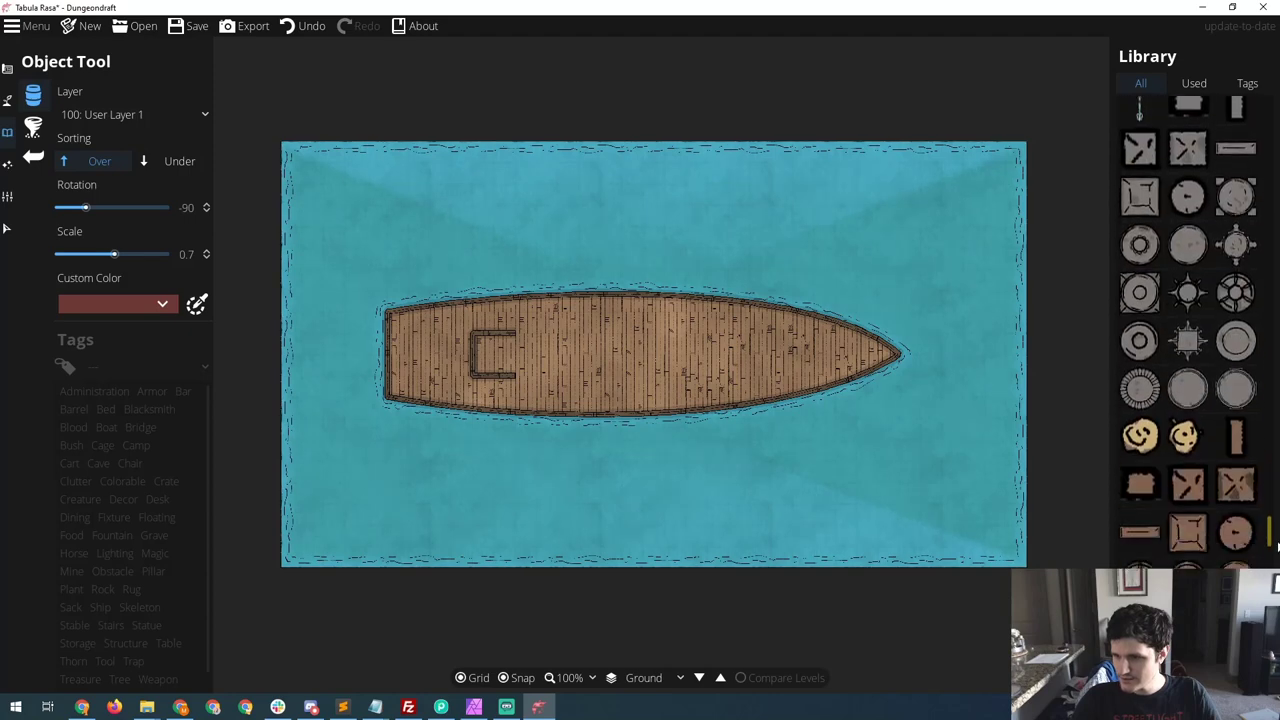
scroll(1277, 563, "down", 1)
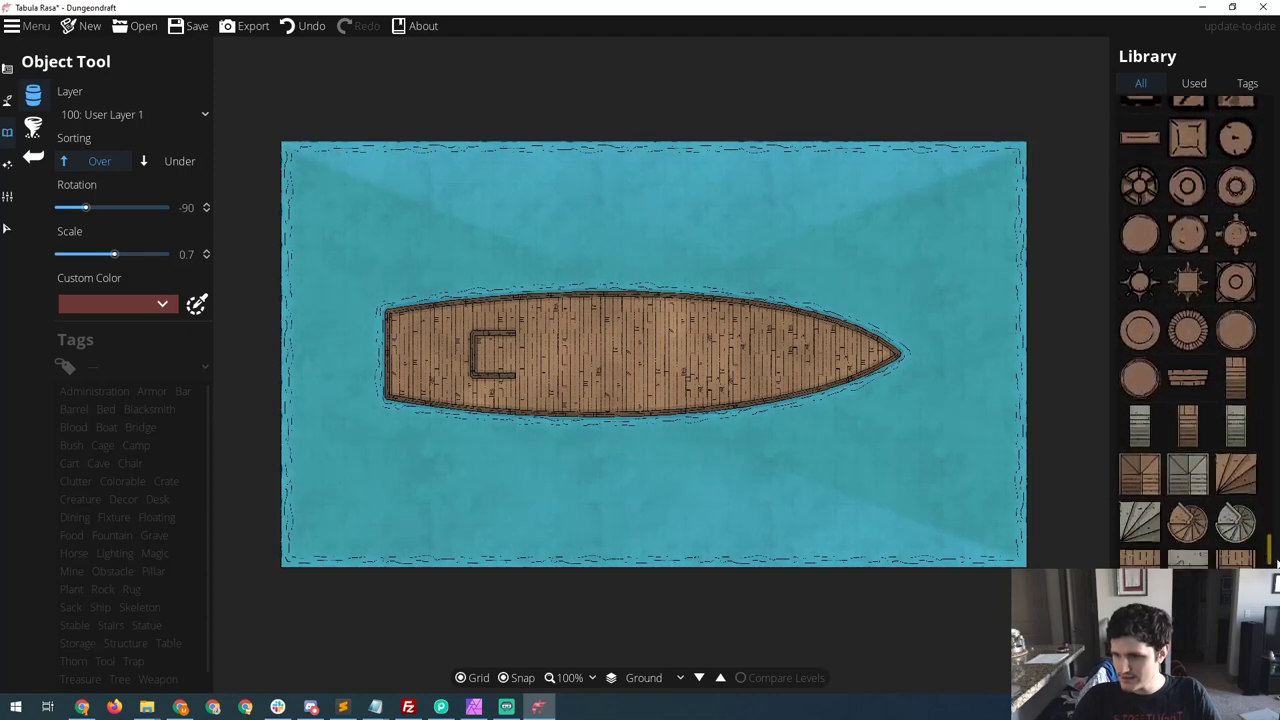
scroll(1250, 530, "down", 2)
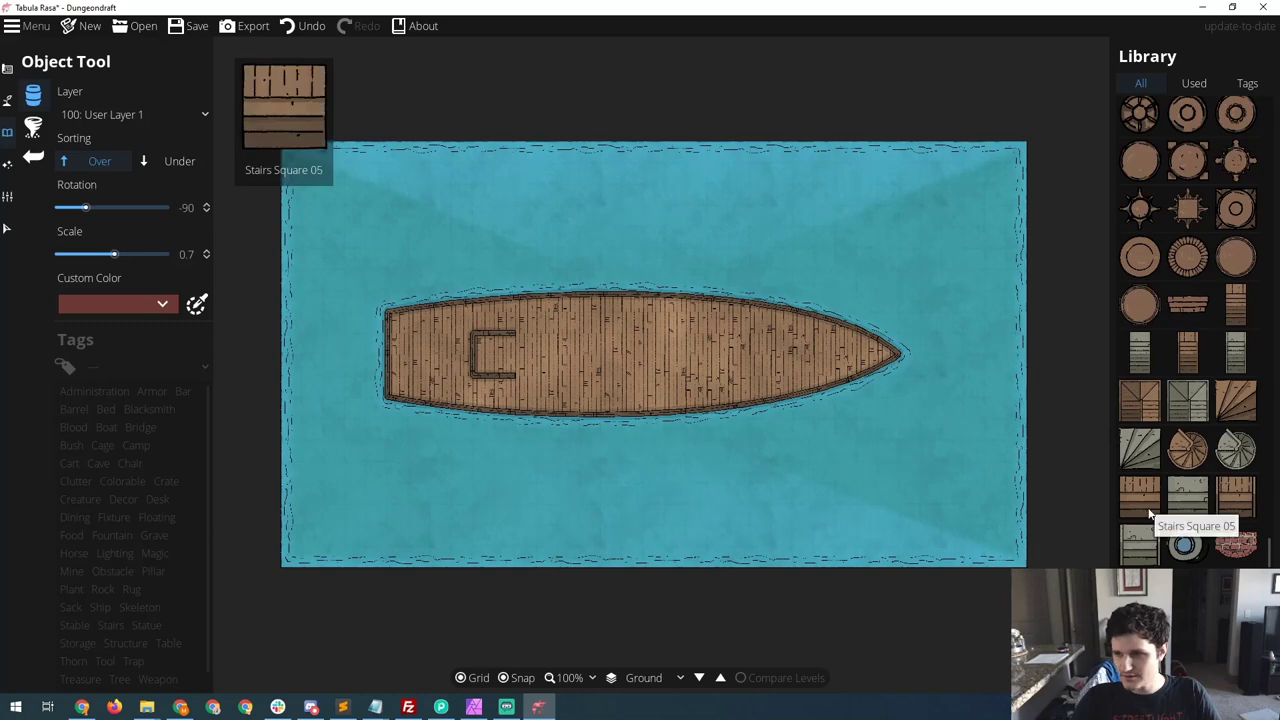
- Select the square stairs, set rotation to -90 and scale to 1.7, and turn Snap off
left_click(1236, 500)
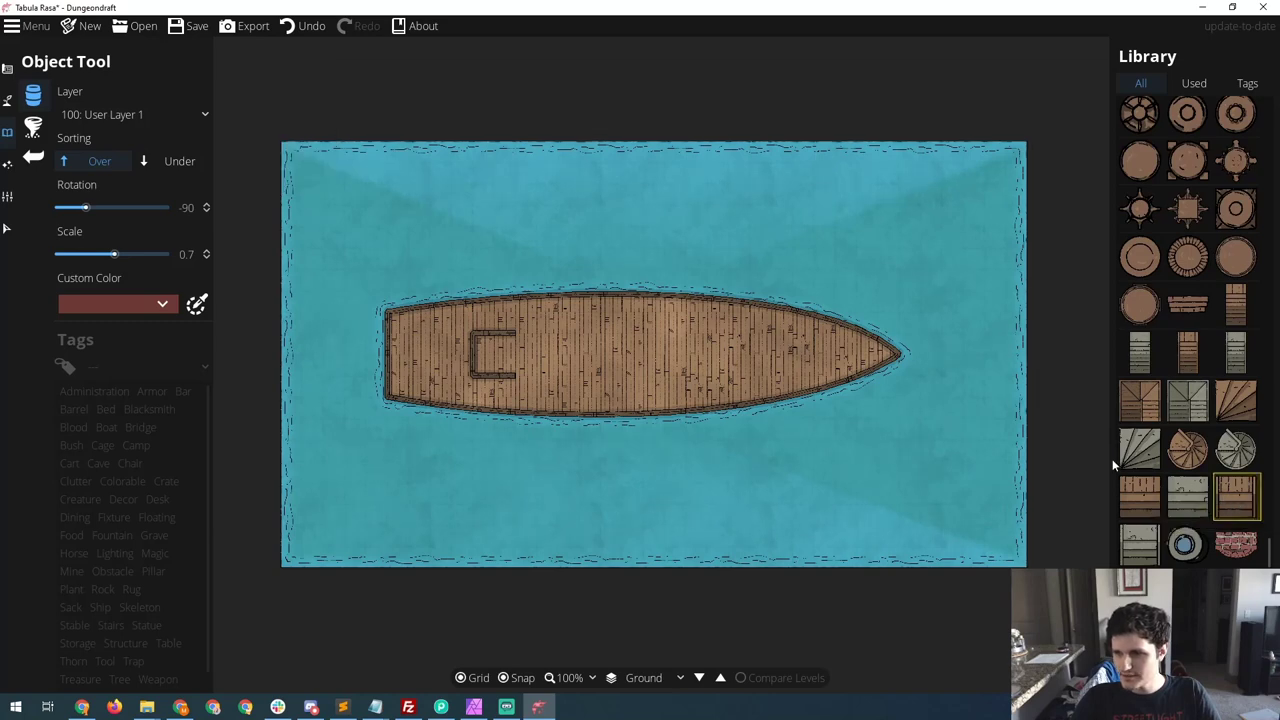
scroll(489, 313, "up", 1)
scroll(489, 313, "up", 4)
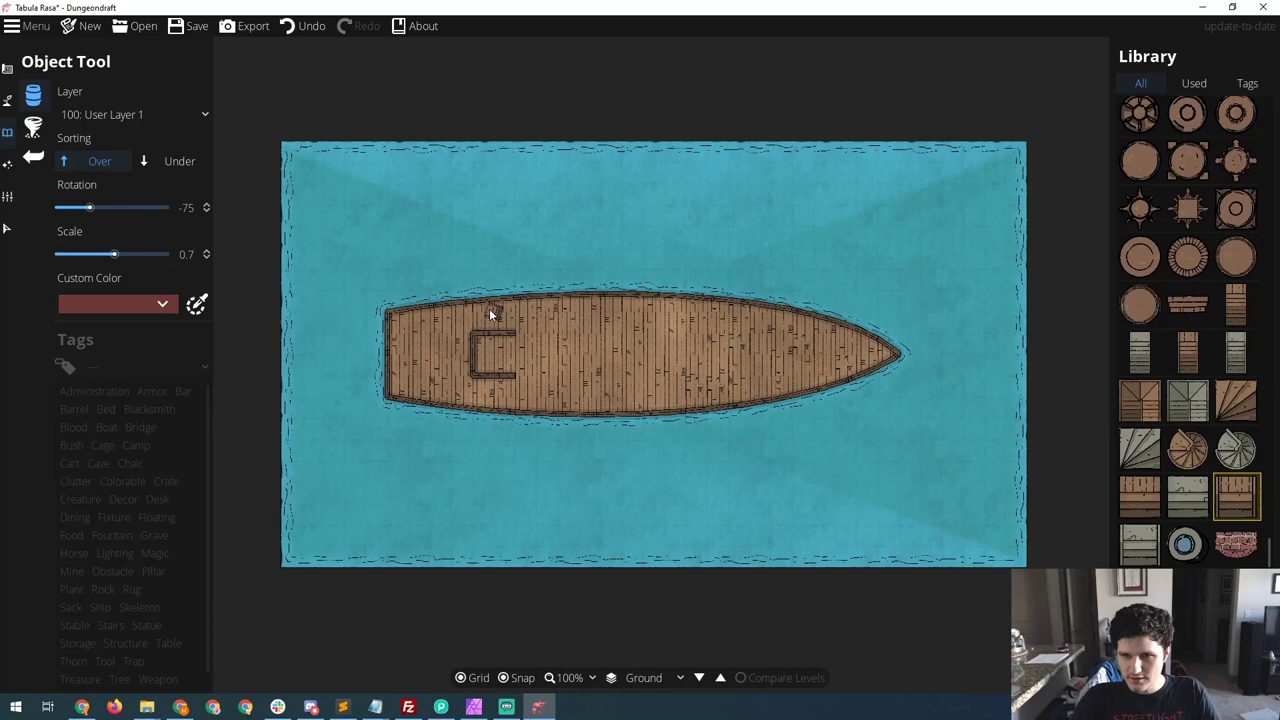
scroll(489, 313, "down", 1)
scroll(492, 316, "up", 7)
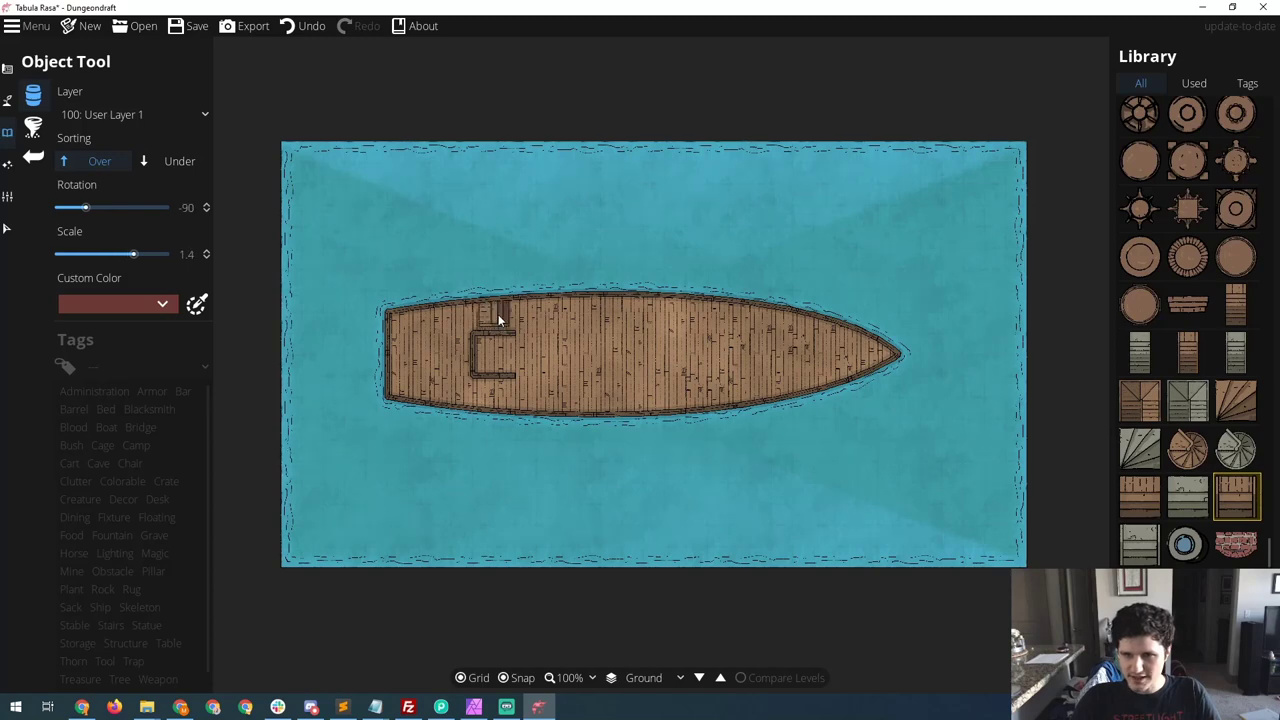
scroll(498, 315, "up", 2)
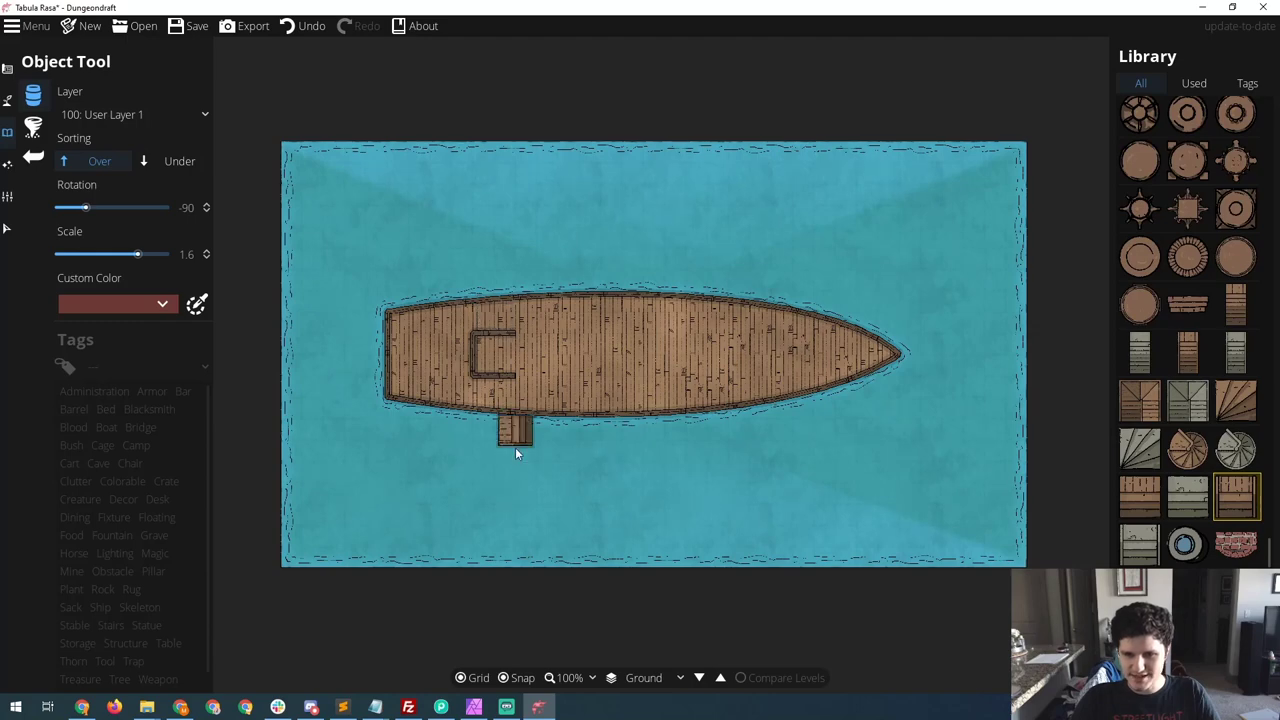
left_click(510, 678)
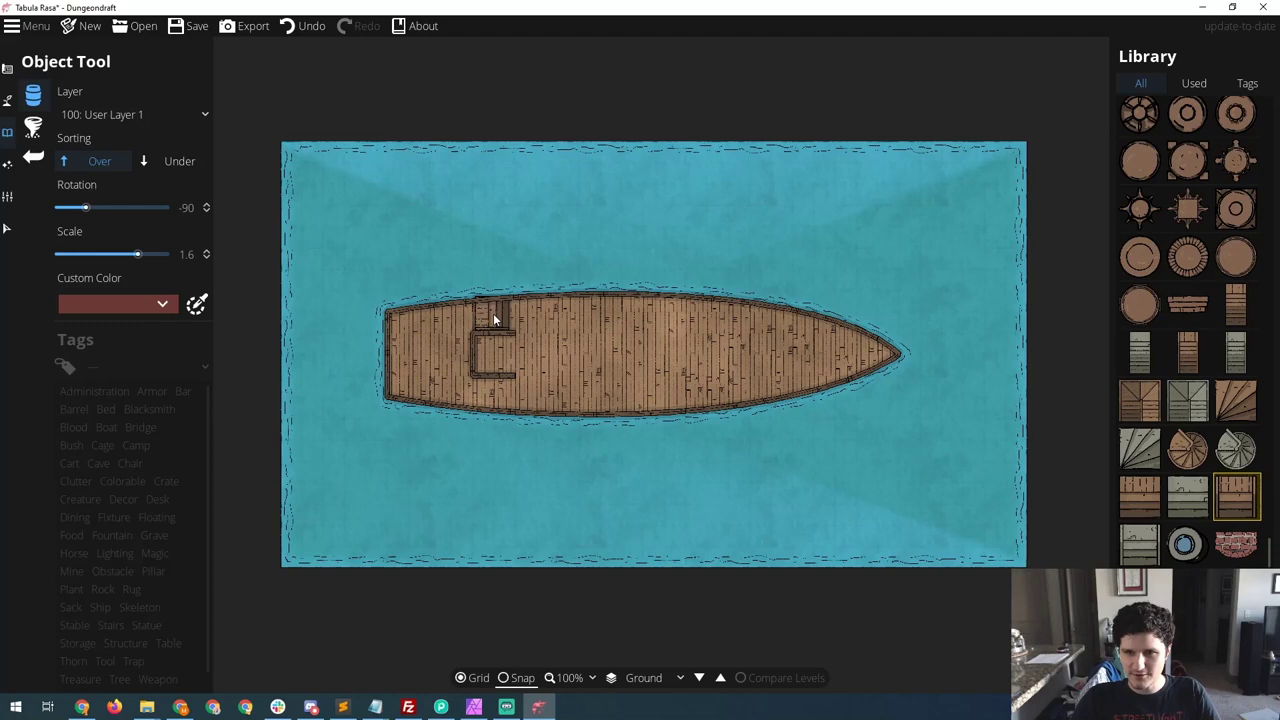
- Place one stairs piece above and one below the U-shaped stern wall
scroll(498, 315, "up", 1)
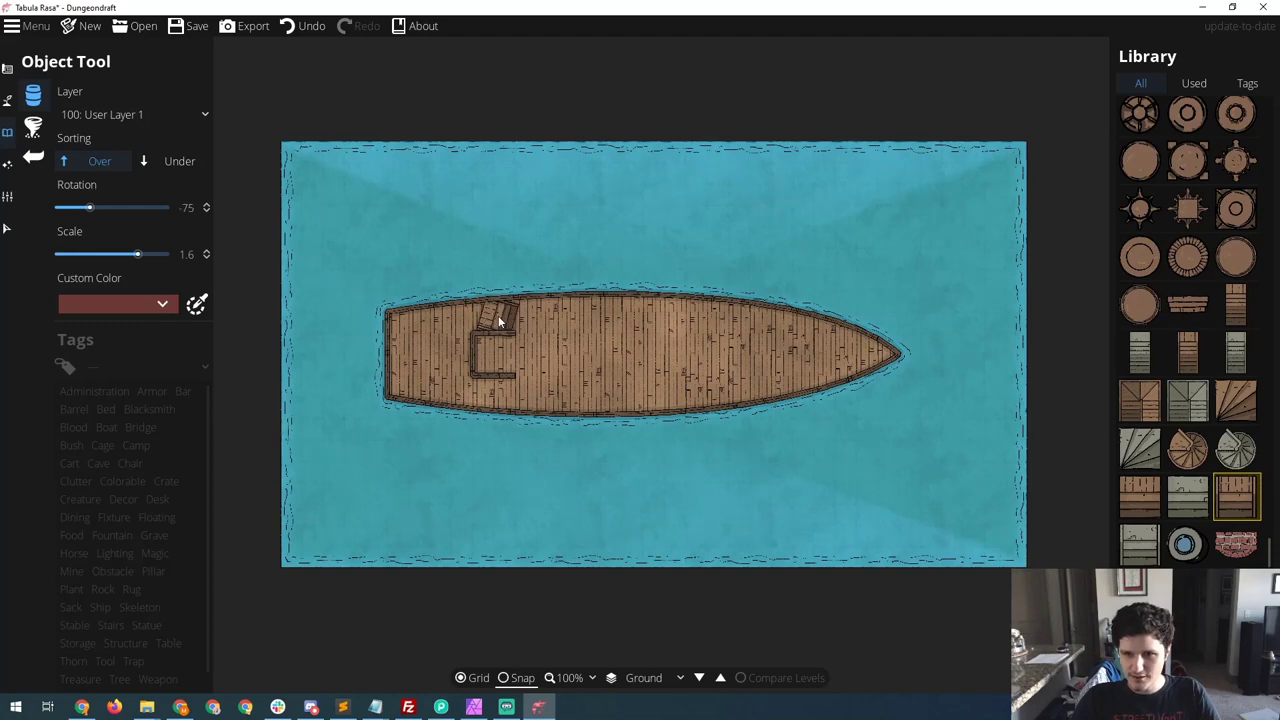
scroll(498, 315, "down", 1)
scroll(498, 315, "up", 3)
scroll(494, 320, "down", 1)
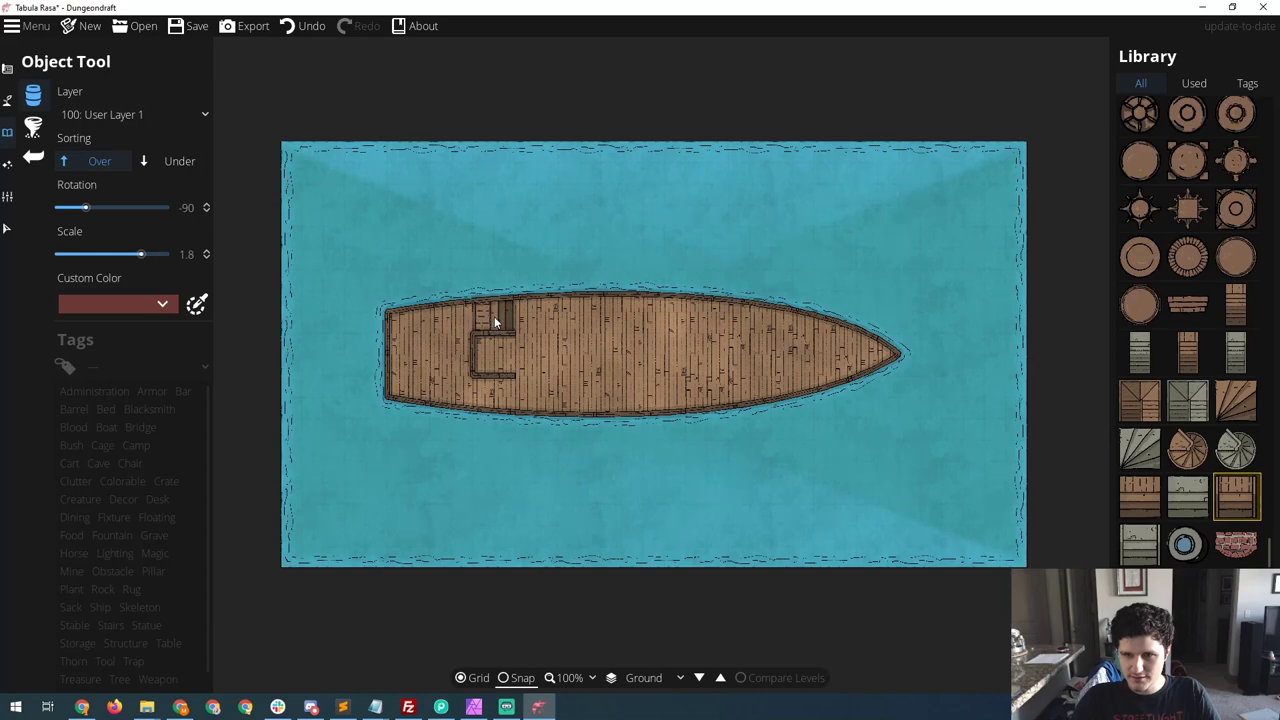
scroll(494, 320, "down", 1)
left_click(496, 316)
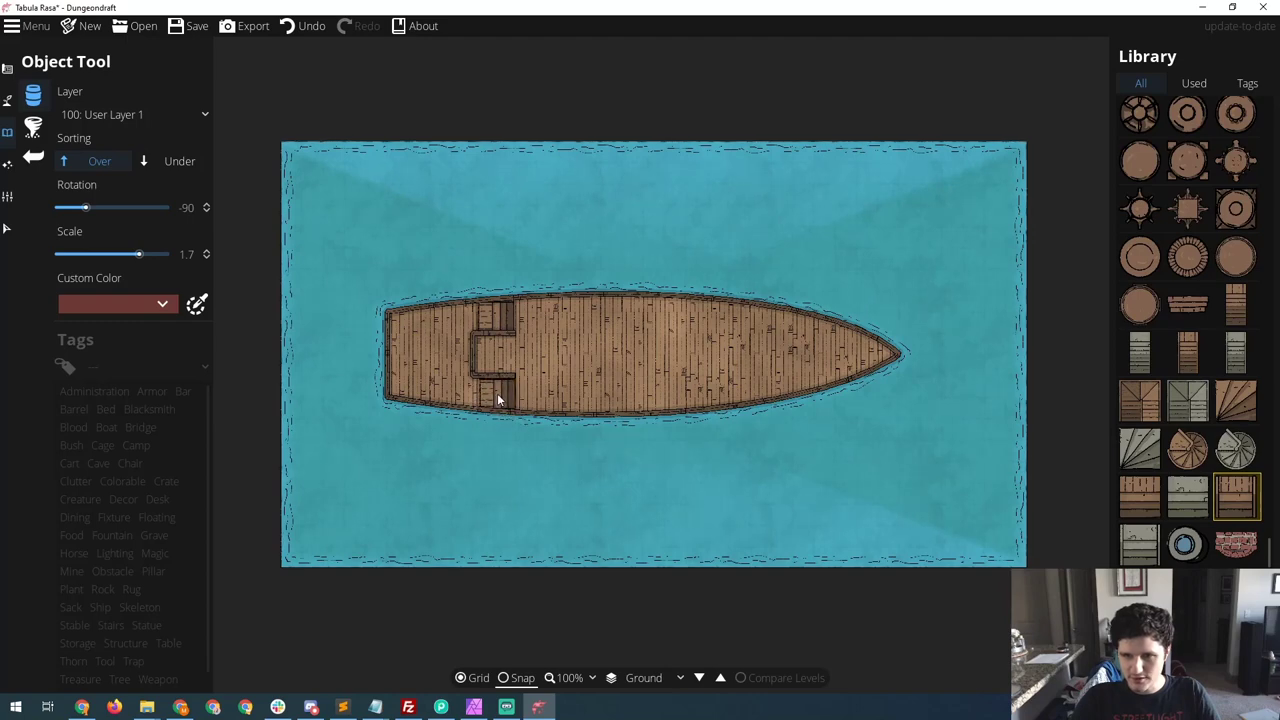
left_click(497, 393)
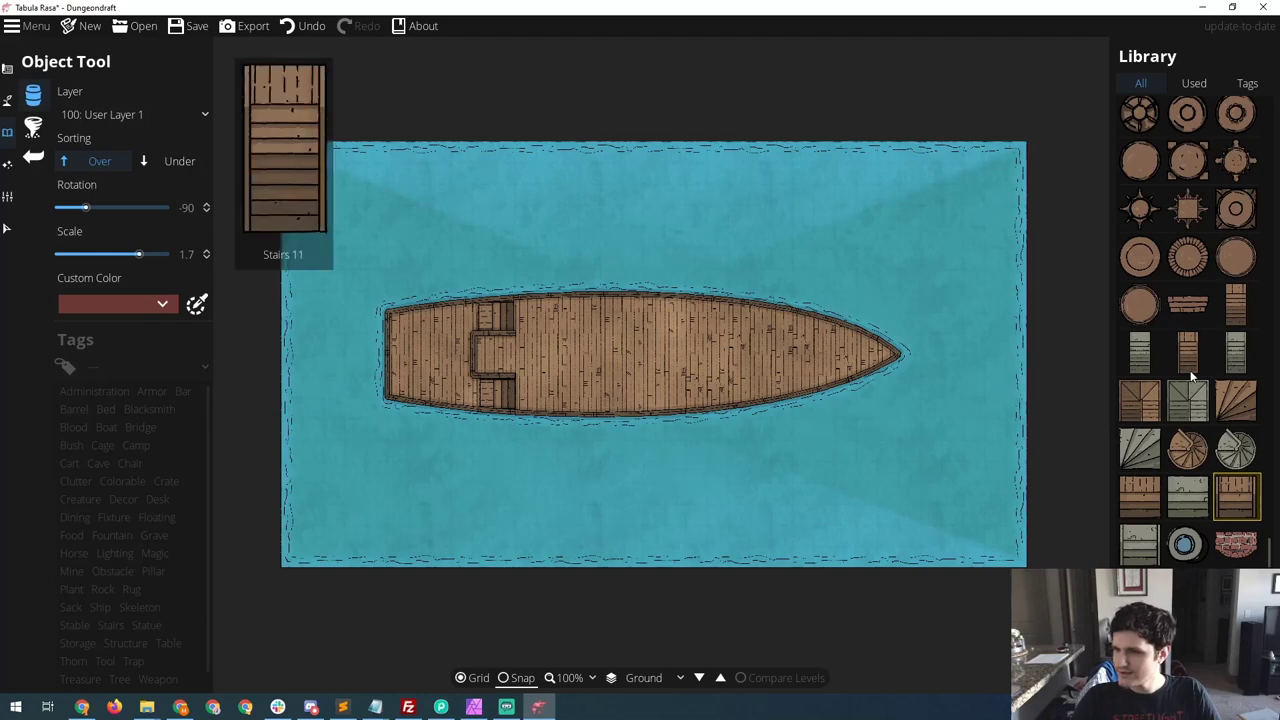
- Place Mast 13 at scale 0.8 in the middle of the ship's deck
scroll(1190, 370, "up", 5)
scroll(1190, 370, "up", 10)
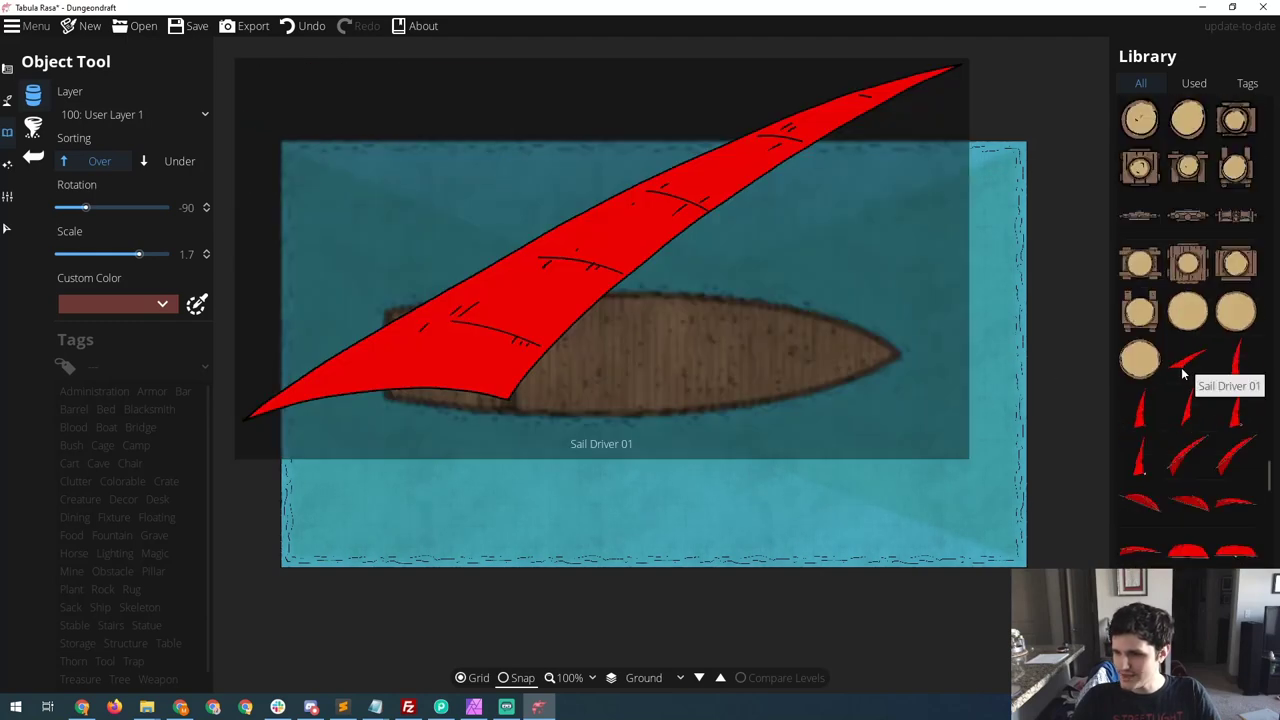
scroll(1183, 262, "up", 1)
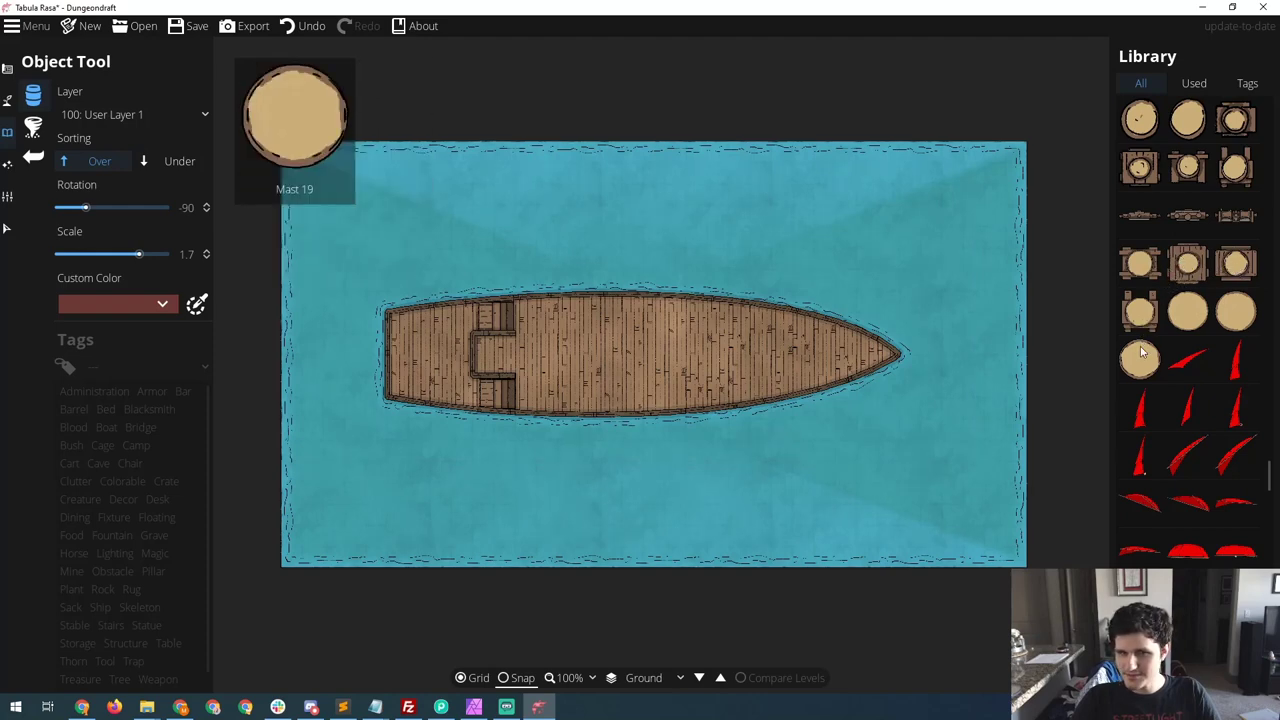
left_click(1150, 265)
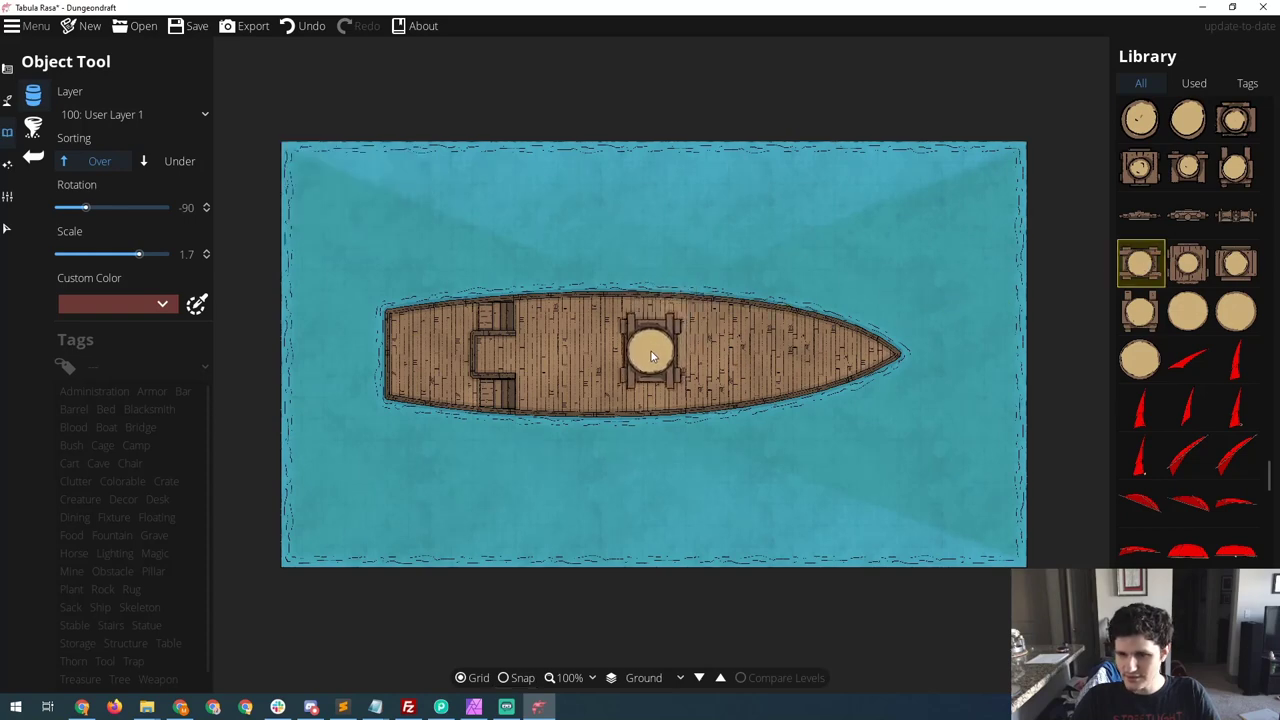
scroll(652, 354, "down", 7)
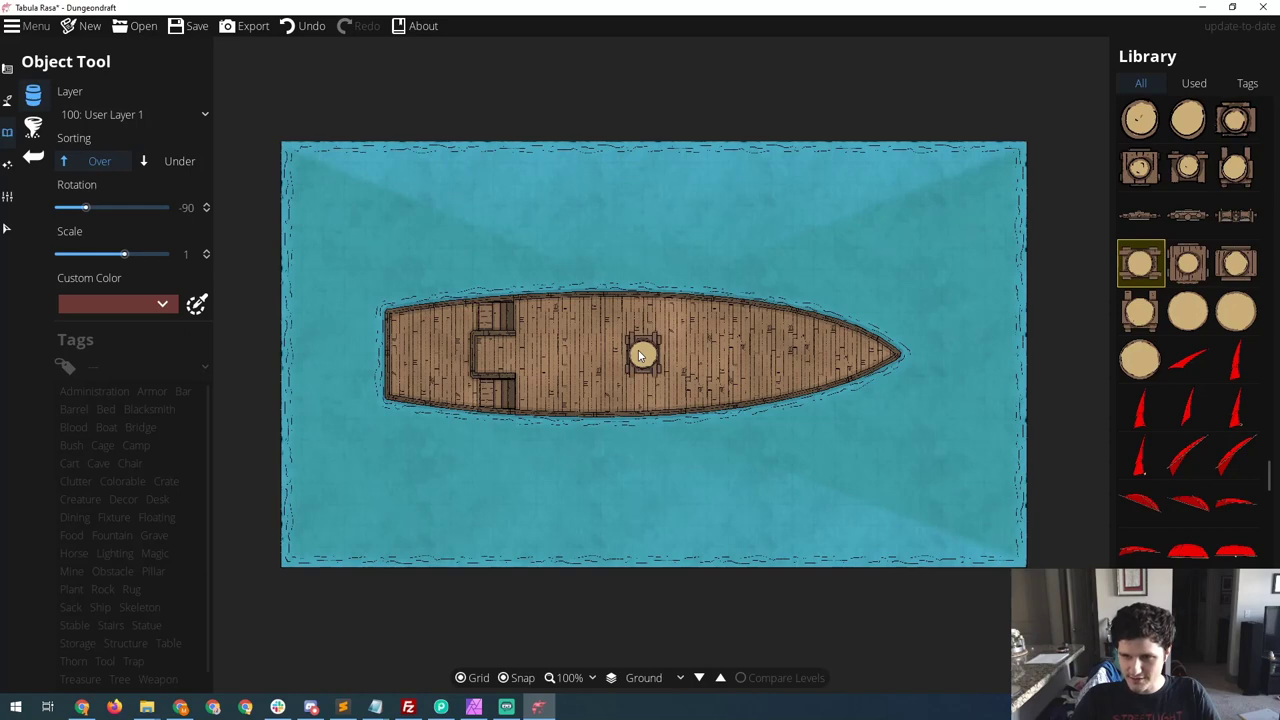
scroll(641, 355, "down", 1)
scroll(641, 355, "down", 1)
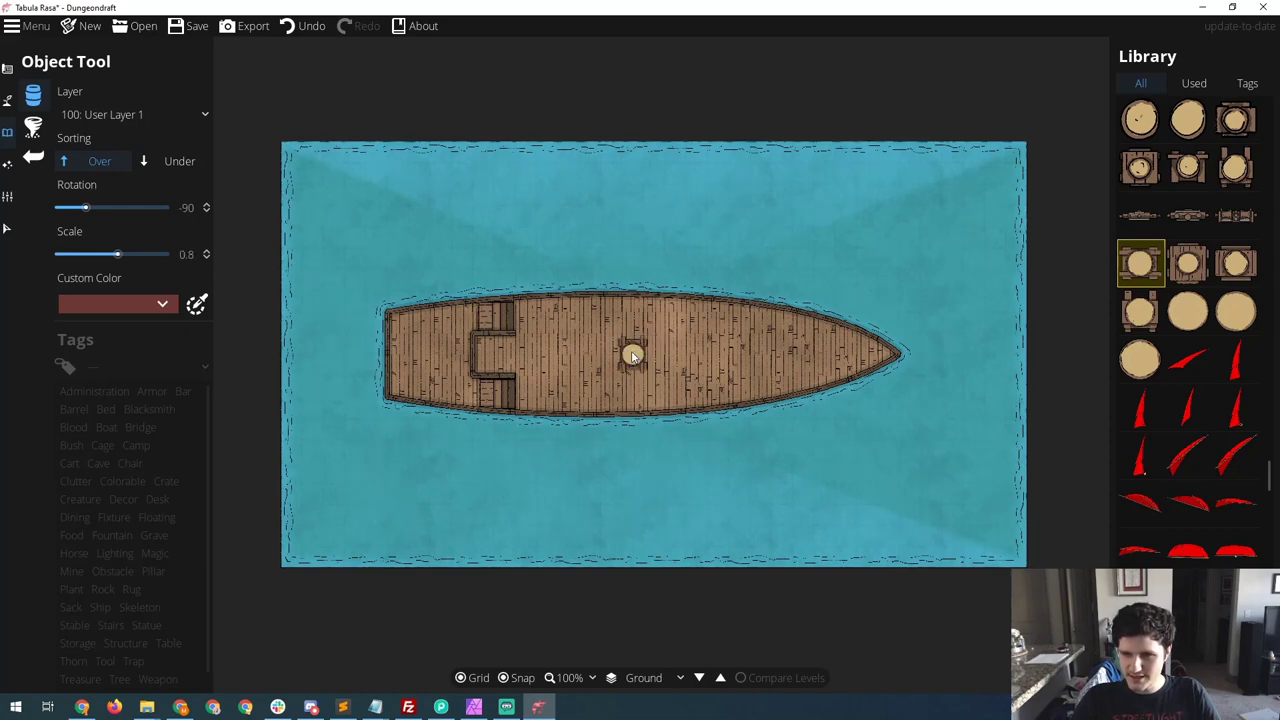
left_click(632, 356)
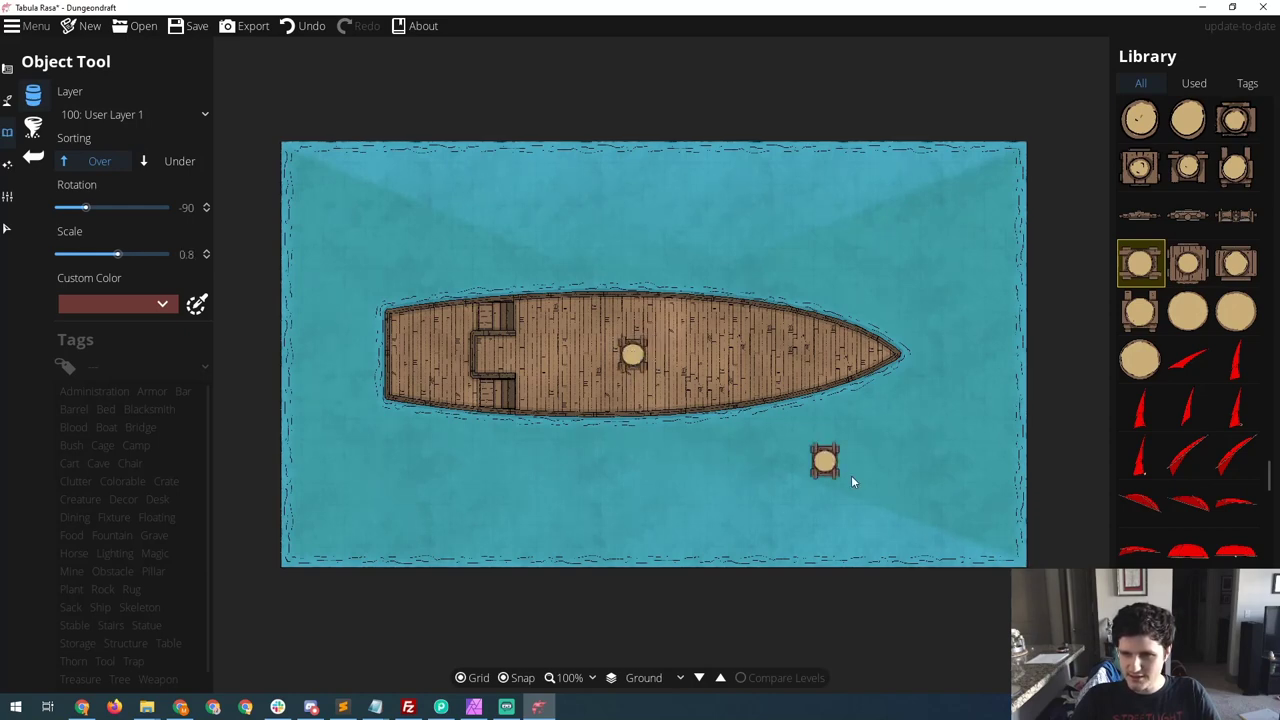
left_click(1139, 213)
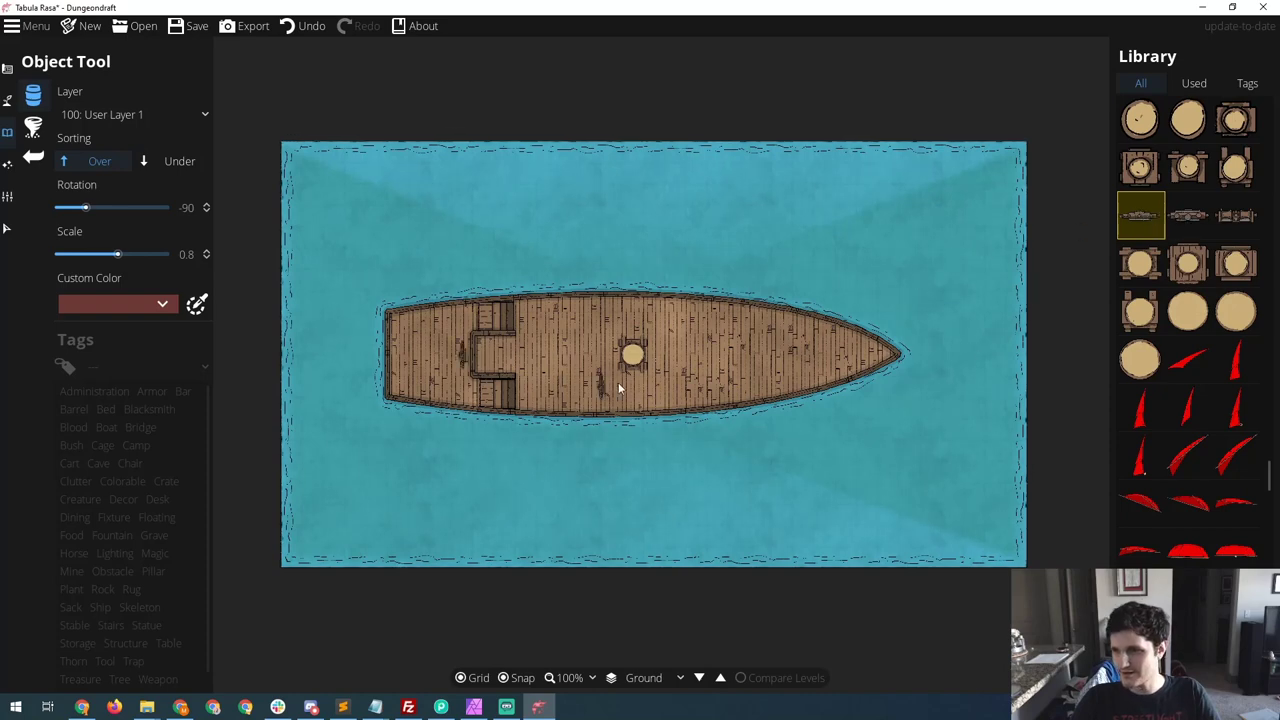
- Stamp a square grated hatch on the deck at the stern, behind the three-sided wall
scroll(1218, 372, "up", 3)
scroll(1218, 372, "up", 2)
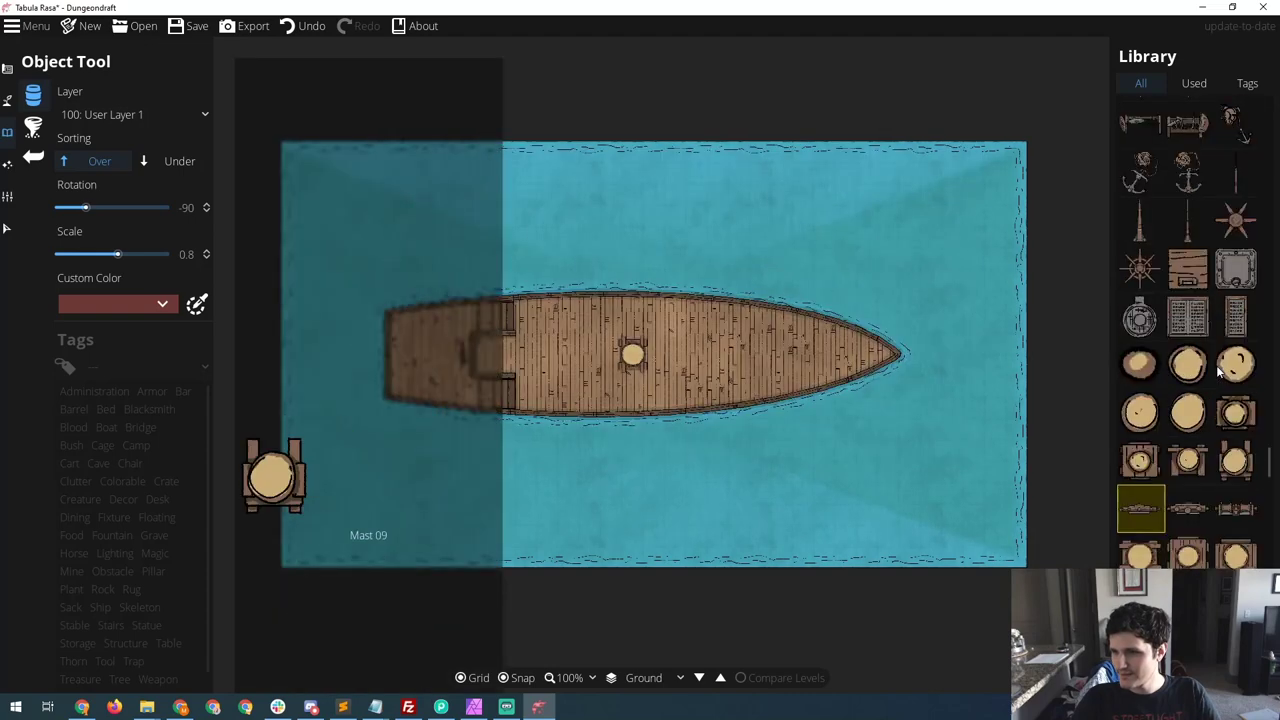
left_click(1188, 390)
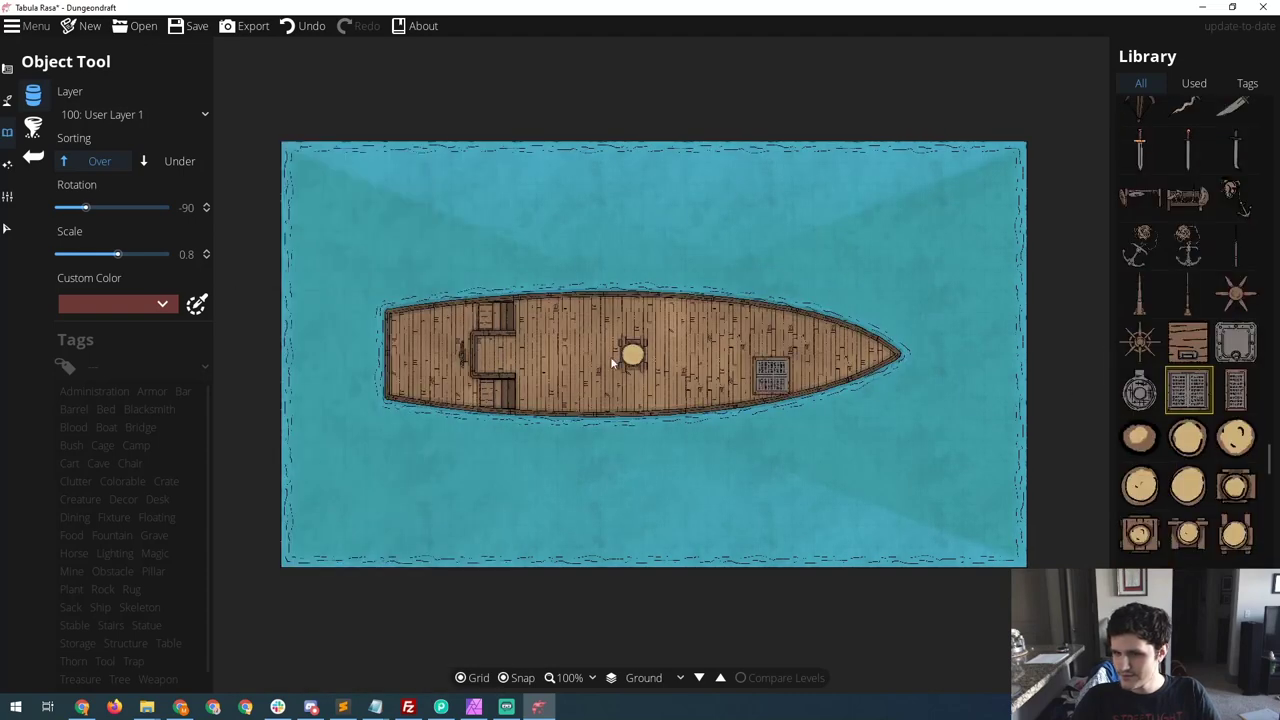
left_click(415, 355)
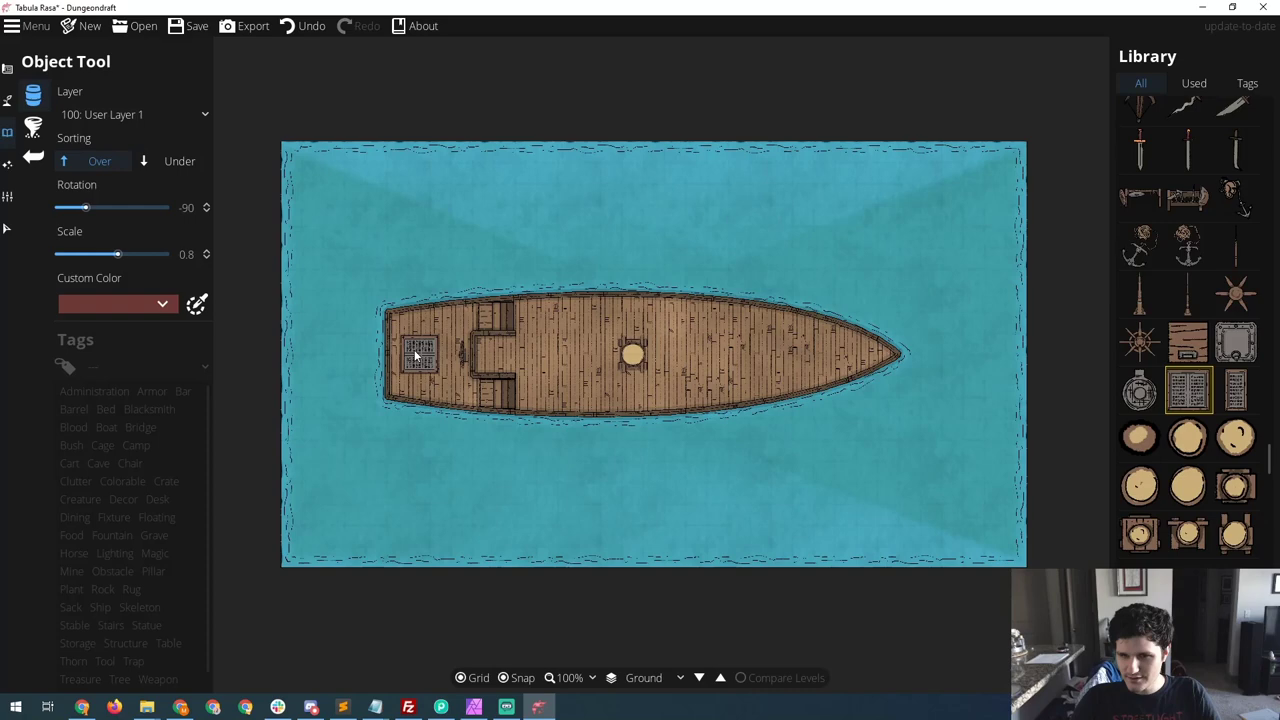
left_click(558, 394)
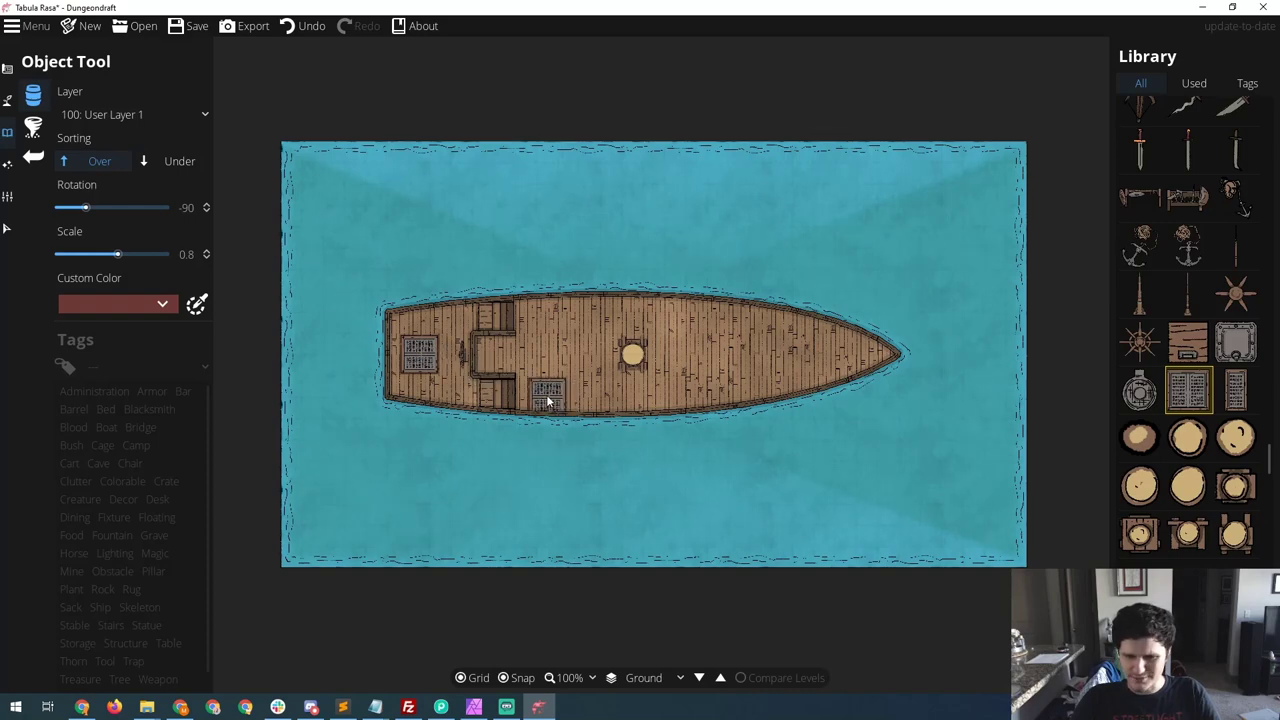
mouse_move(1180, 392)
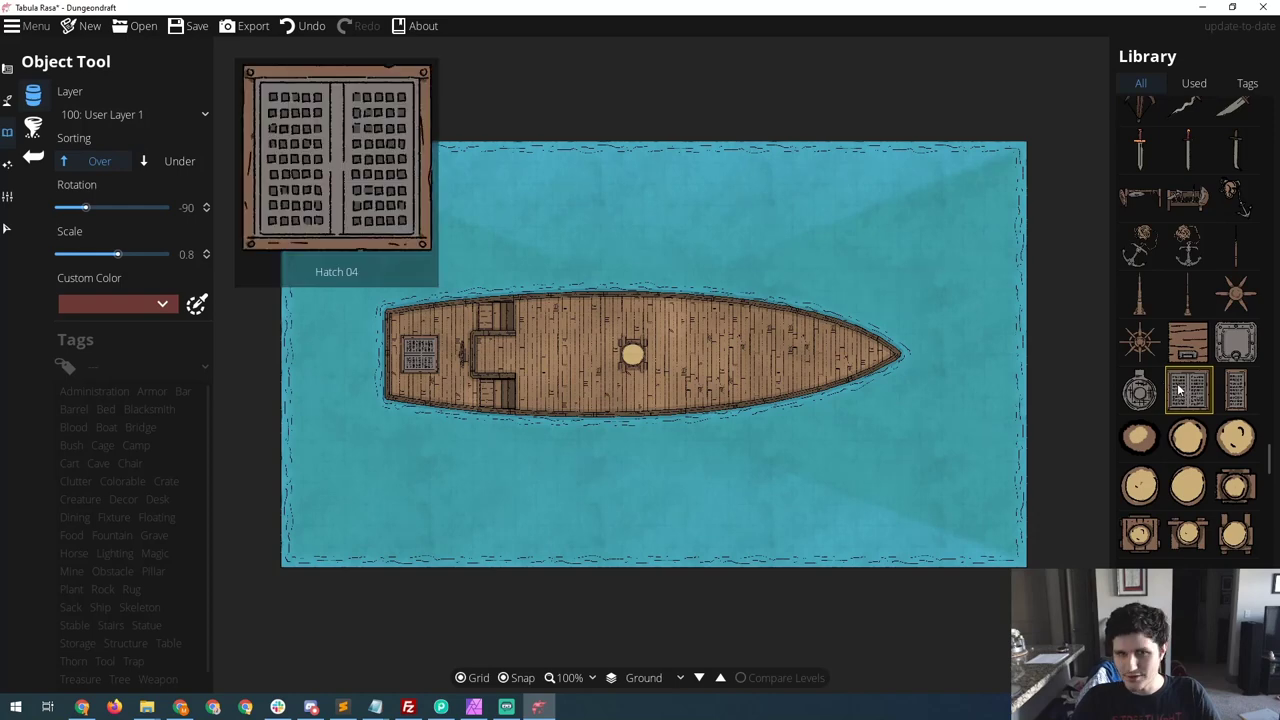
mouse_move(1231, 396)
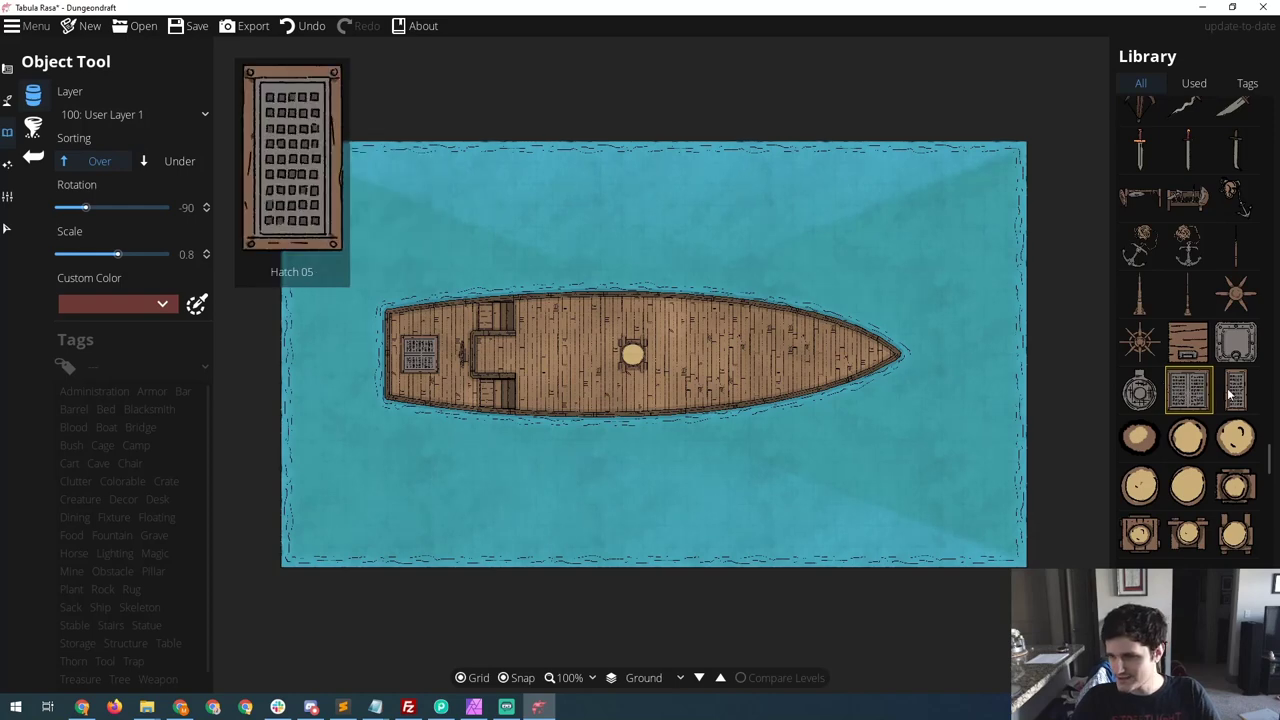
mouse_move(1236, 294)
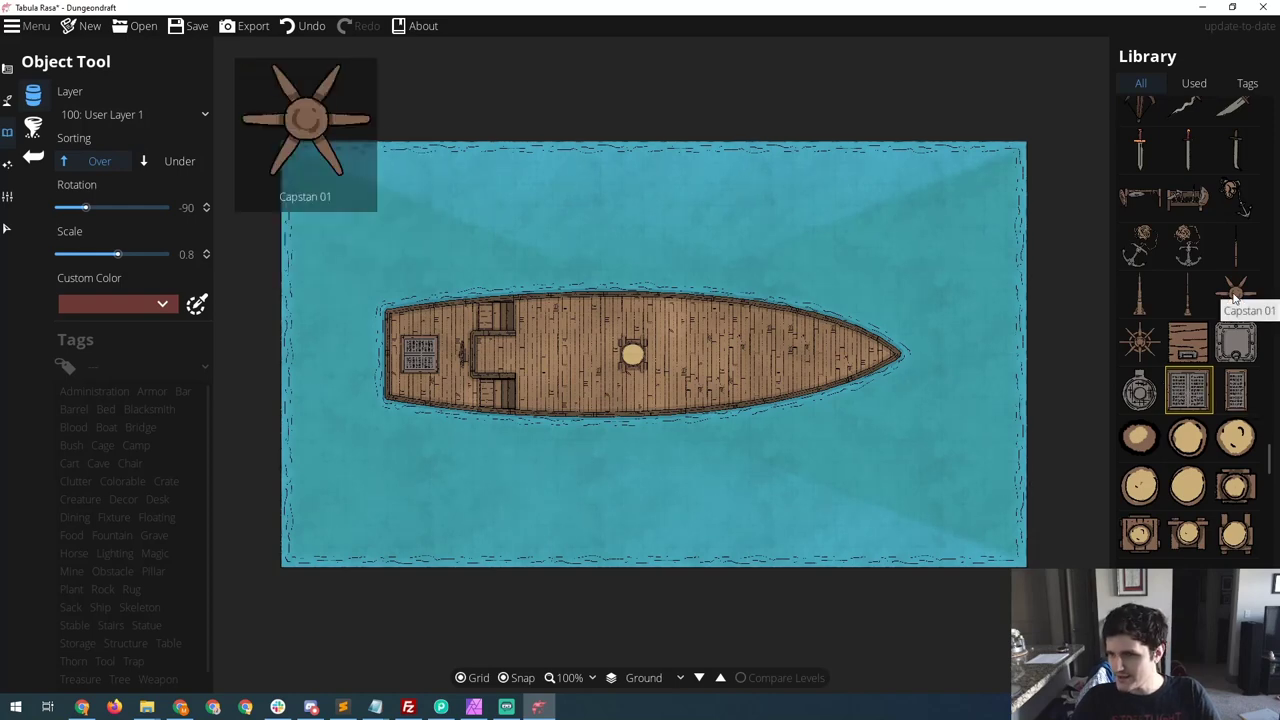
- Place Capstan 01 at scale 1.8 on the deck toward the bow
left_click(1236, 296)
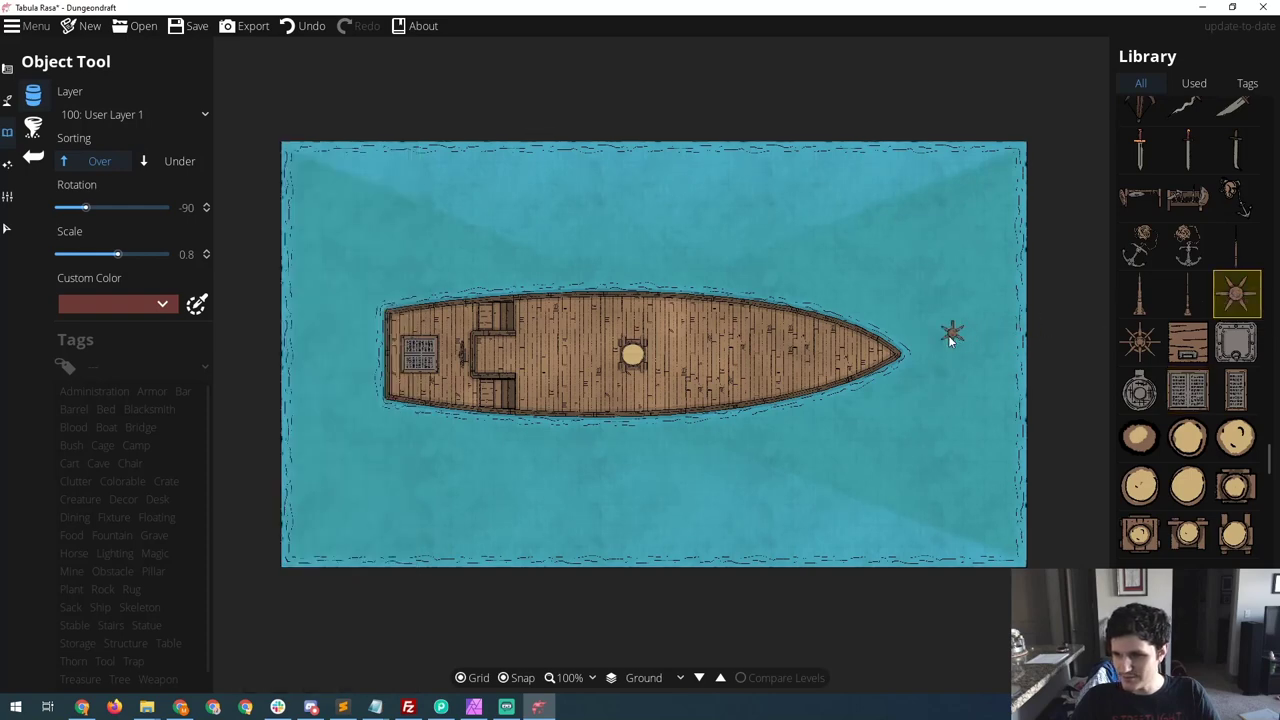
scroll(779, 352, "up", 10)
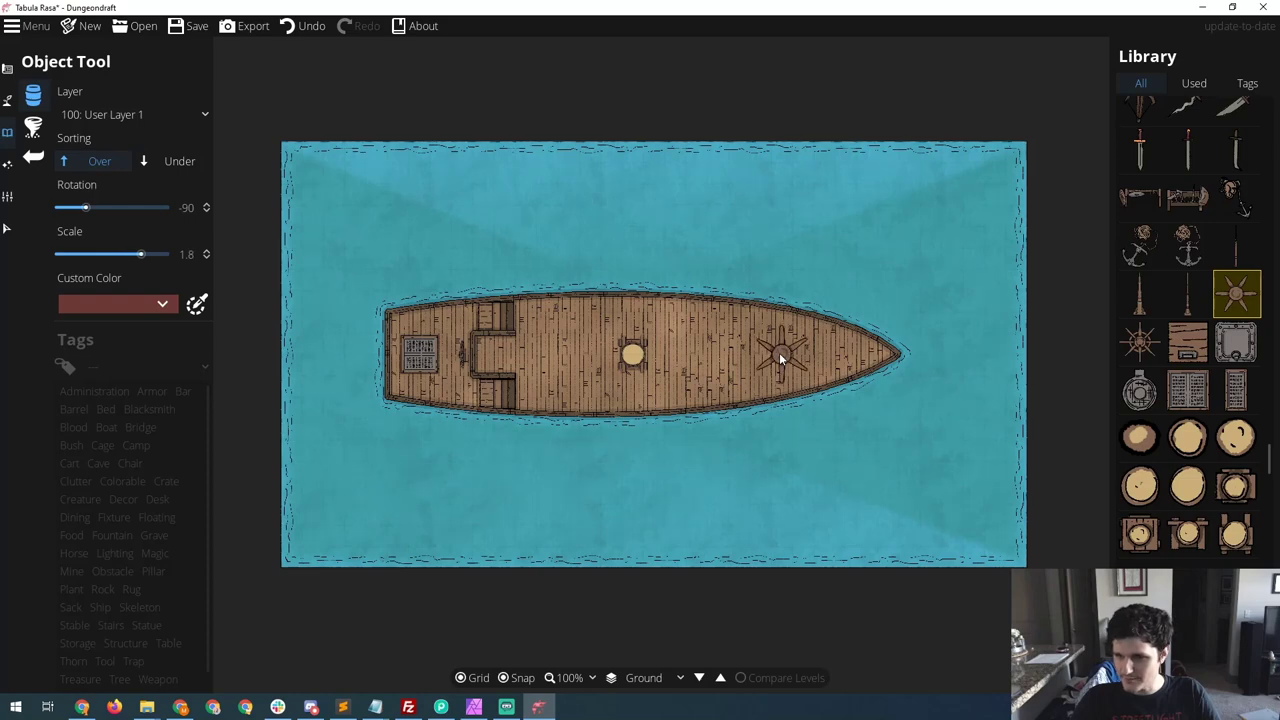
left_click(779, 352)
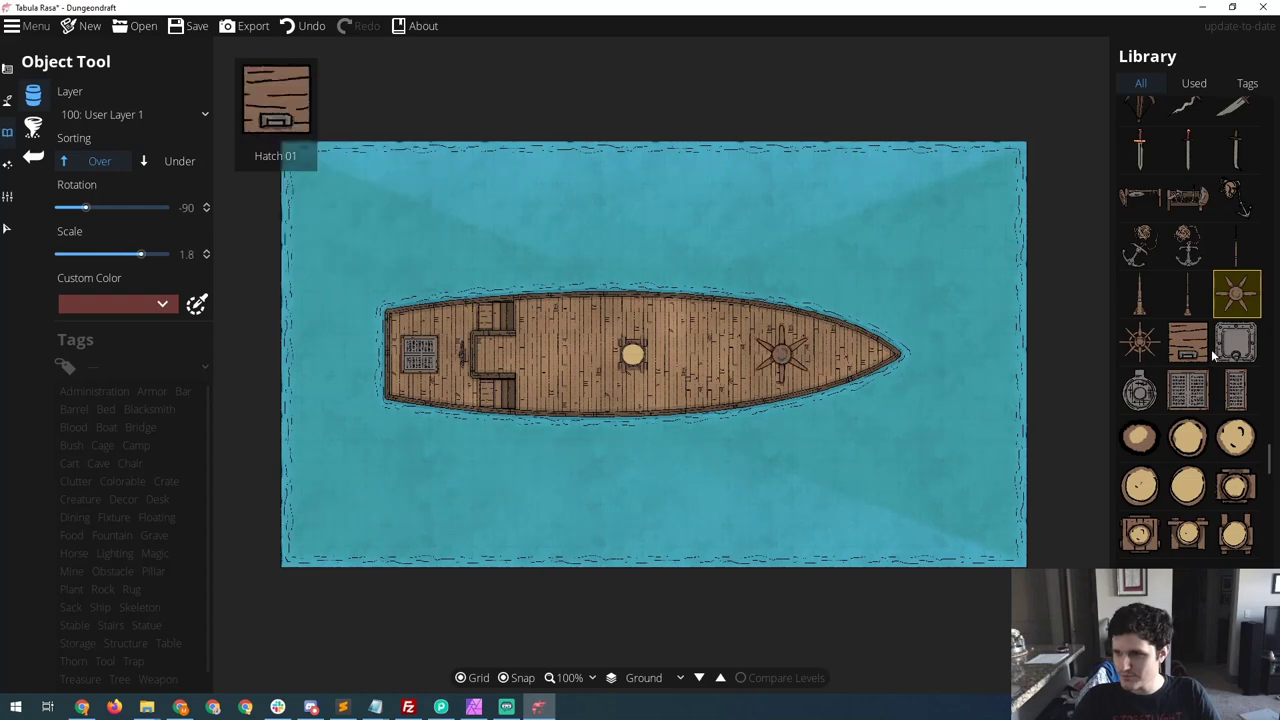
- Tuck an anchor beneath the capstan with Sorting Under, rotation 45 and scale 2
mouse_move(1193, 250)
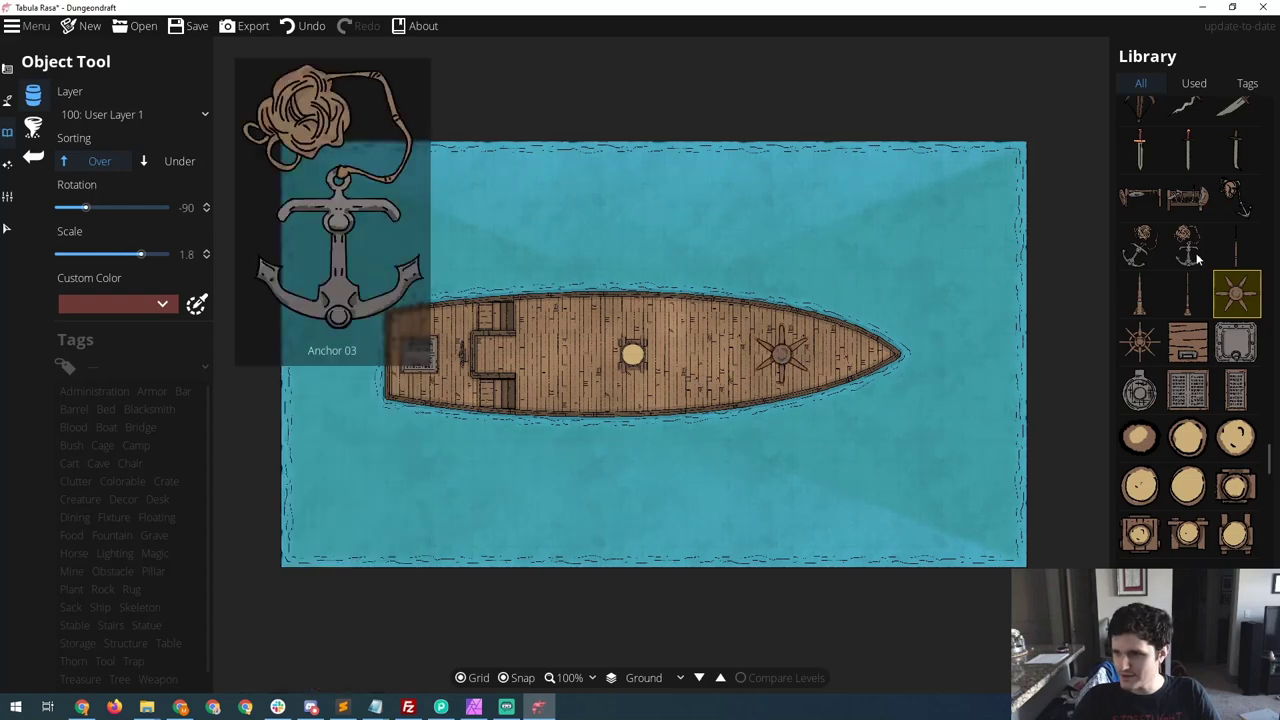
left_click(1141, 245)
scroll(774, 370, "up", 8)
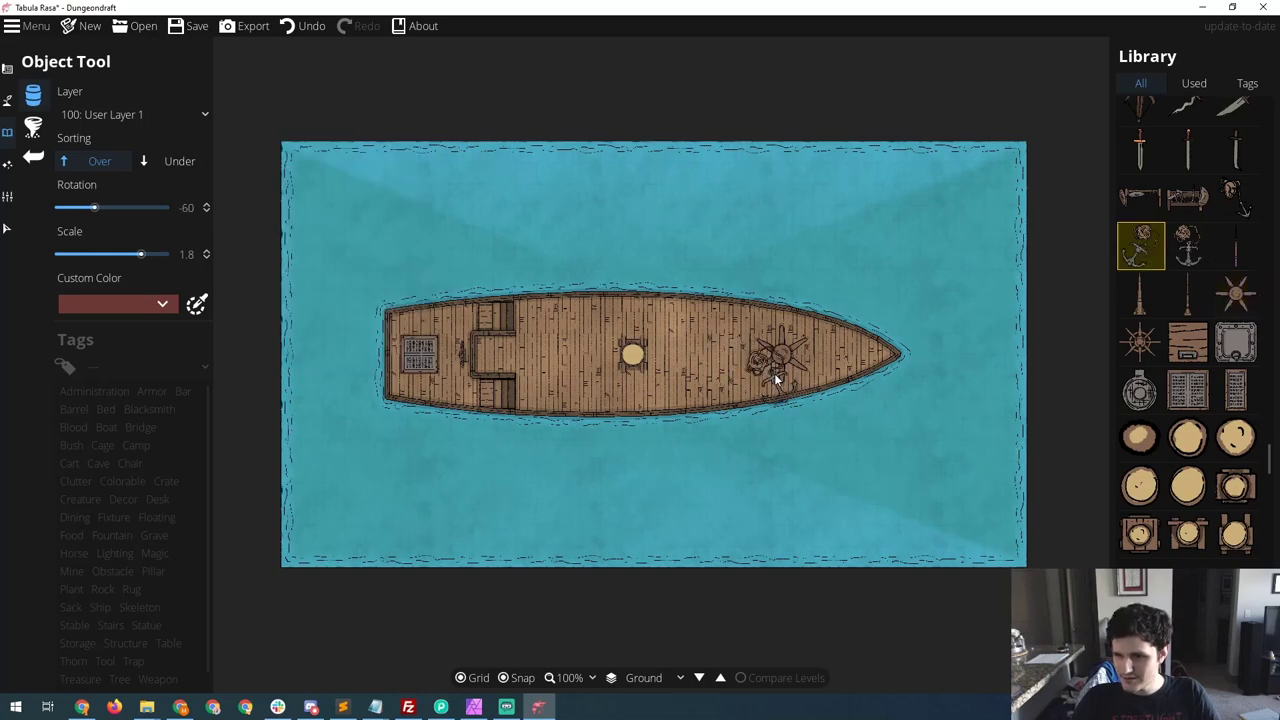
scroll(770, 372, "up", 1)
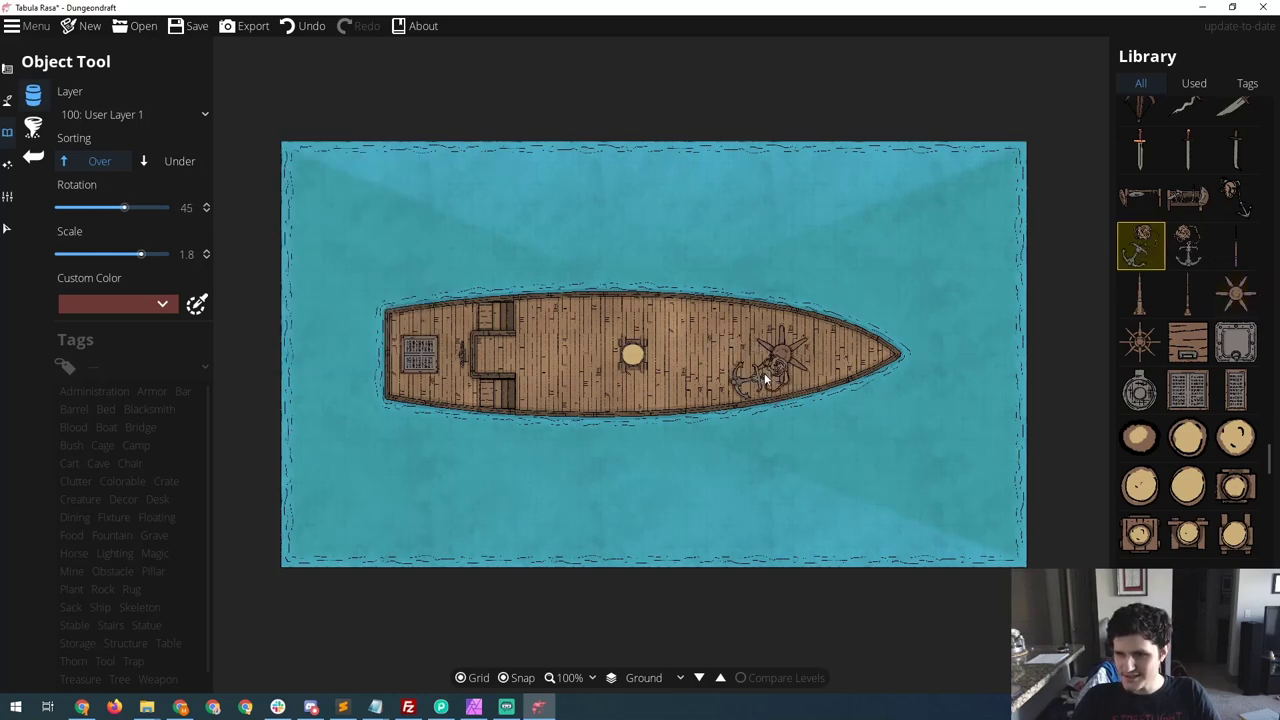
left_click(180, 162)
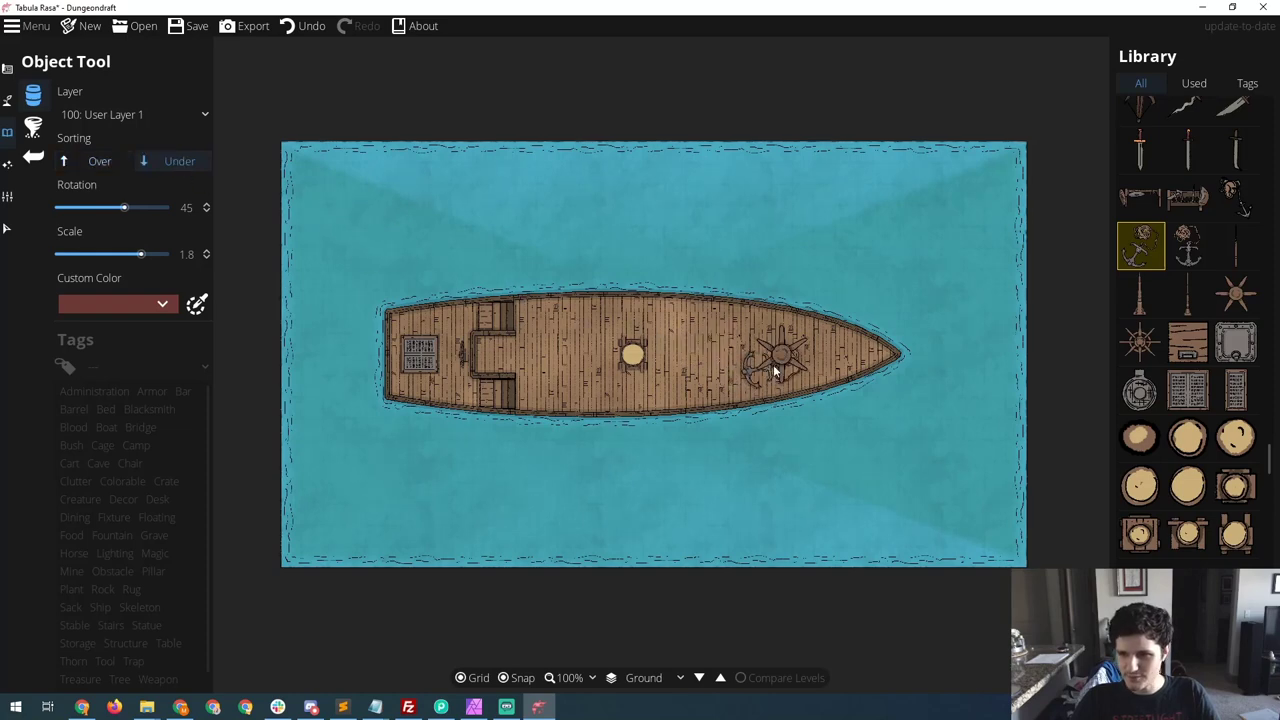
scroll(773, 364, "down", 3)
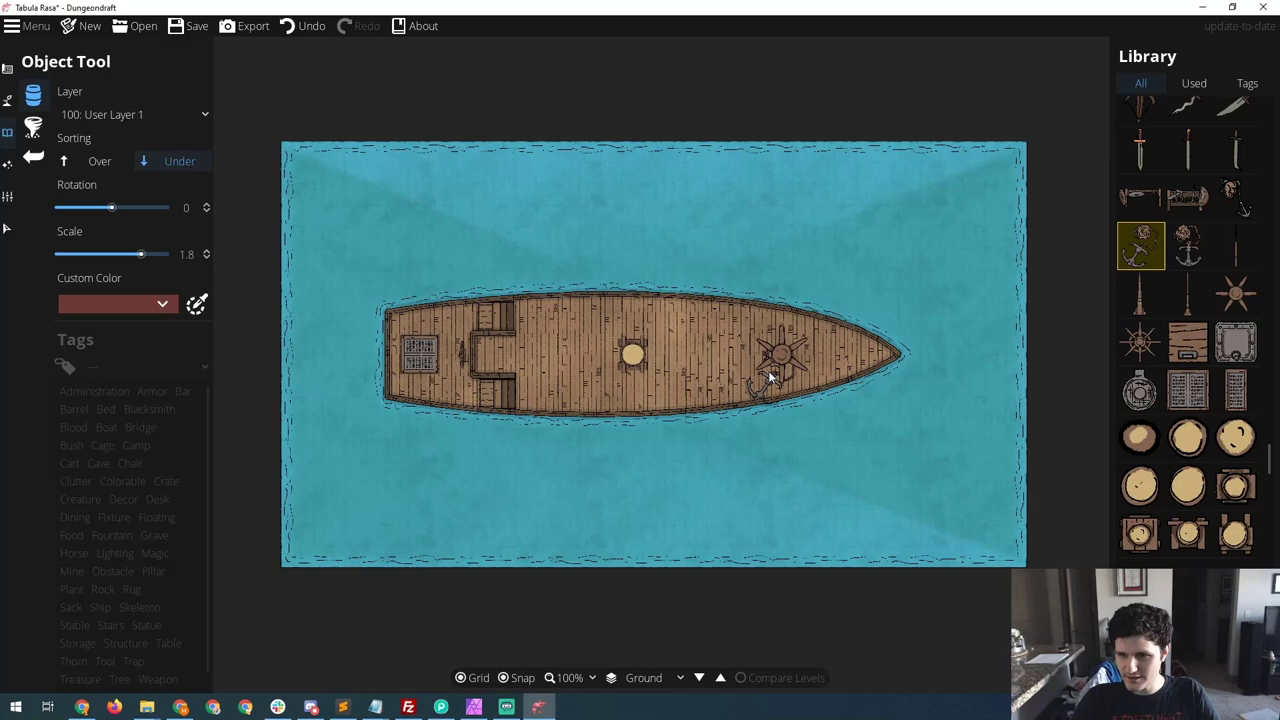
scroll(768, 370, "up", 3)
scroll(763, 367, "up", 2)
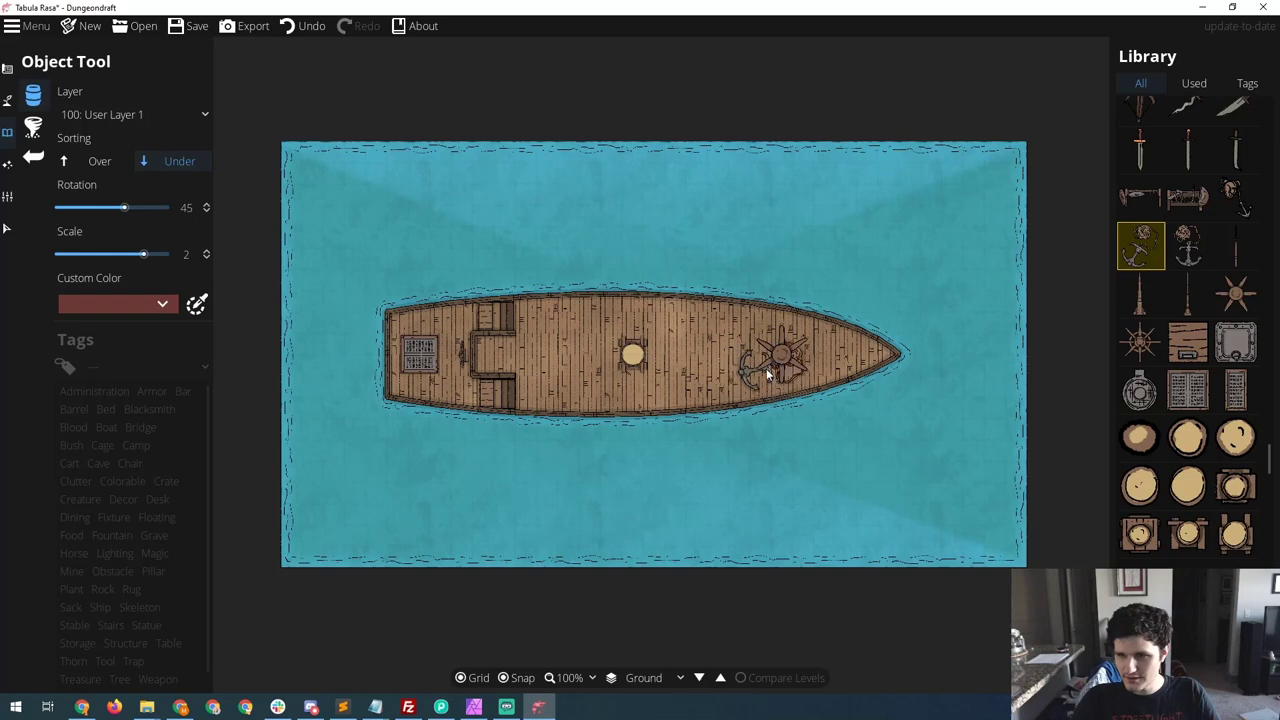
left_click(762, 368)
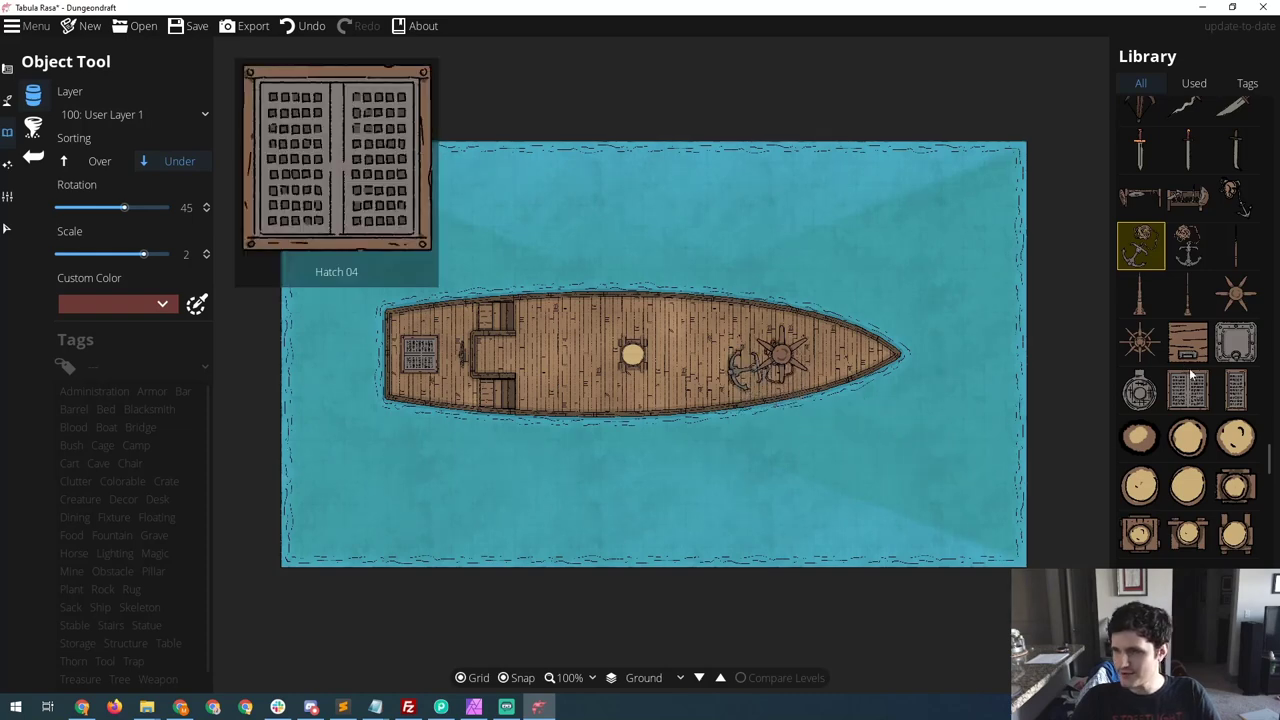
scroll(1193, 376, "up", 1)
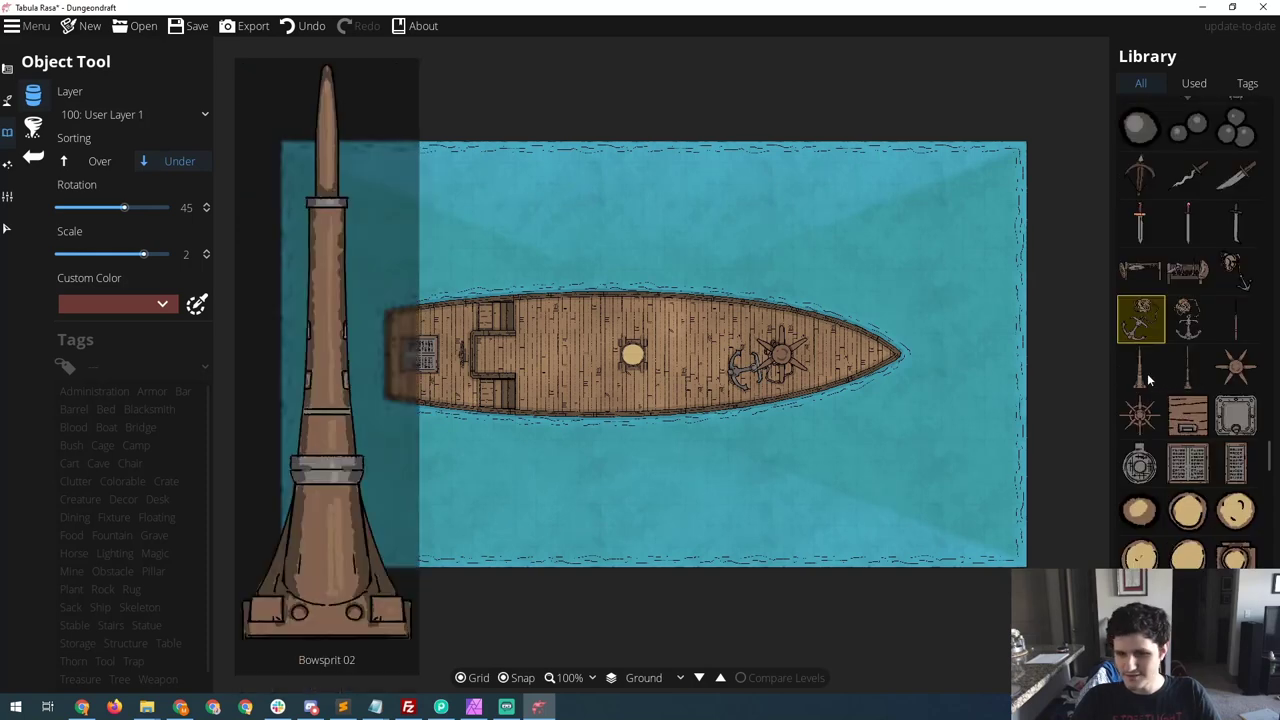
- Place the bowsprit on the Above Walls layer at rotation 90, scale 0.8, jutting from the bow
left_click(1148, 378)
scroll(942, 331, "up", 2)
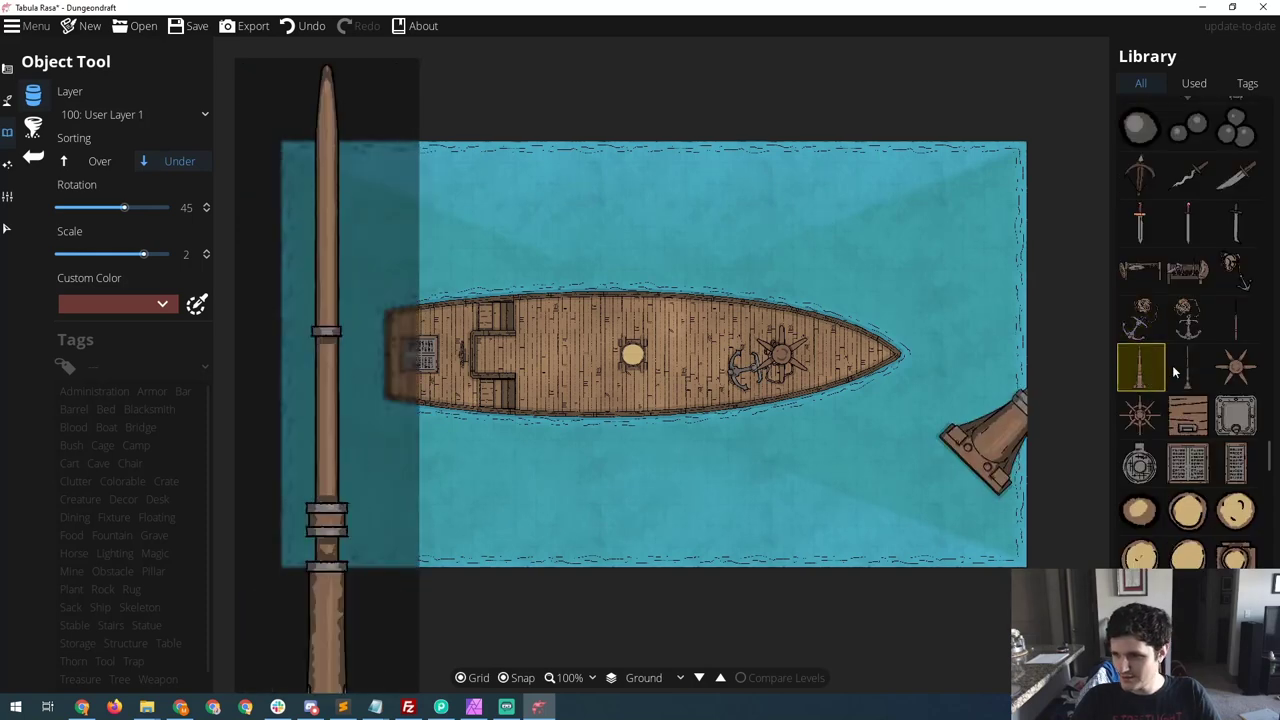
scroll(942, 331, "up", 1)
scroll(942, 331, "down", 9, "ctrl")
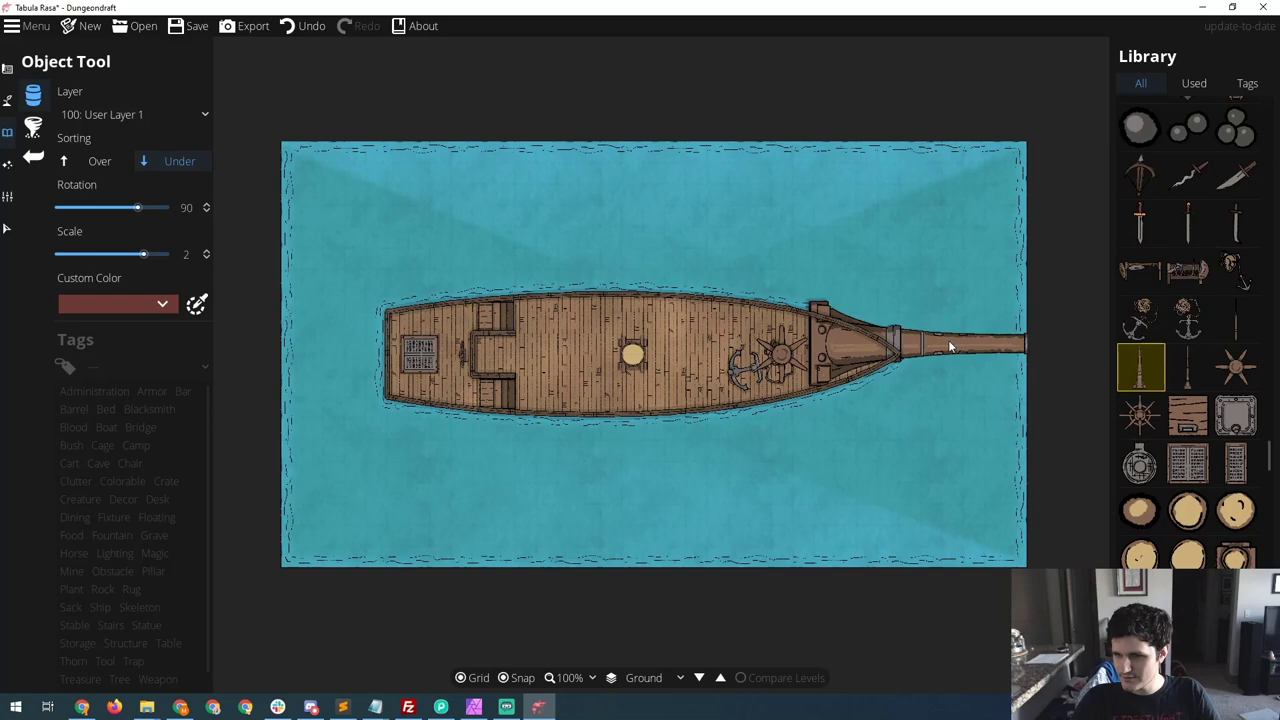
scroll(938, 345, "down", 2, "ctrl")
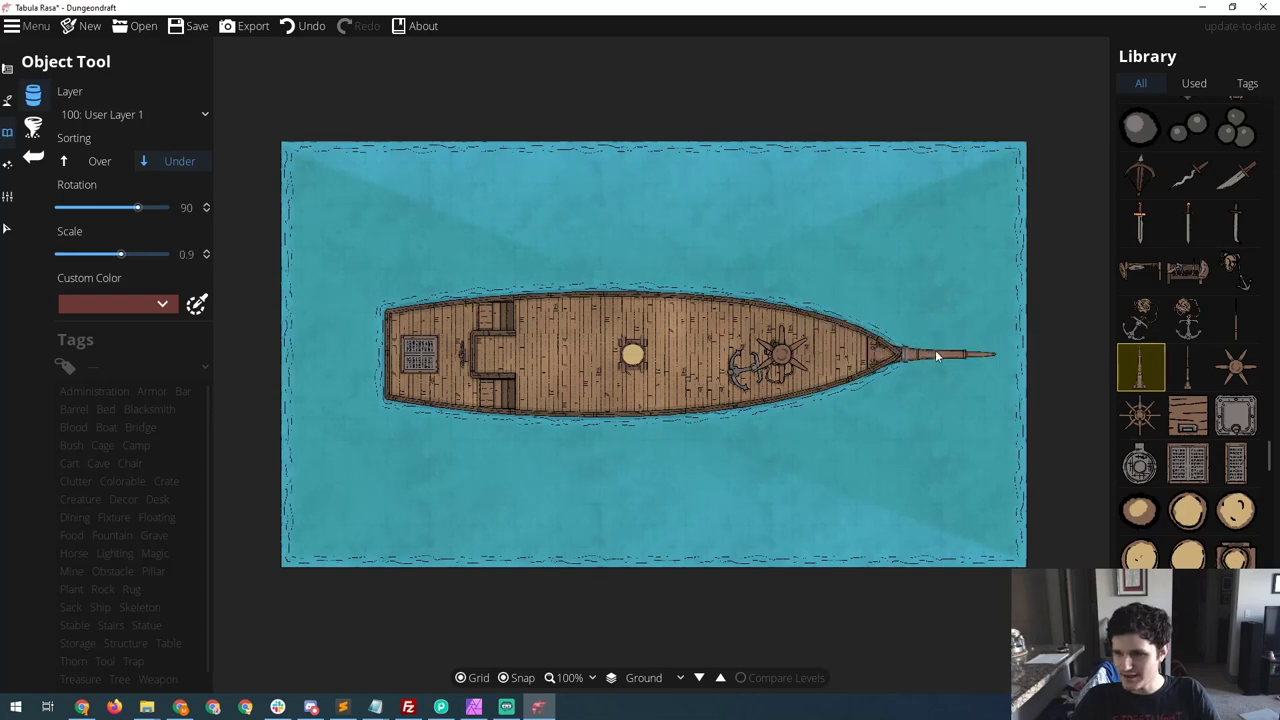
left_click(177, 116)
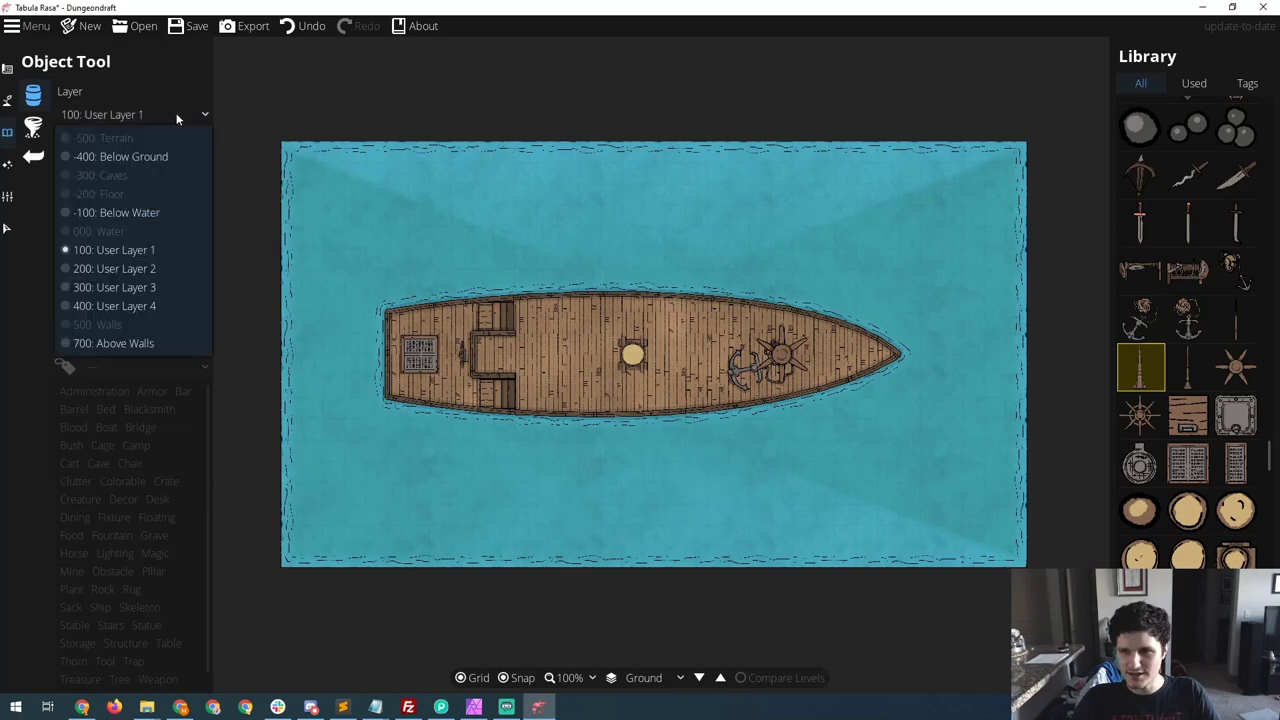
left_click(135, 344)
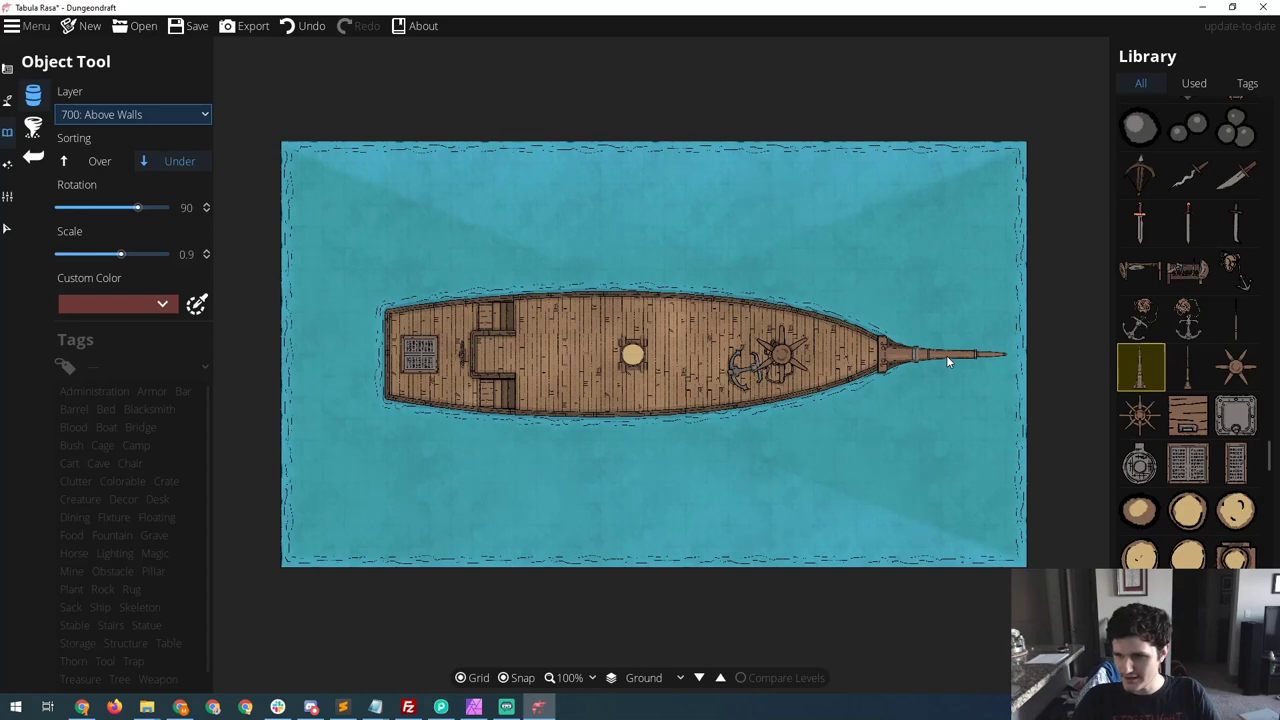
scroll(946, 355, "down", 1)
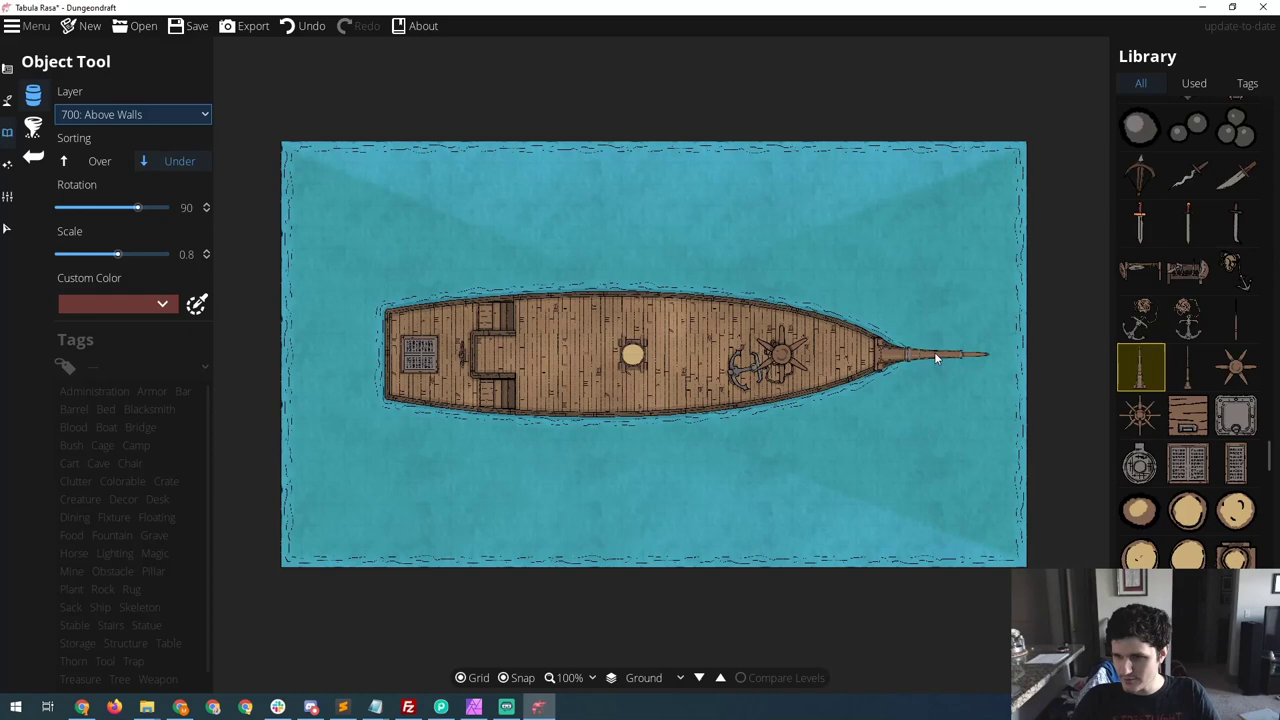
left_click(934, 352)
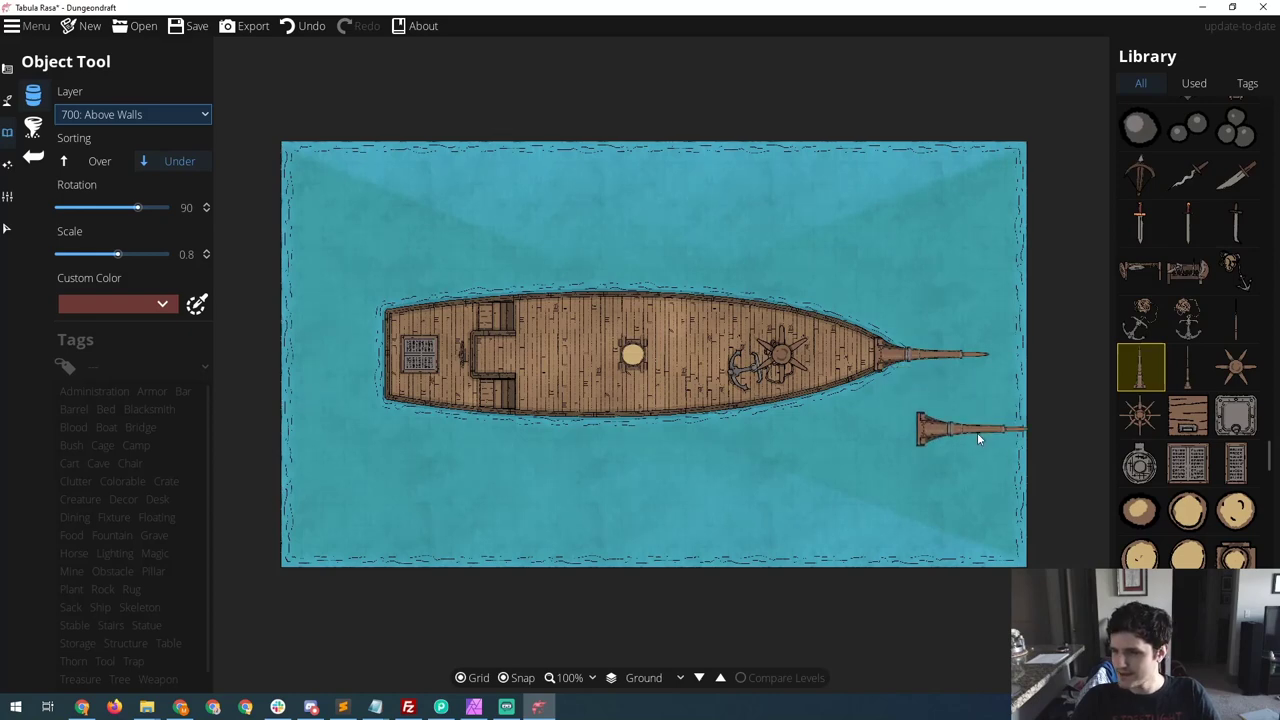
mouse_move(1226, 357)
scroll(1224, 357, "up", 6)
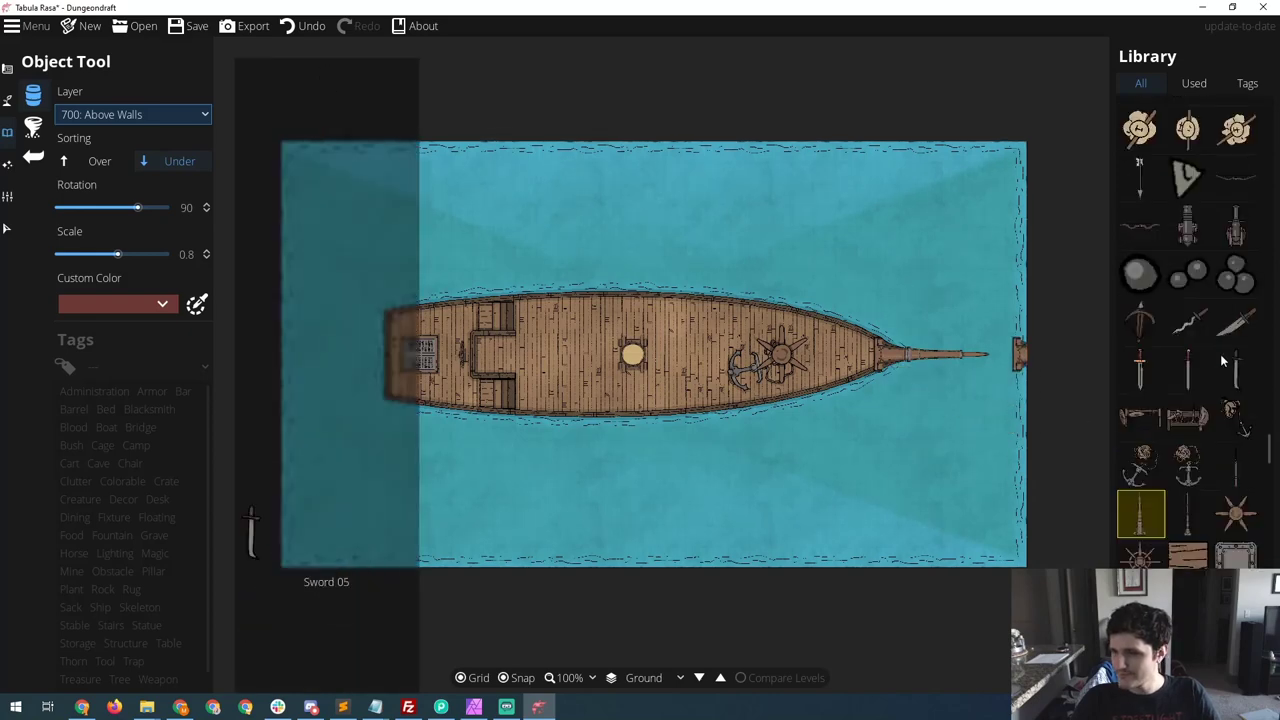
- Choose Cannon 01 on layer 100: User Layer 1 and adjust its scale and rotation
left_click(1196, 366)
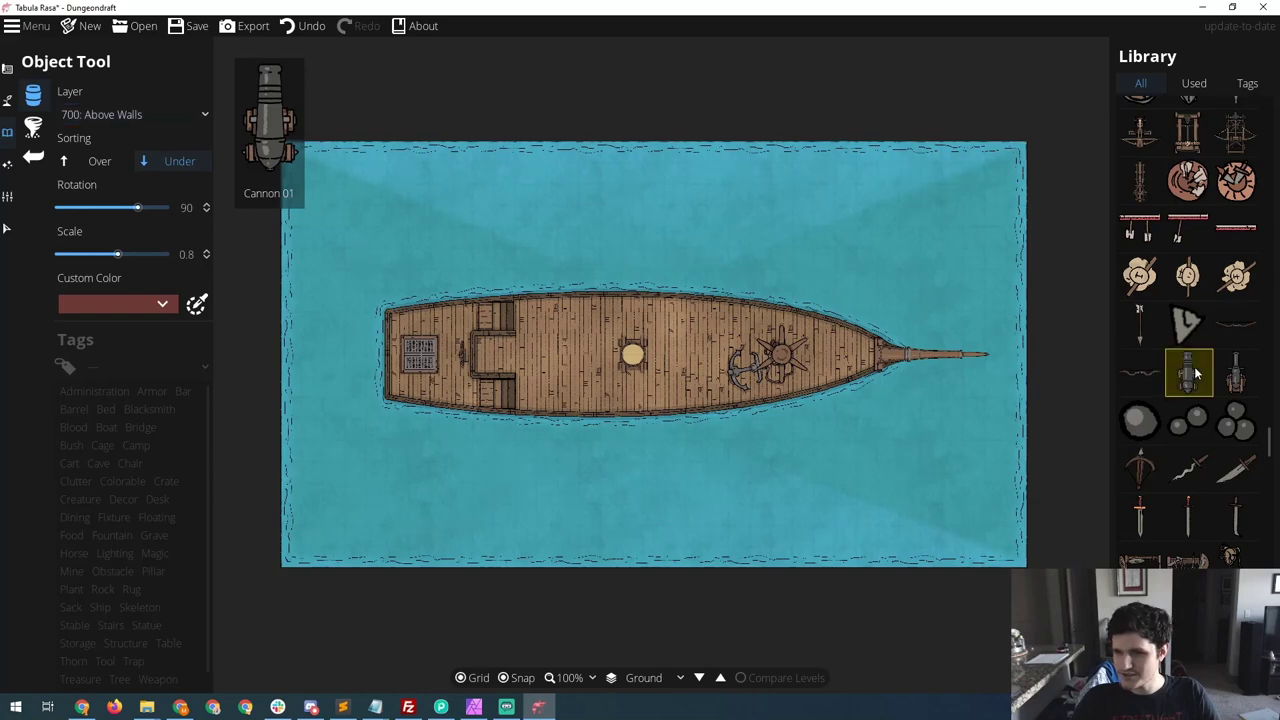
scroll(686, 314, "down", 7)
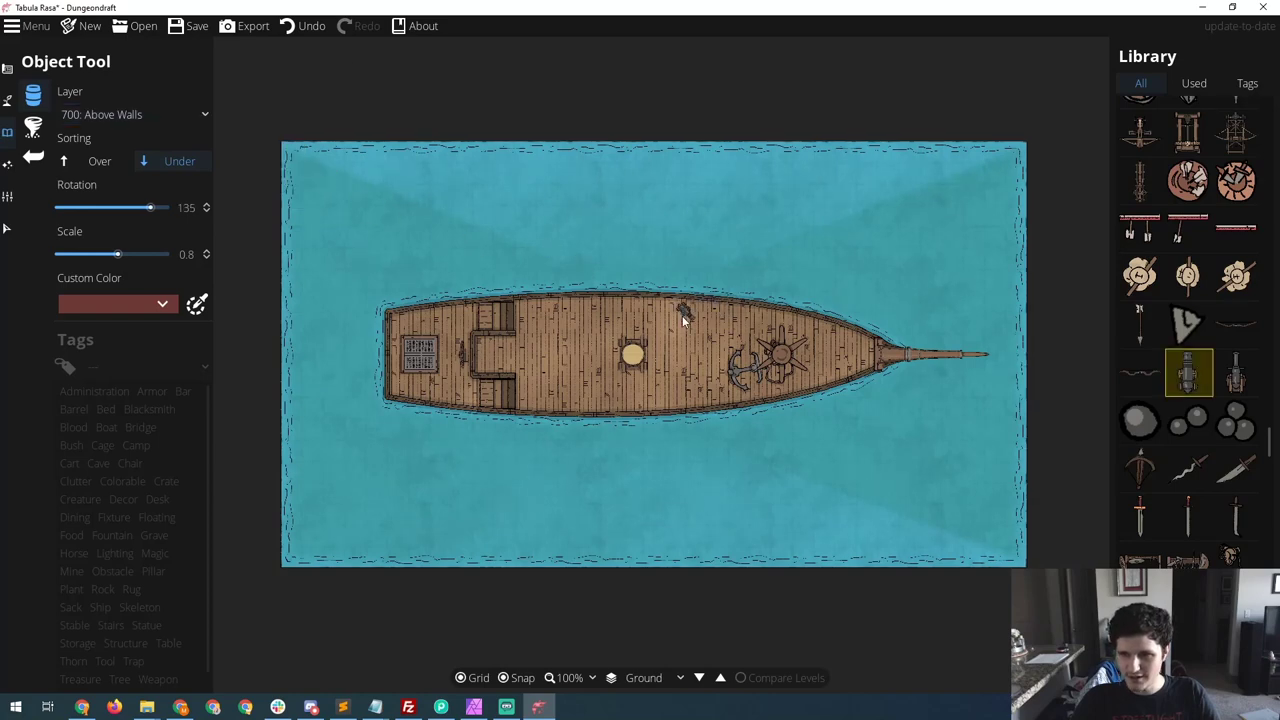
scroll(684, 320, "up", 1)
scroll(684, 320, "up", 7)
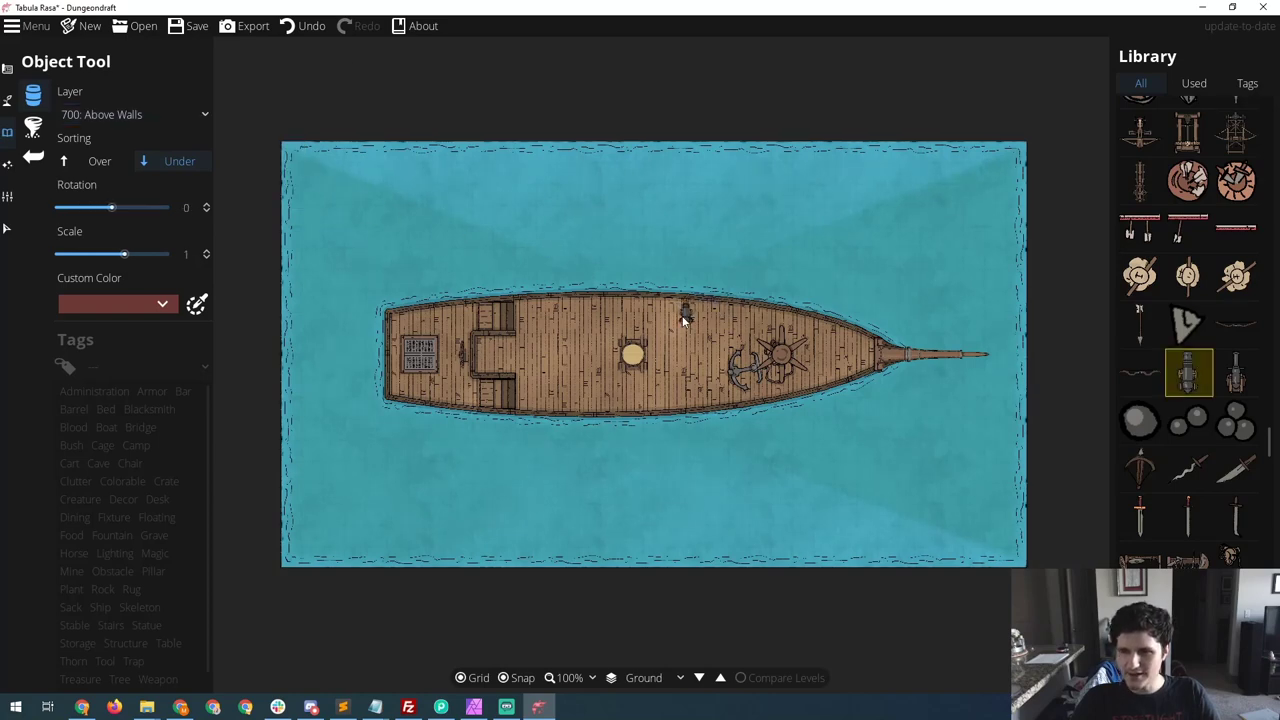
scroll(682, 315, "up", 1)
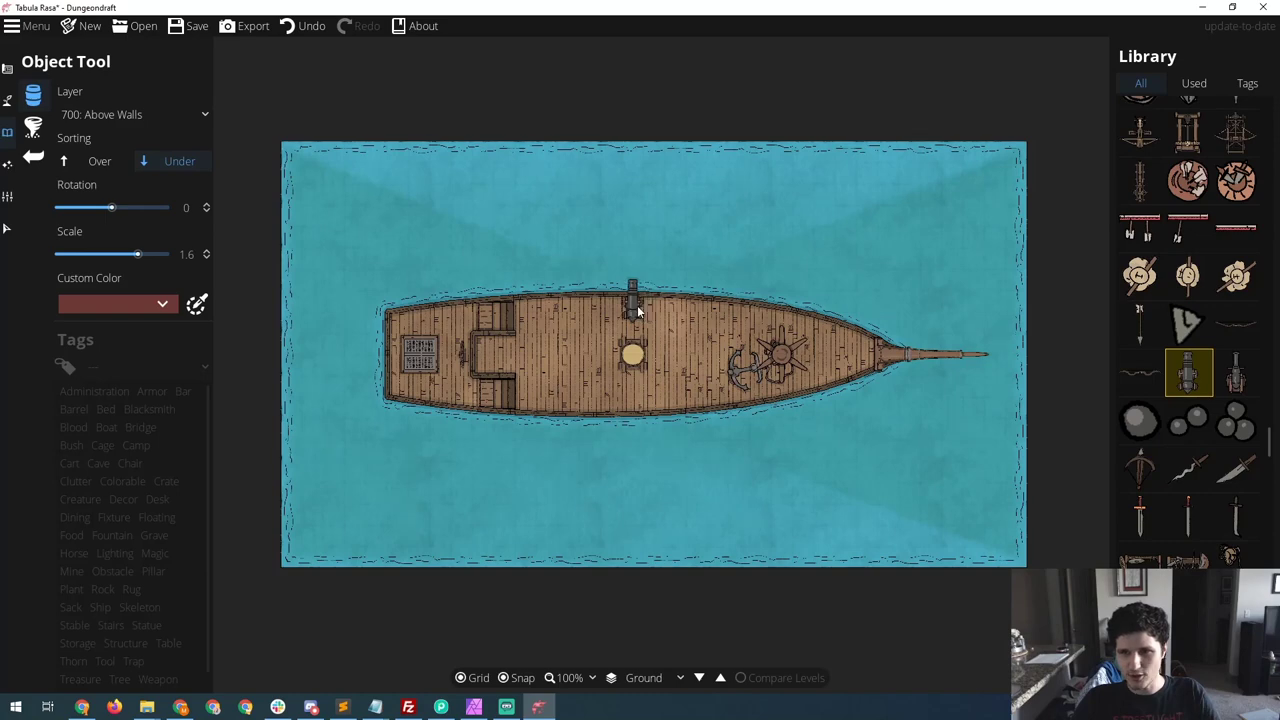
left_click(170, 118)
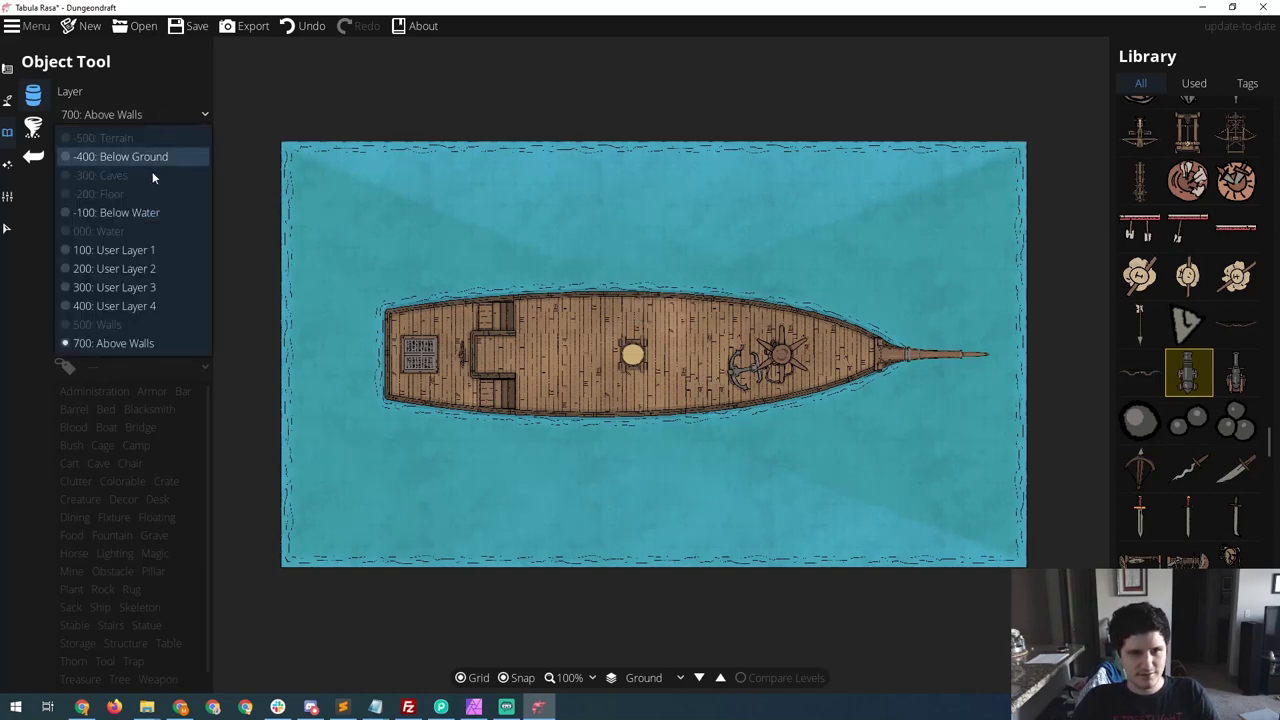
left_click(126, 249)
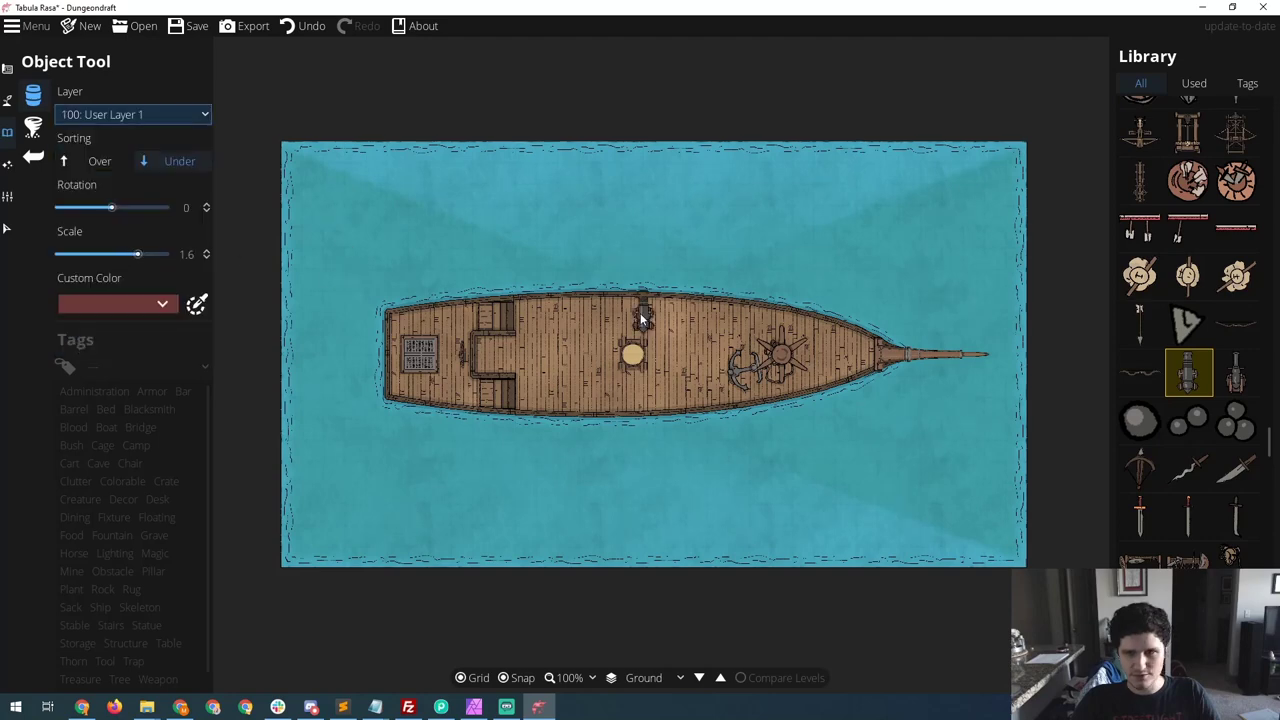
scroll(698, 319, "down", 1, "ctrl")
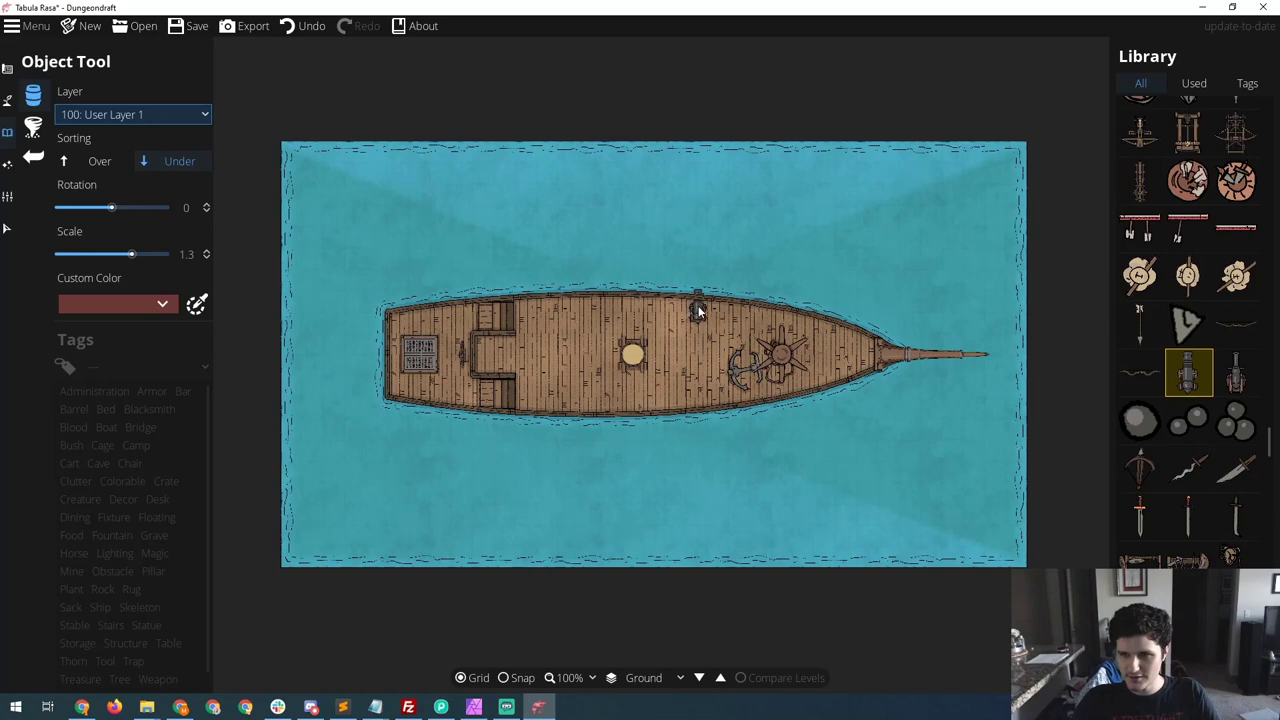
- Place two cannons along the upper rail and two flipped cannons along the lower rail
left_click(698, 305)
left_click(577, 304)
scroll(577, 386, "up", 12)
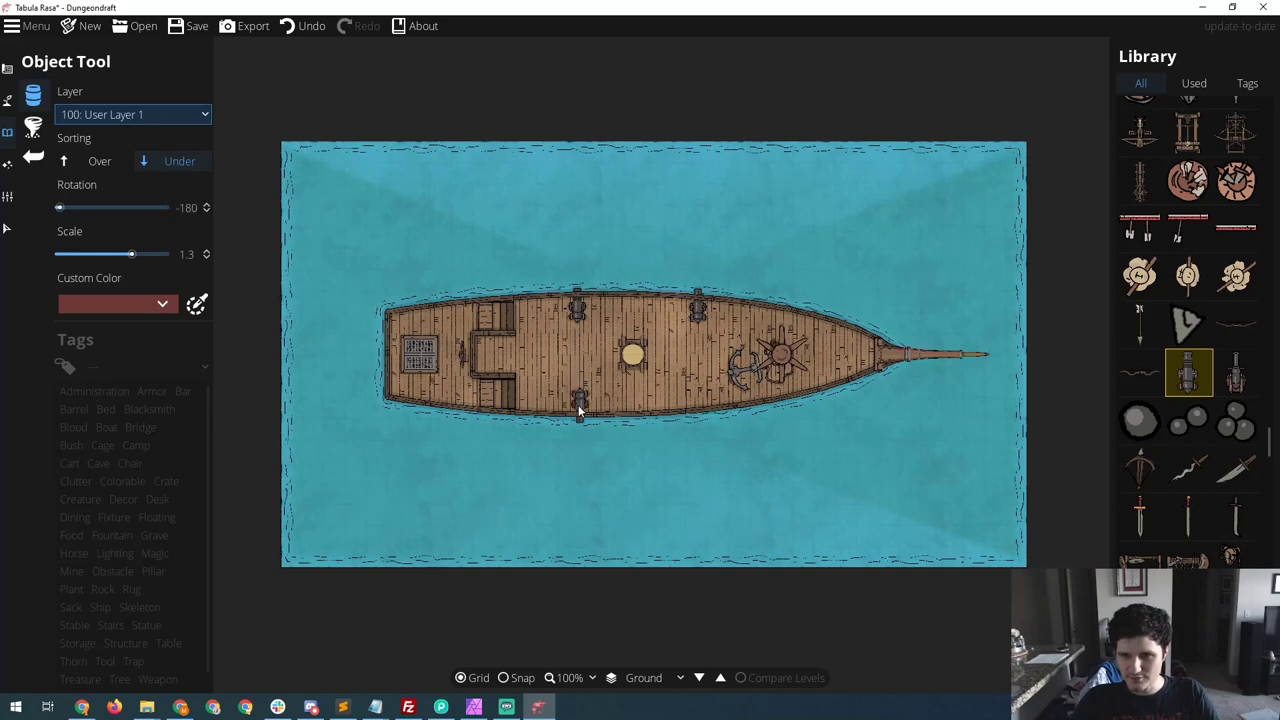
left_click(578, 408)
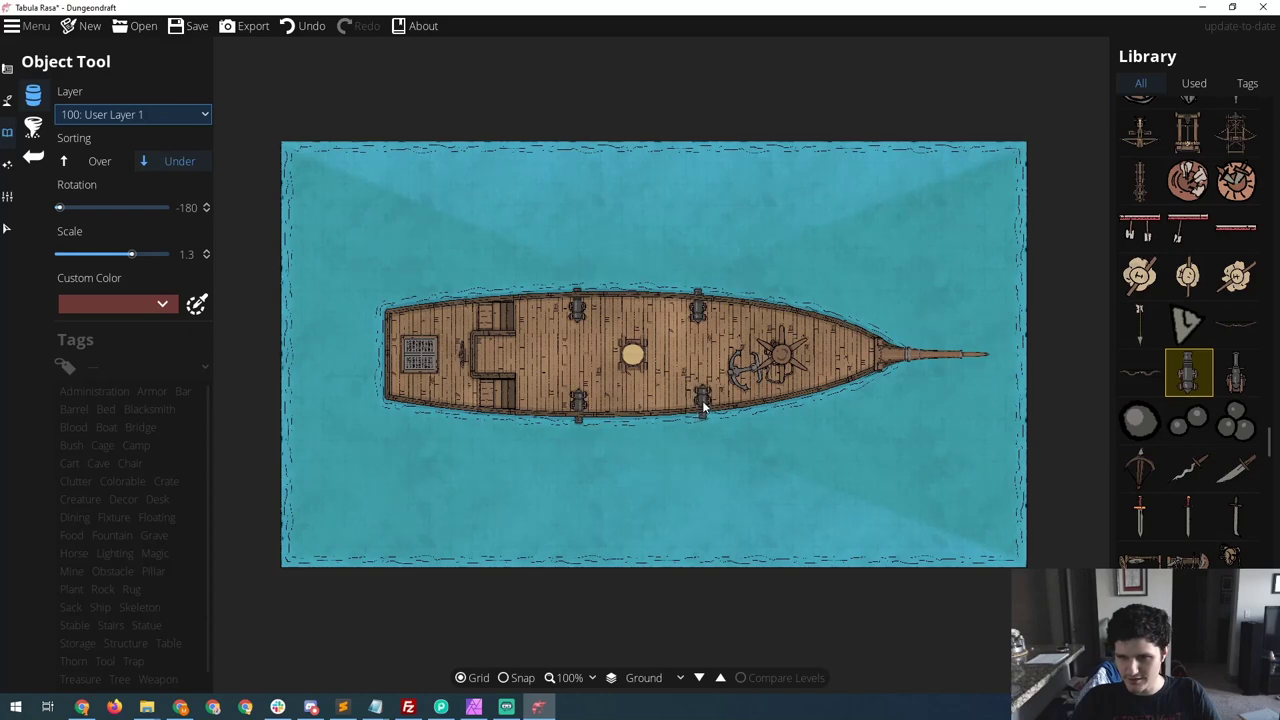
left_click(701, 400)
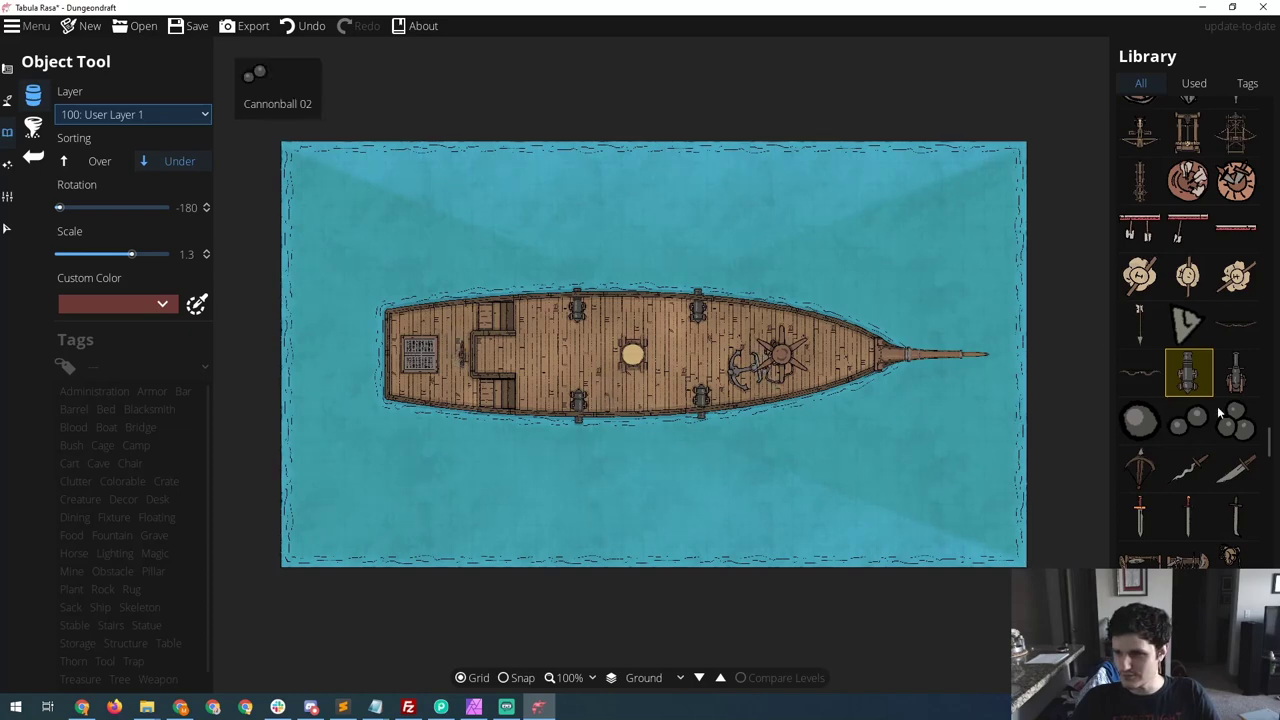
- Browse Library objects like Ballista 02 at rotation -90, scale 2.8 without placing any
scroll(1218, 412, "up", 3)
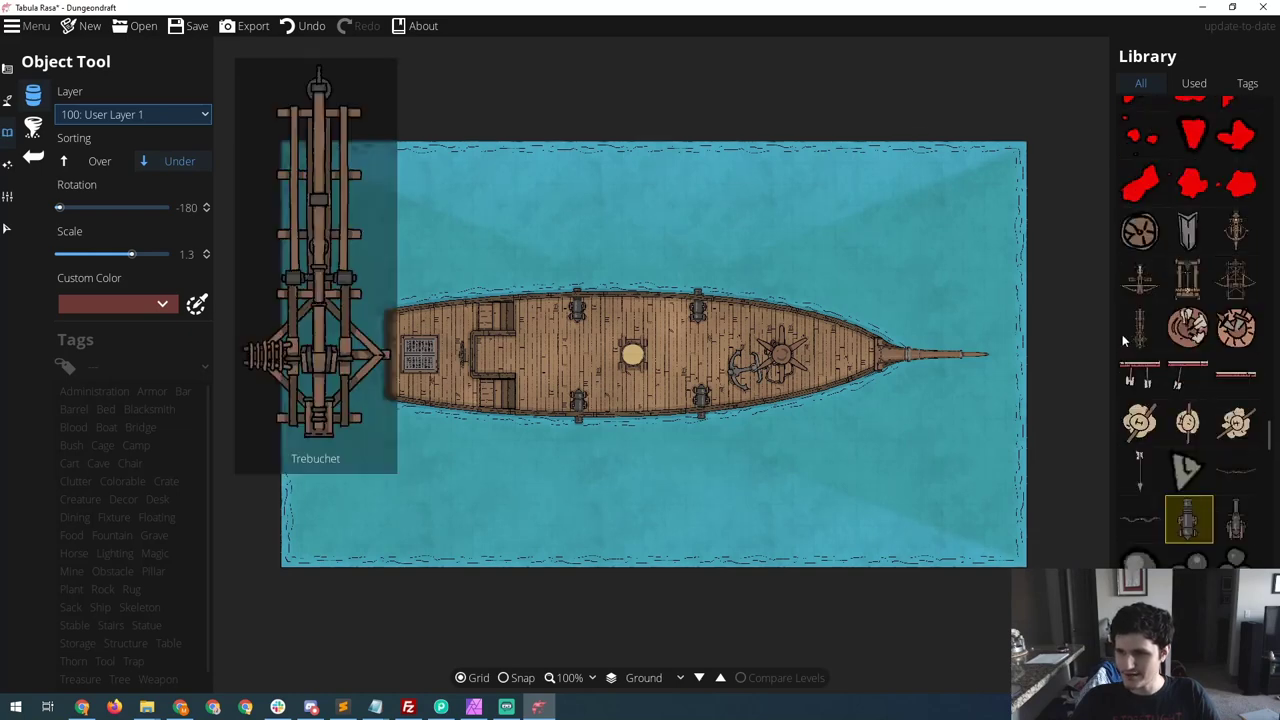
left_click(1137, 285)
scroll(795, 348, "up", 10)
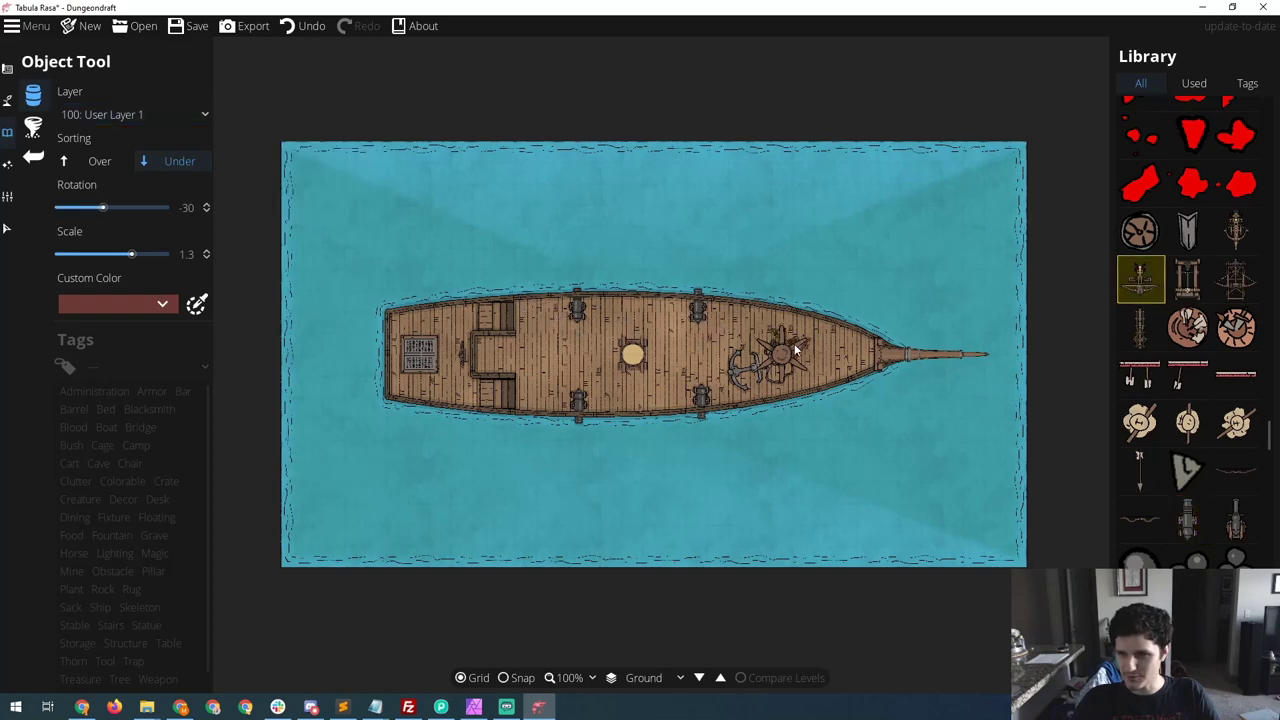
scroll(795, 348, "down", 5)
scroll(842, 357, "up", 15)
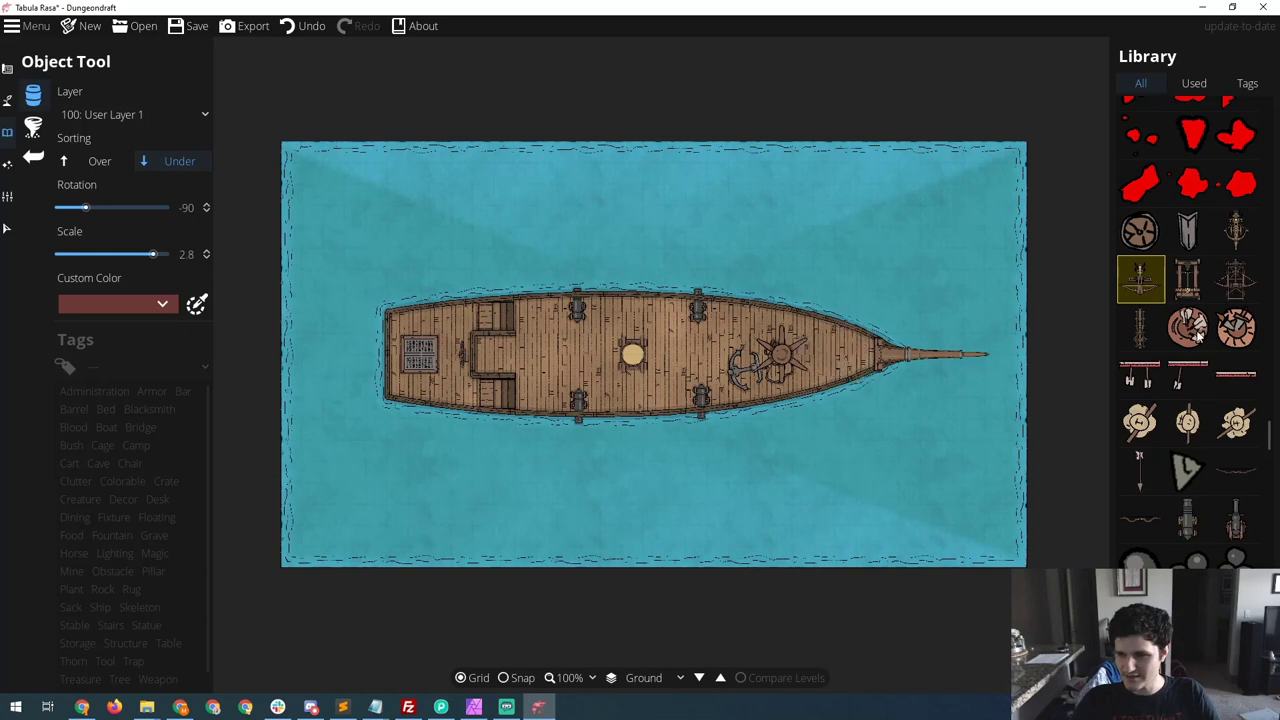
mouse_move(1198, 340)
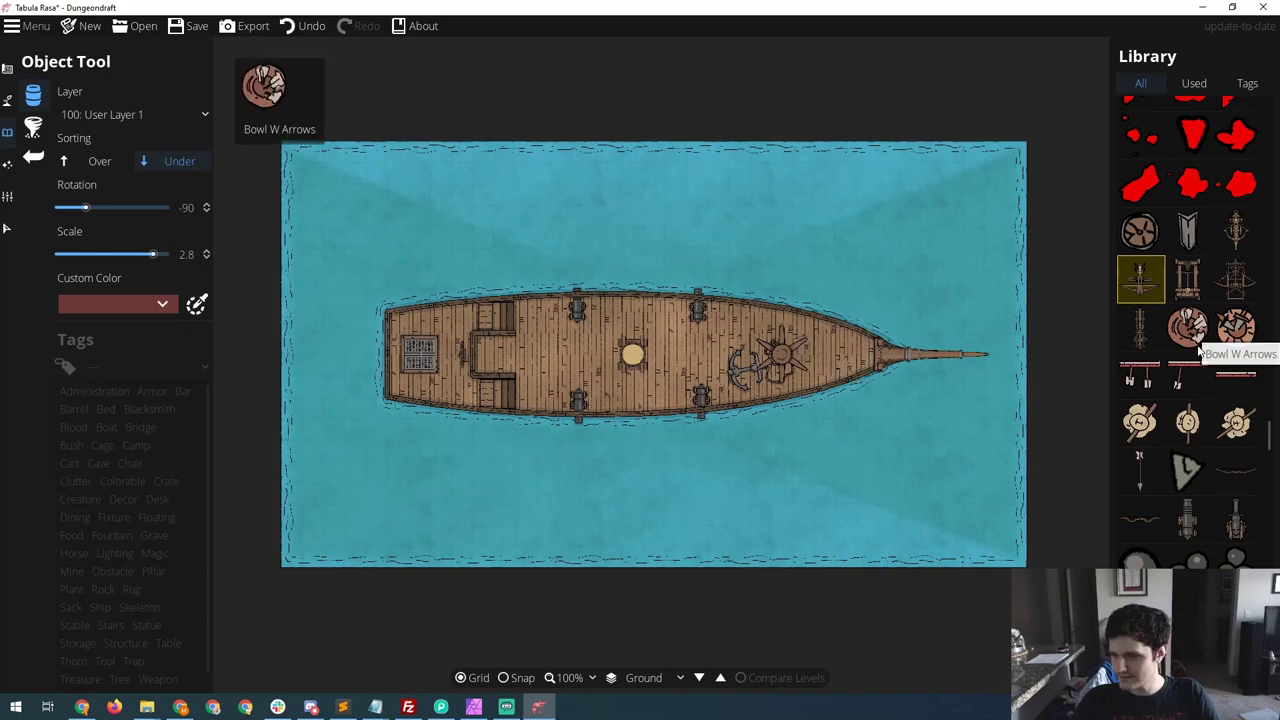
mouse_move(1198, 372)
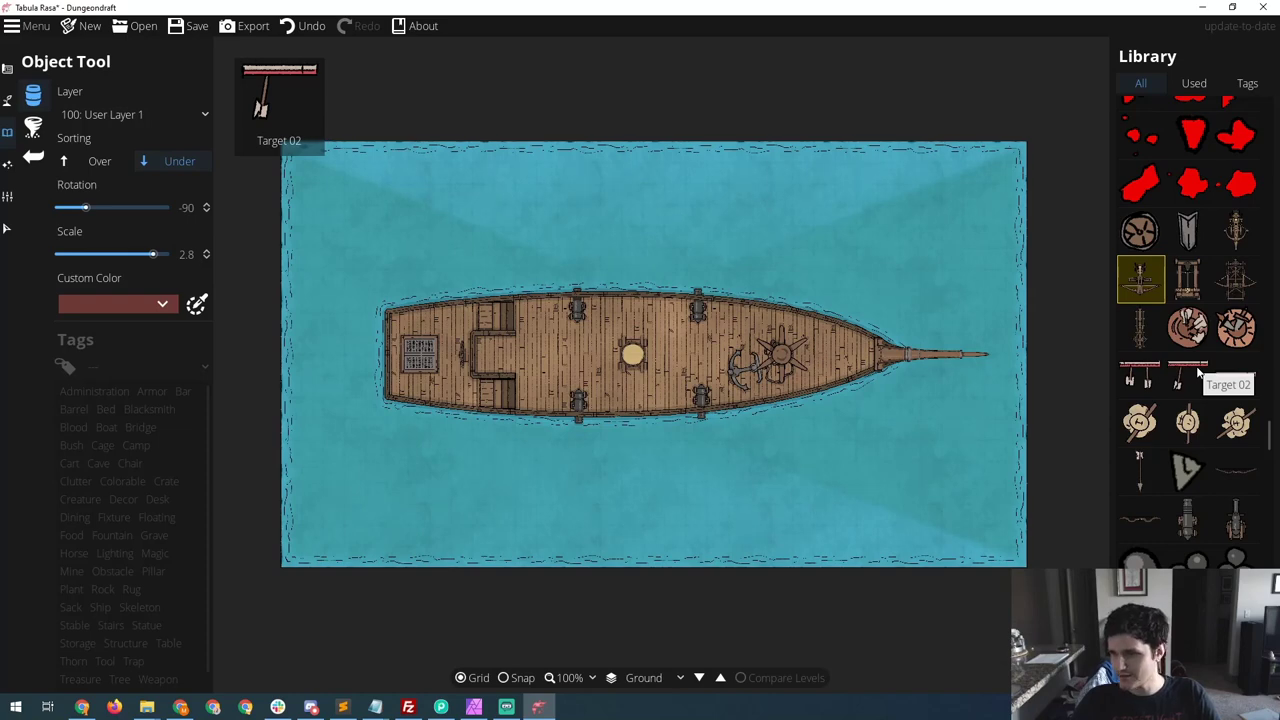
scroll(1198, 372, "down", 6)
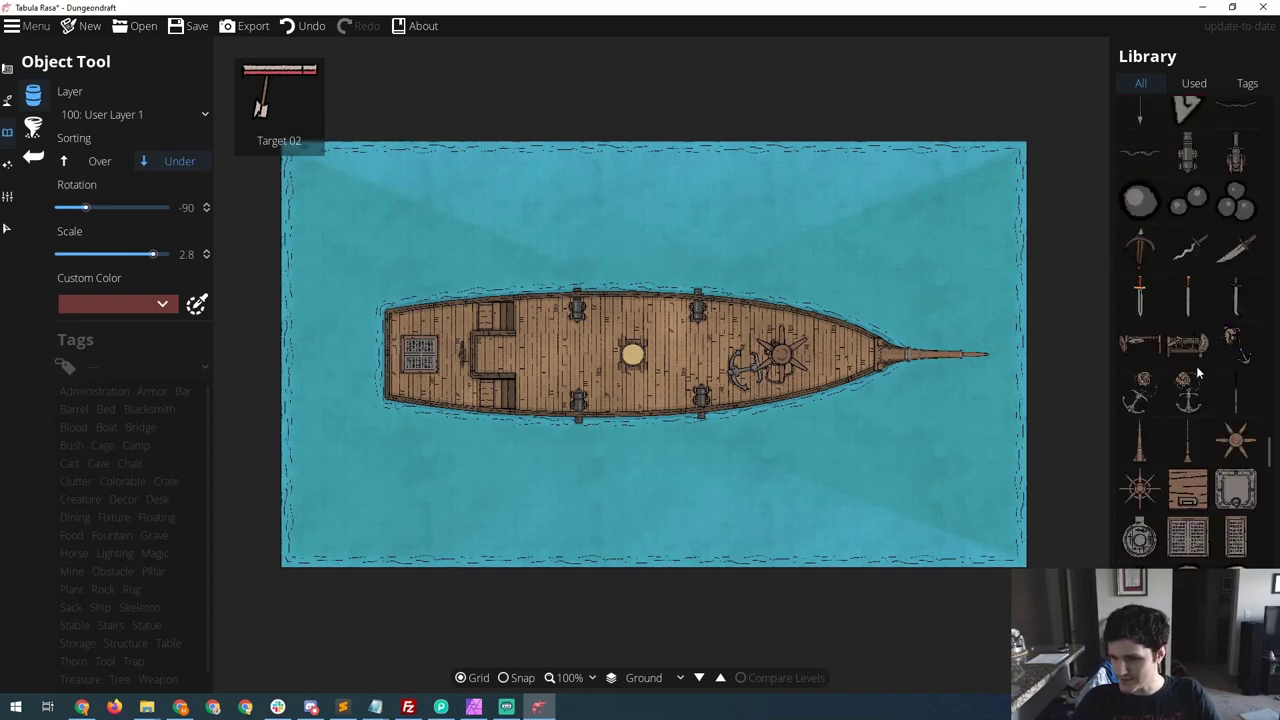
scroll(1196, 366, "down", 7)
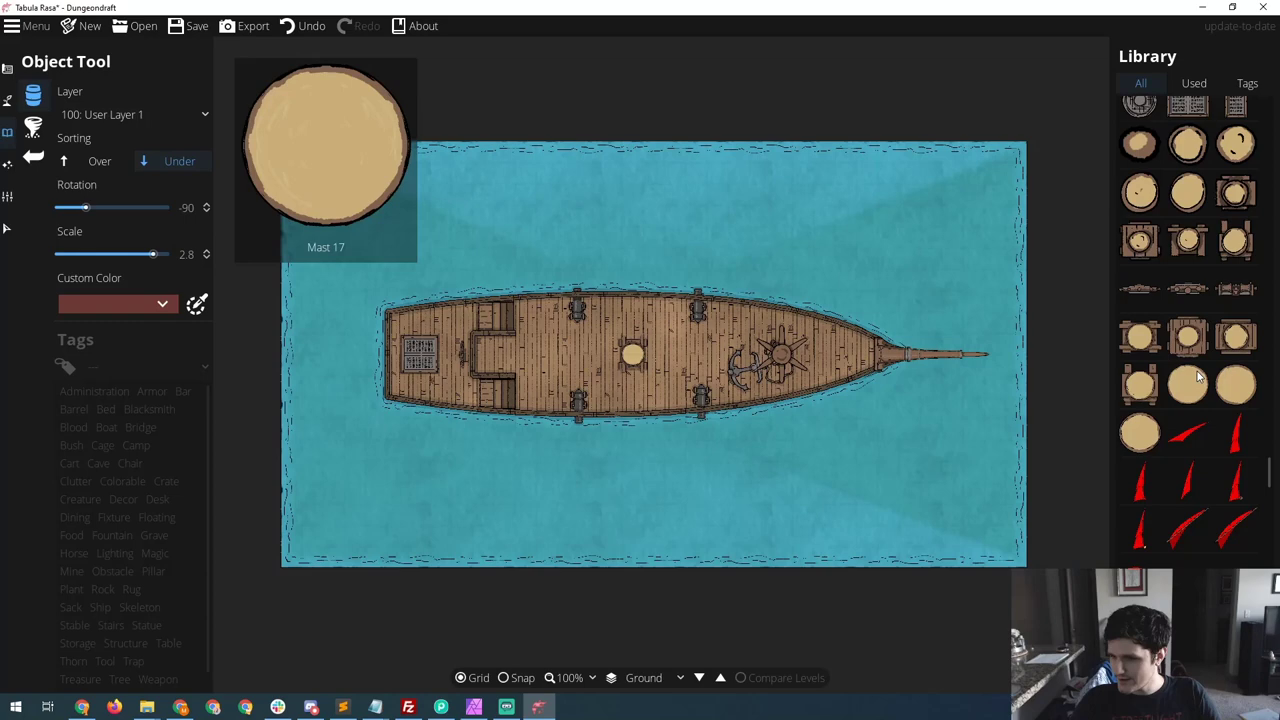
scroll(1196, 371, "down", 1)
left_click(1148, 376)
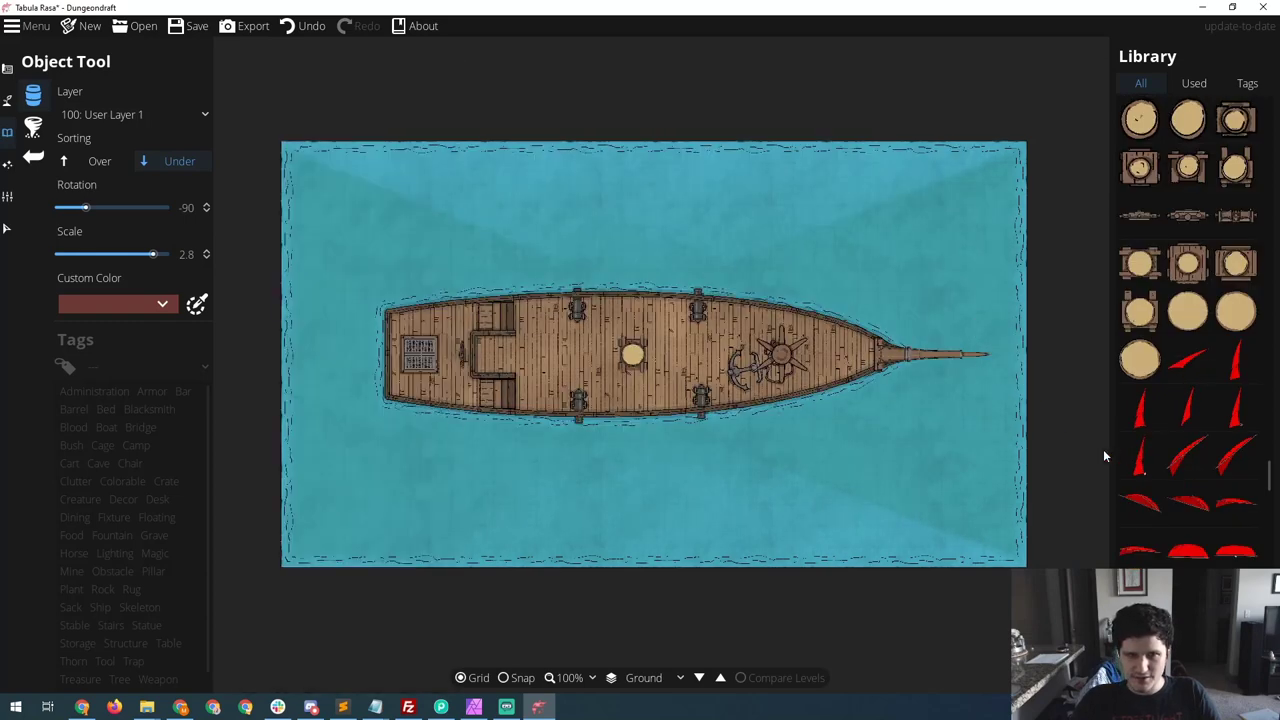
- Create a new level named Sail and switch to it
left_click(6, 197)
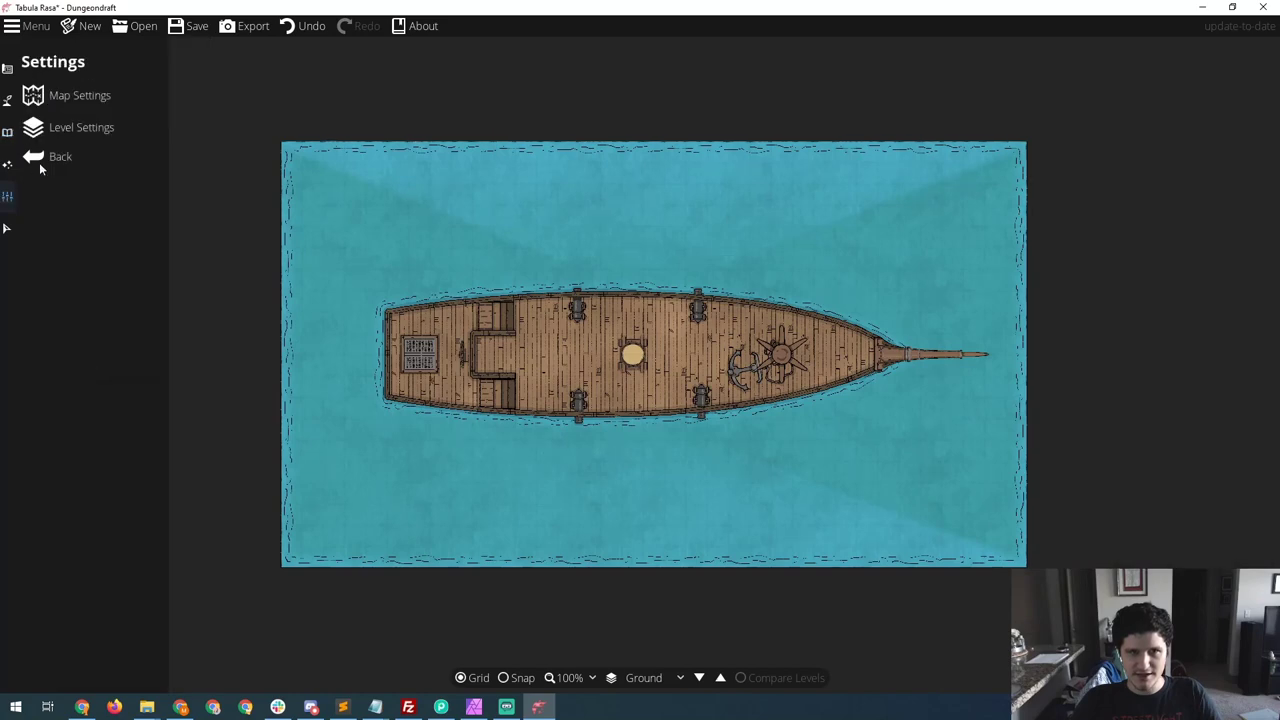
left_click(62, 126)
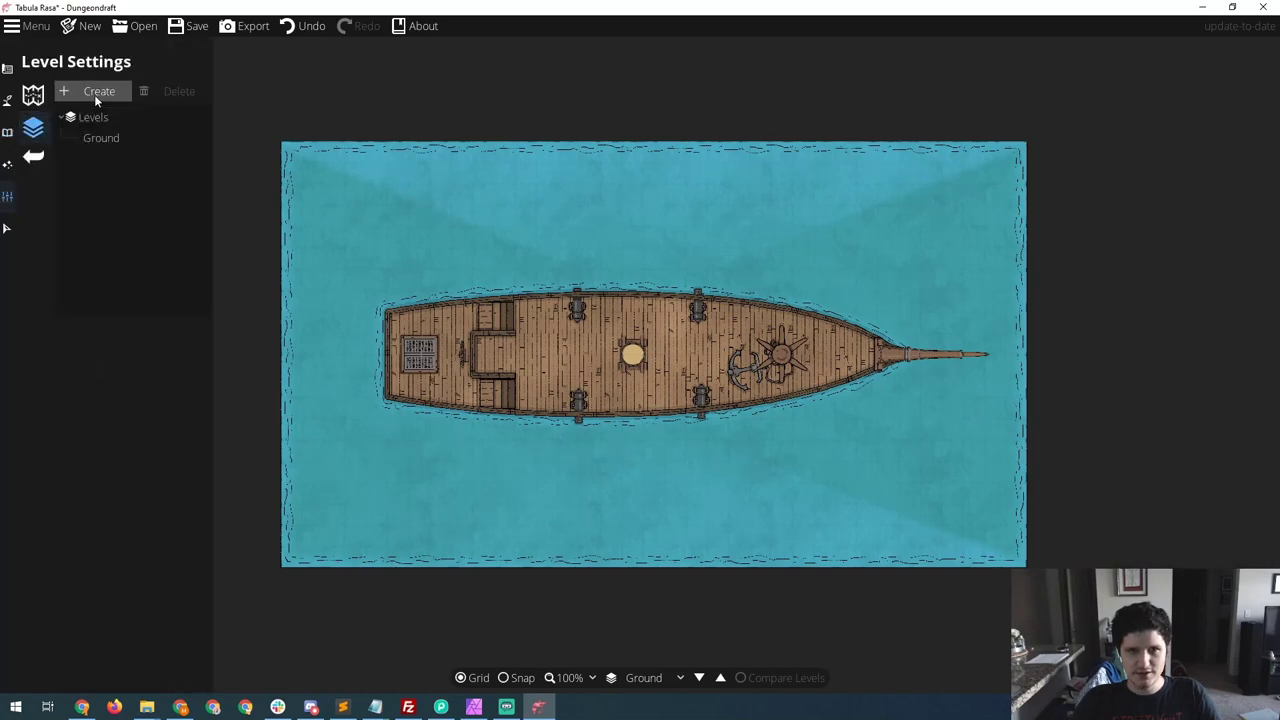
left_click(96, 96)
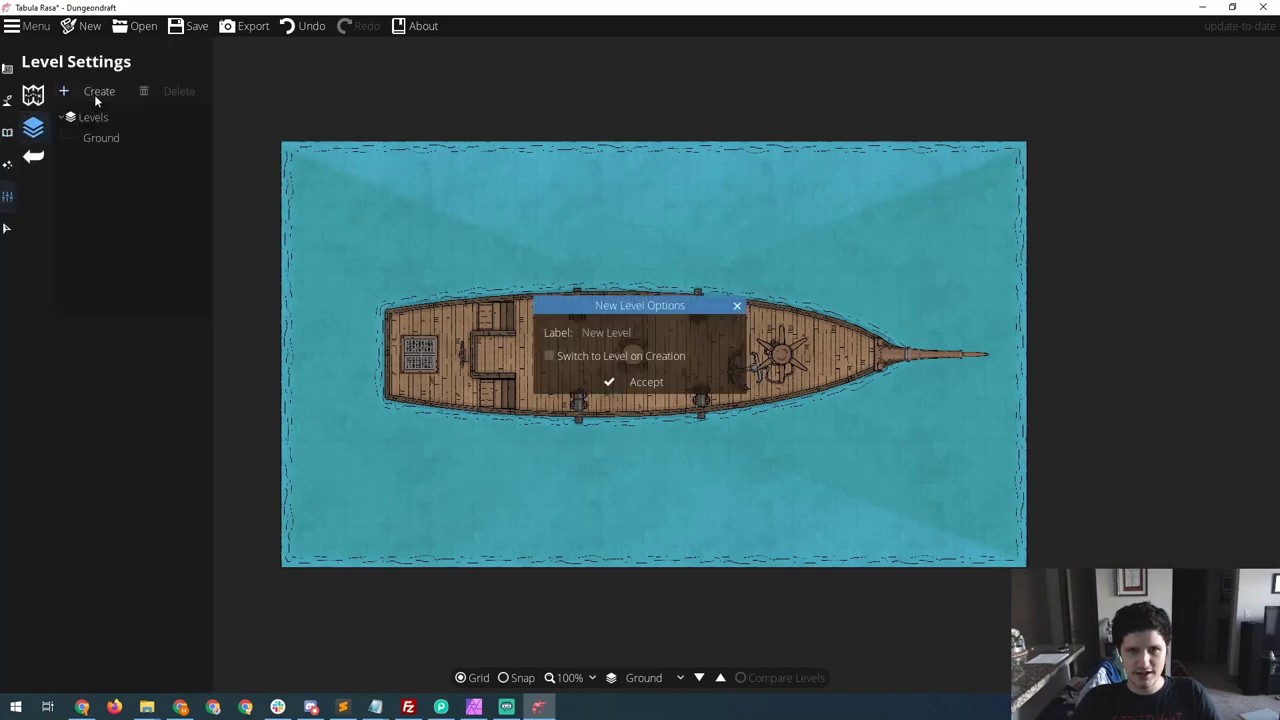
left_click(621, 357)
left_click(631, 381)
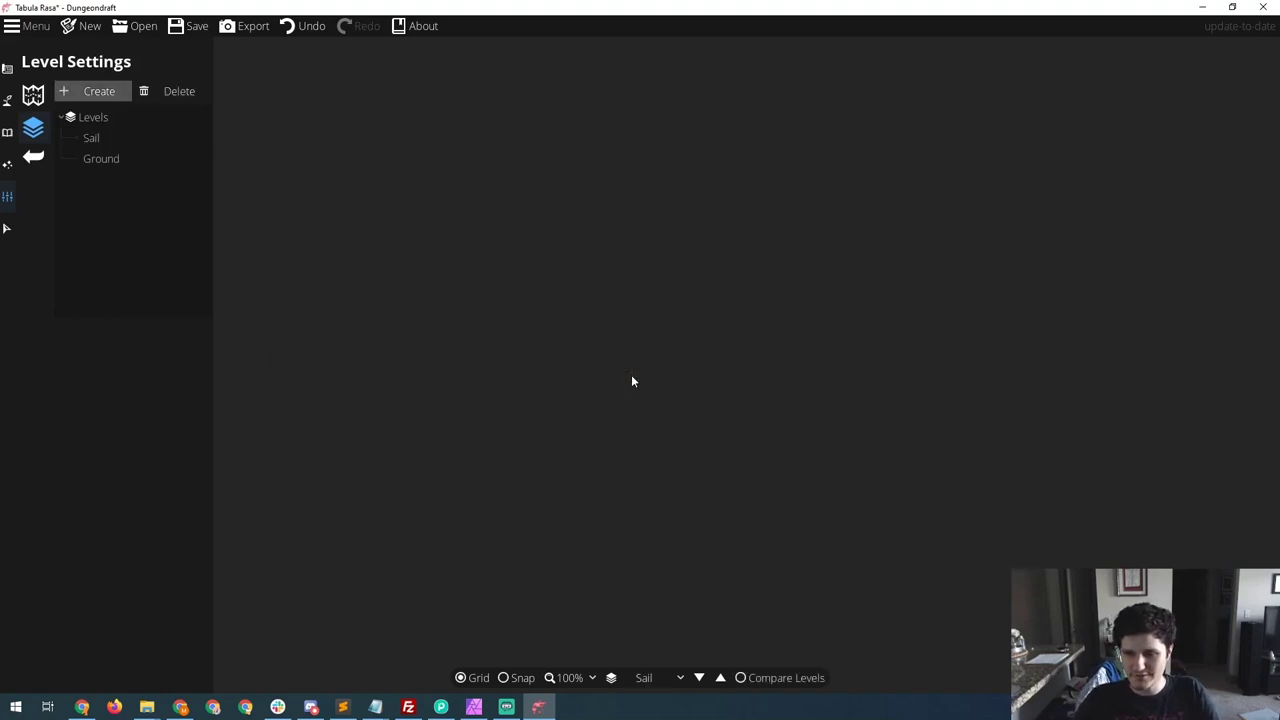
- Enable Compare Levels so the Ground ship shows beneath at 100% opacity
left_click(93, 139)
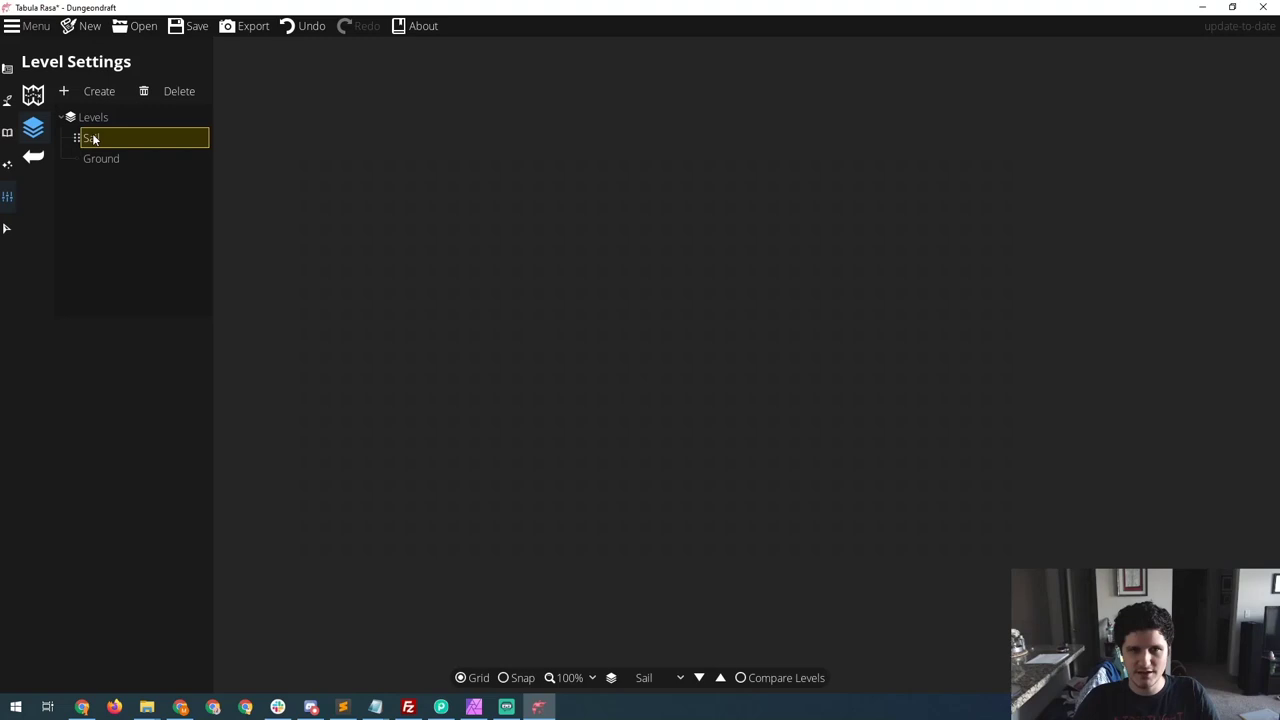
left_click(741, 678)
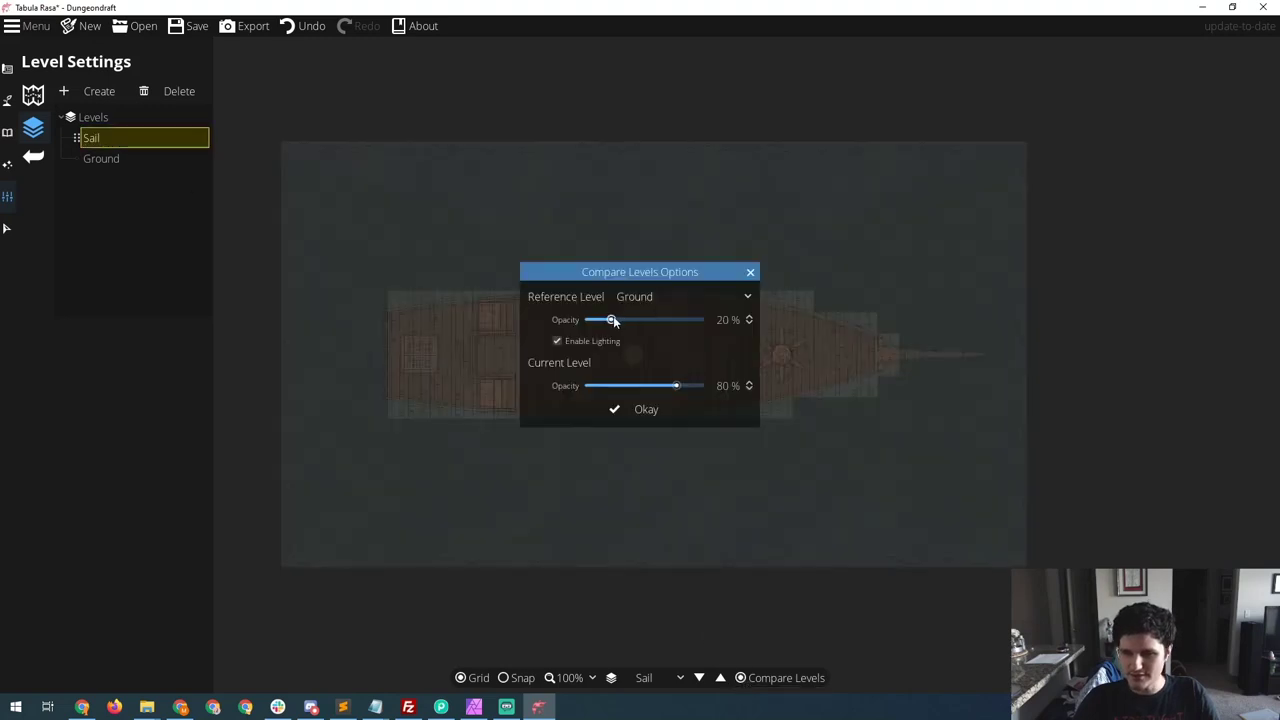
left_click_drag(614, 320, 707, 319)
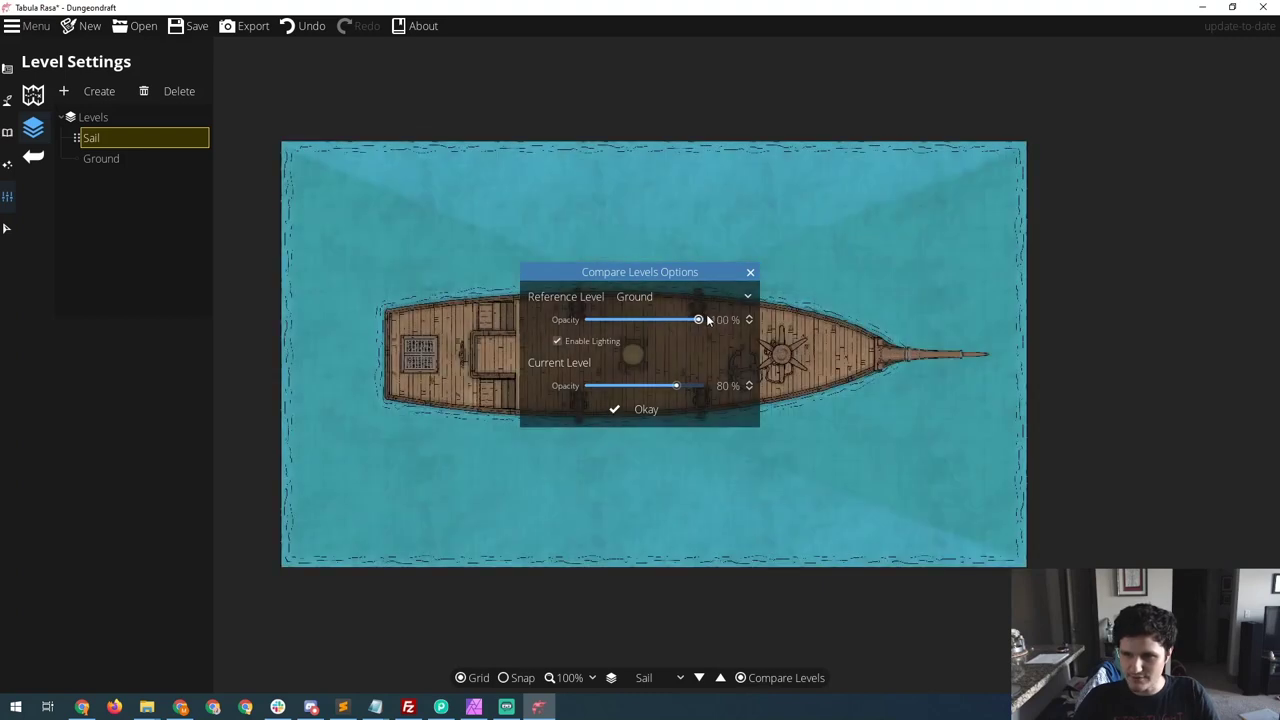
left_click(650, 410)
left_click(8, 83)
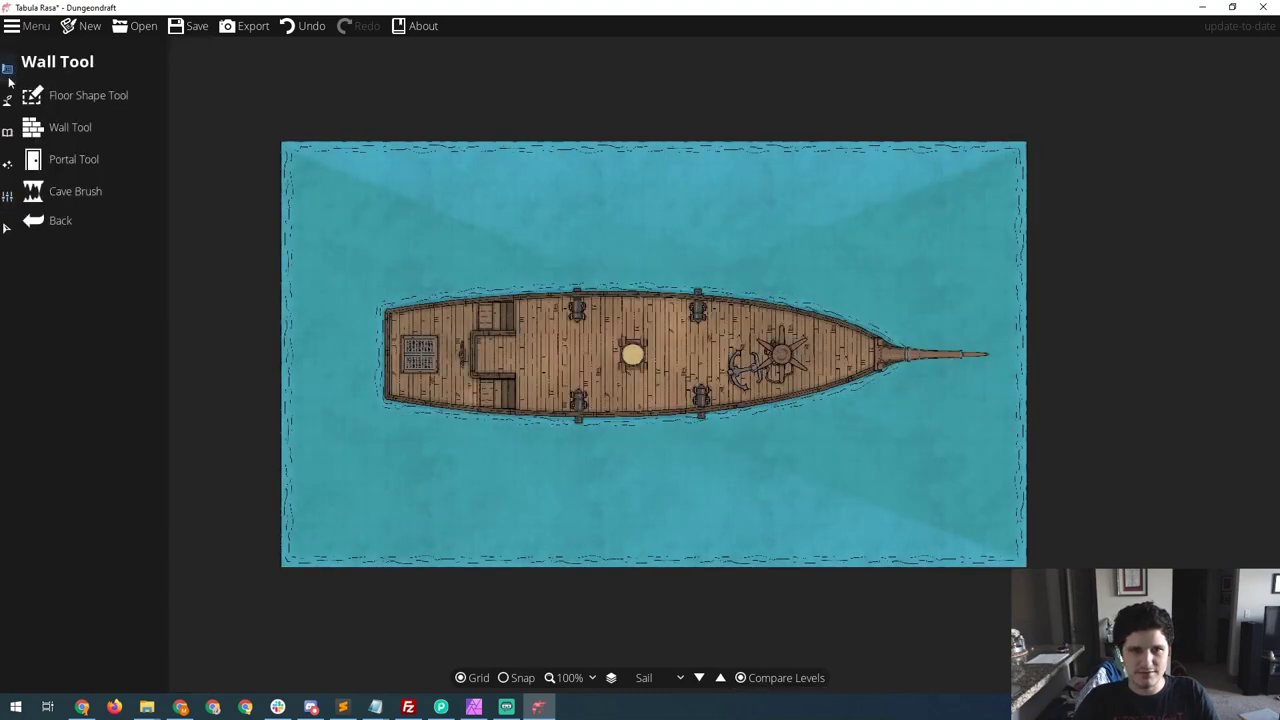
left_click(8, 99)
- Place the sail asset across the ship's middle at rotation 90, scale 1.7
left_click(7, 131)
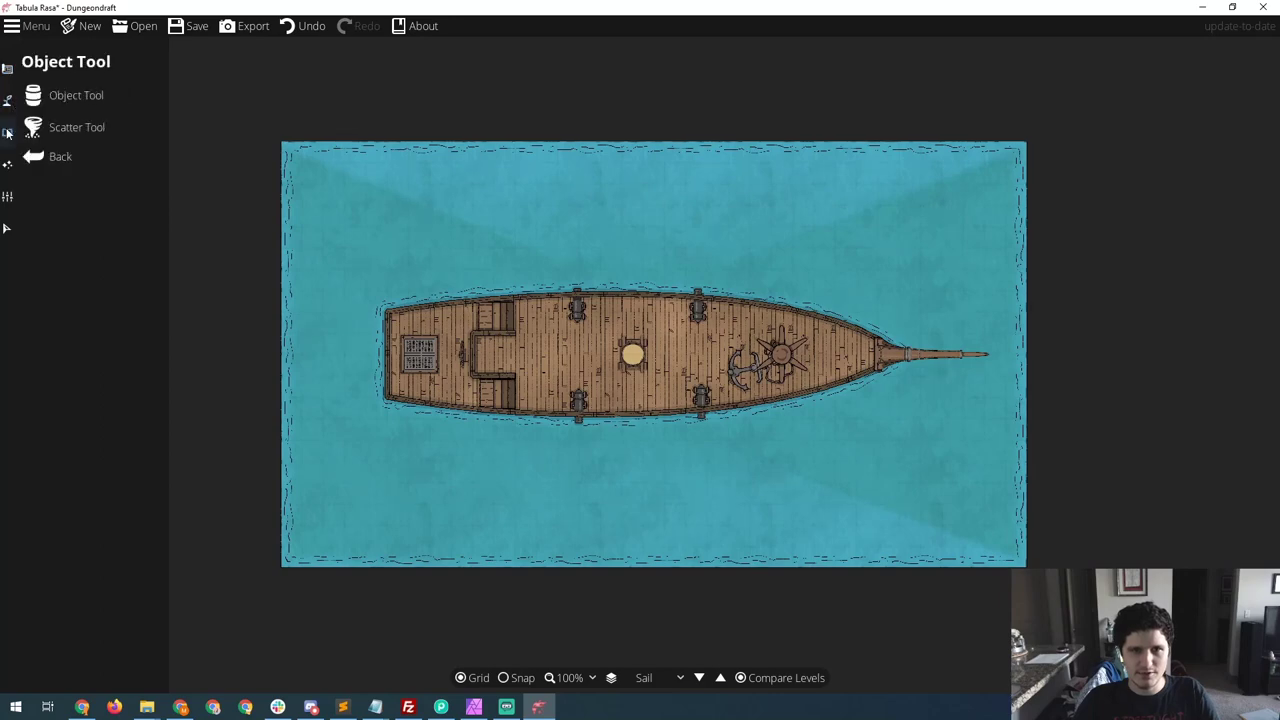
left_click(76, 100)
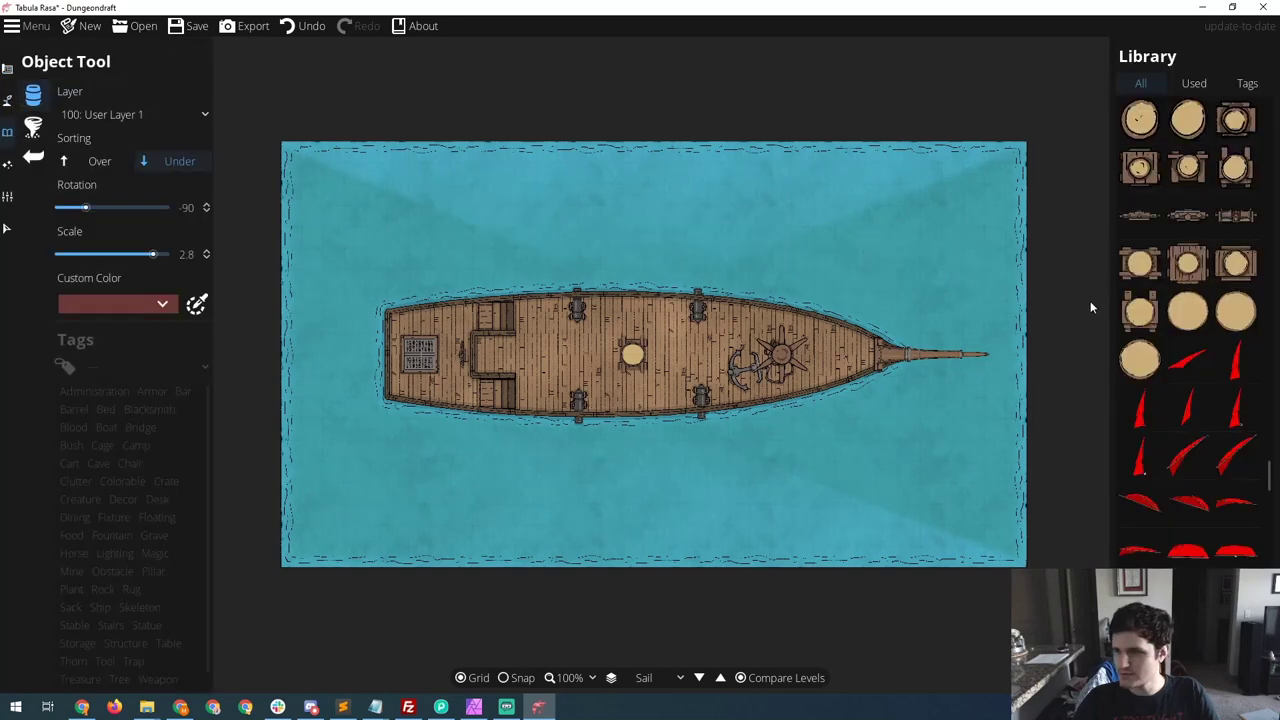
mouse_move(1183, 450)
left_click(1237, 548)
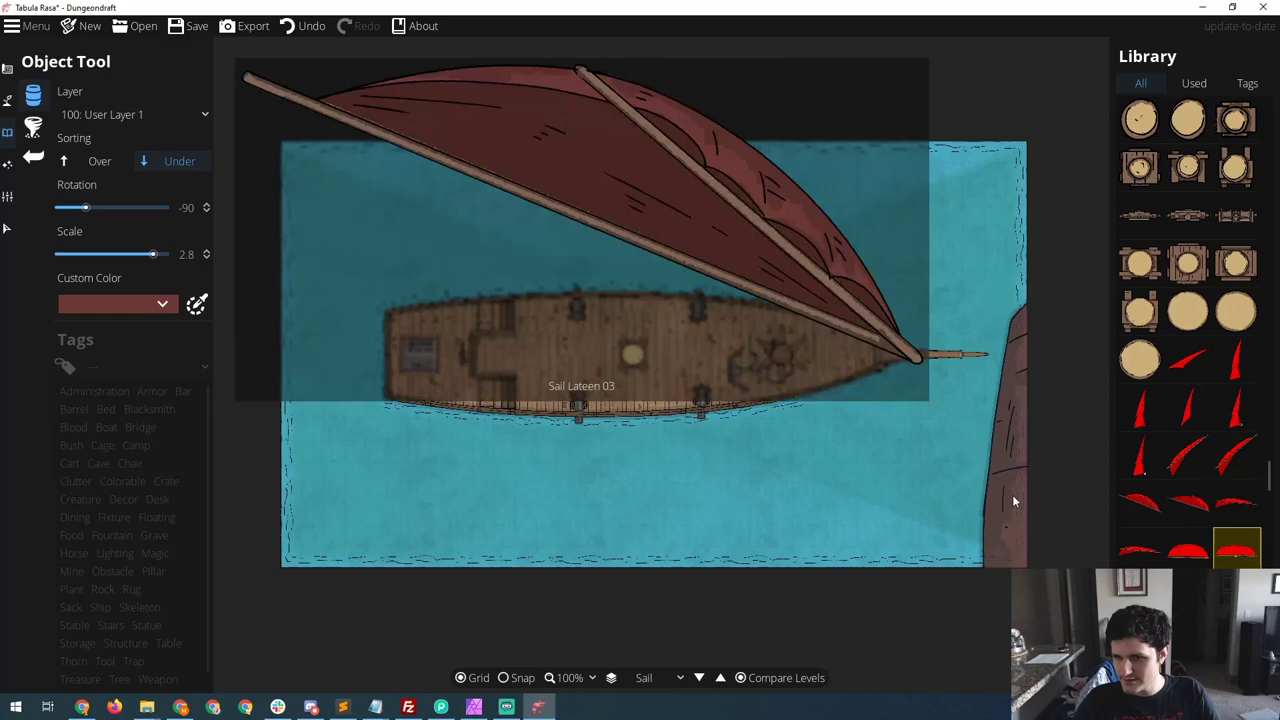
scroll(609, 349, "down", 12)
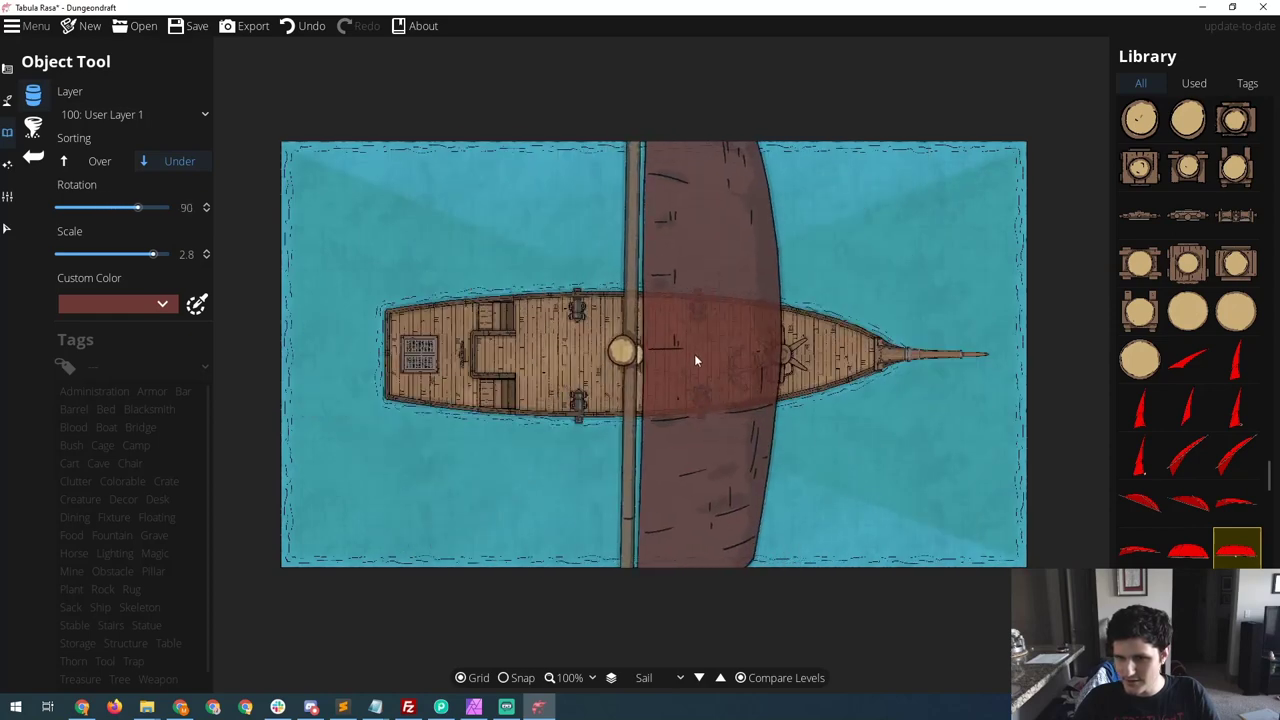
scroll(702, 361, "down", 9)
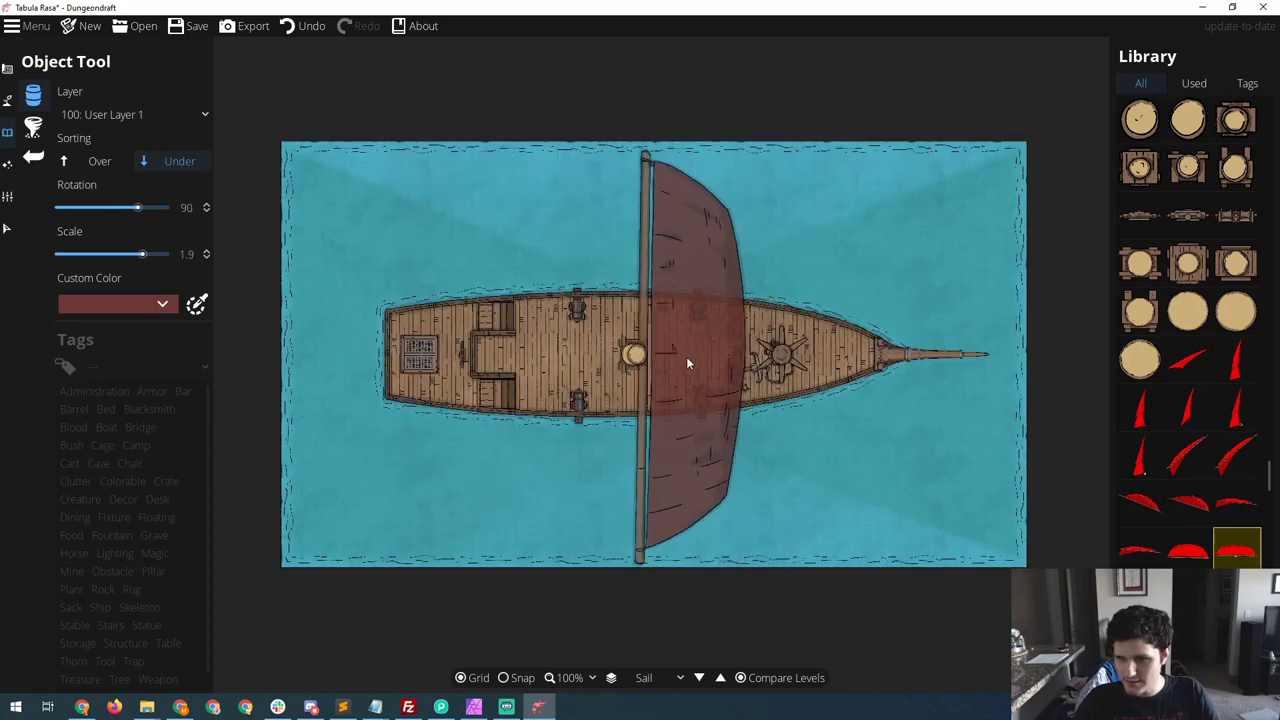
scroll(682, 358, "down", 1)
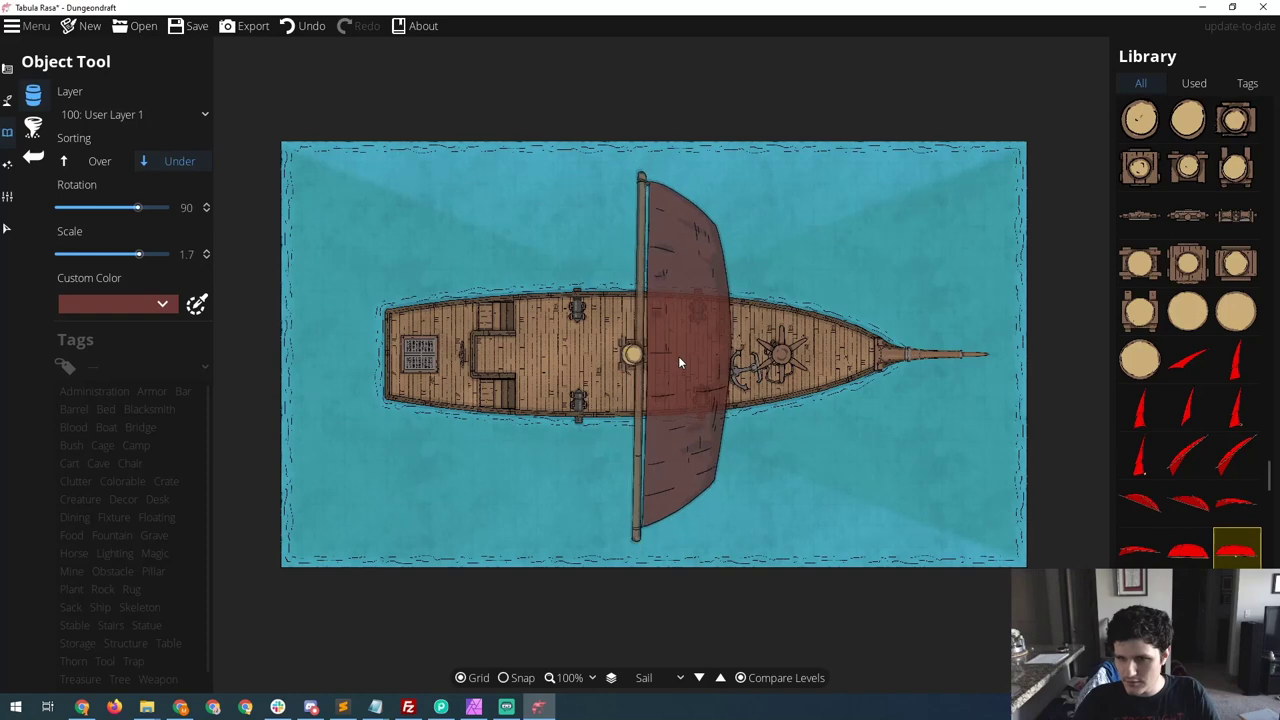
left_click(676, 356)
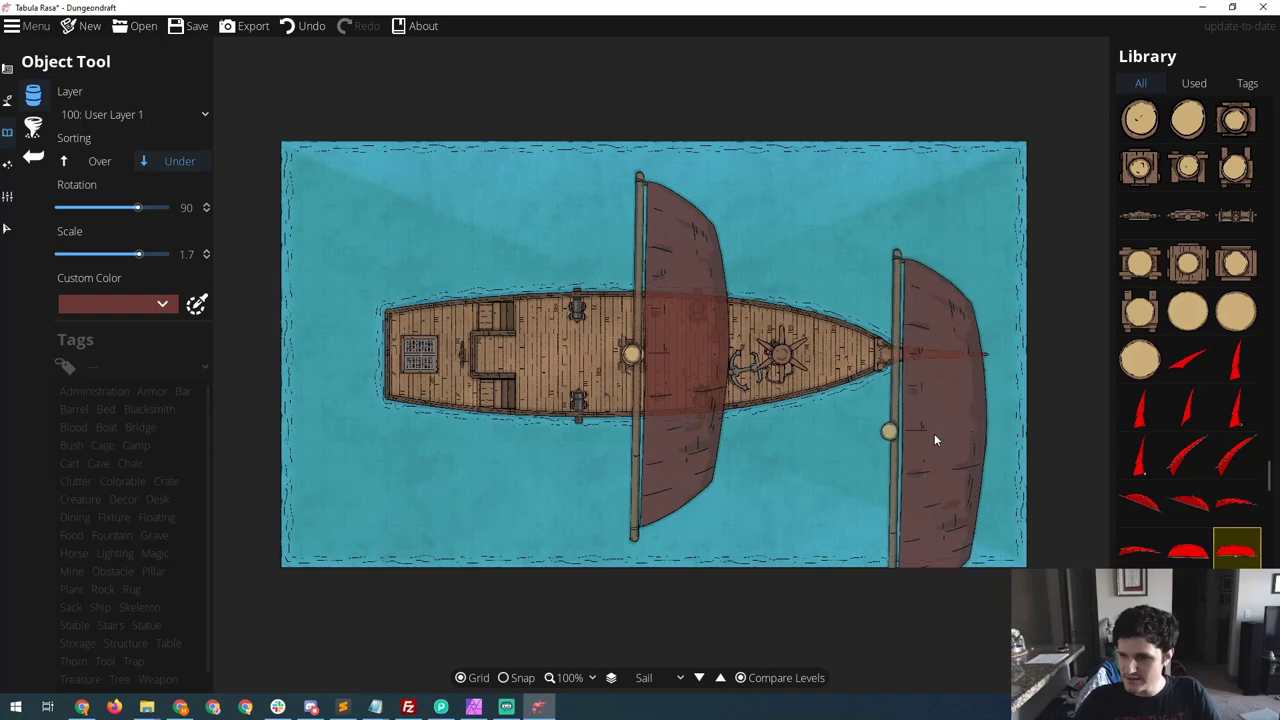
- Set the current level's comparison opacity to about 50%
left_click(741, 678)
left_click(741, 678)
left_click_drag(697, 386, 643, 388)
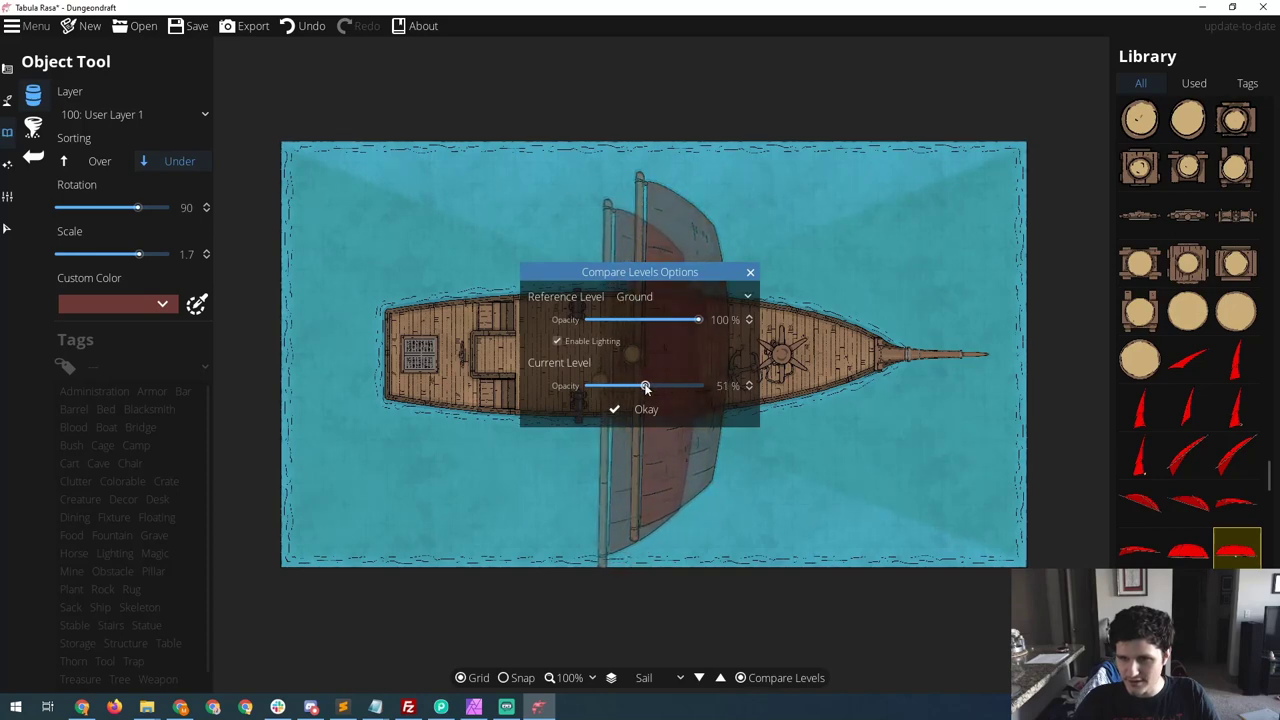
left_click(646, 409)
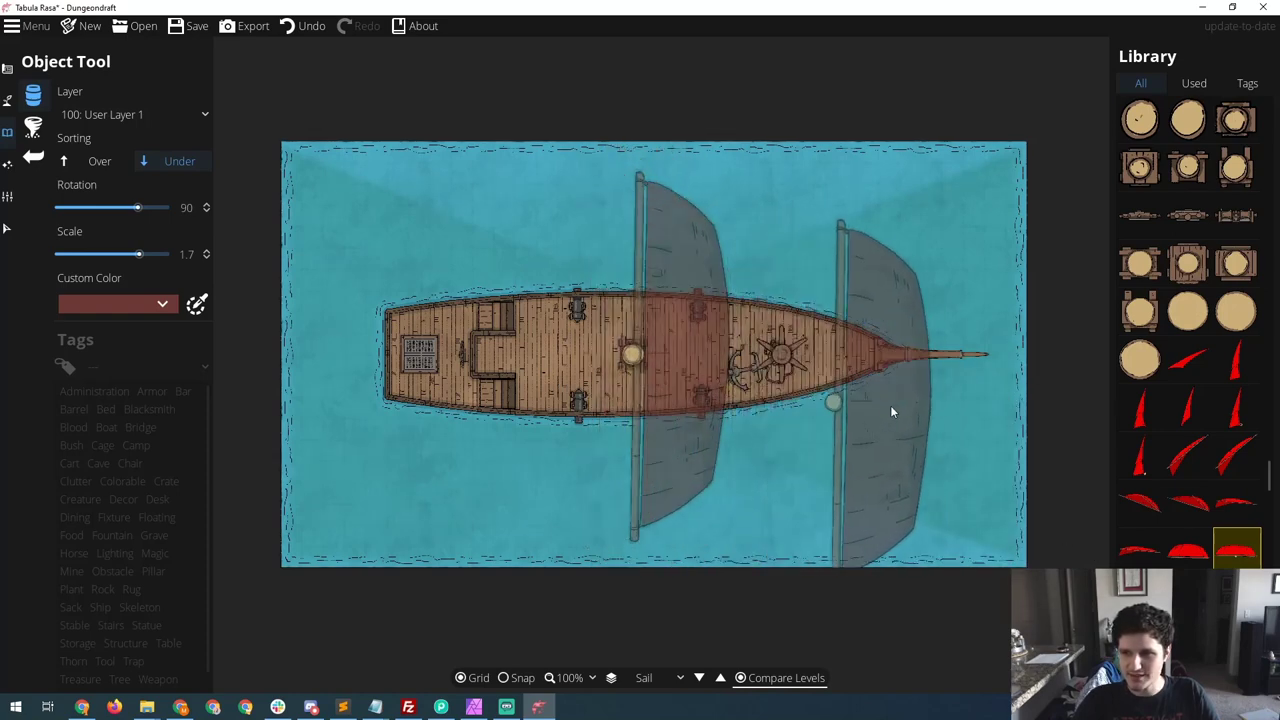
- Pan toward the bow and pick the wooden frame object from the Library
scroll(1000, 430, "up", 2)
scroll(1017, 438, "up", 1)
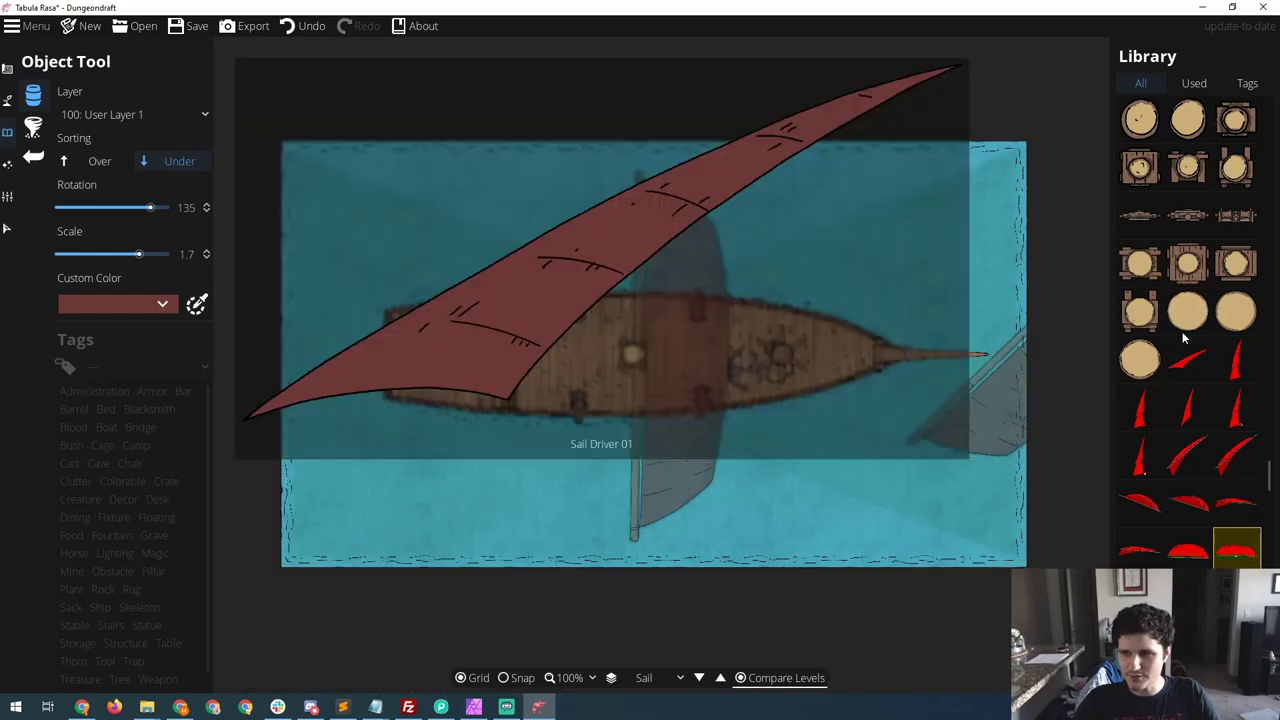
left_click(1188, 314)
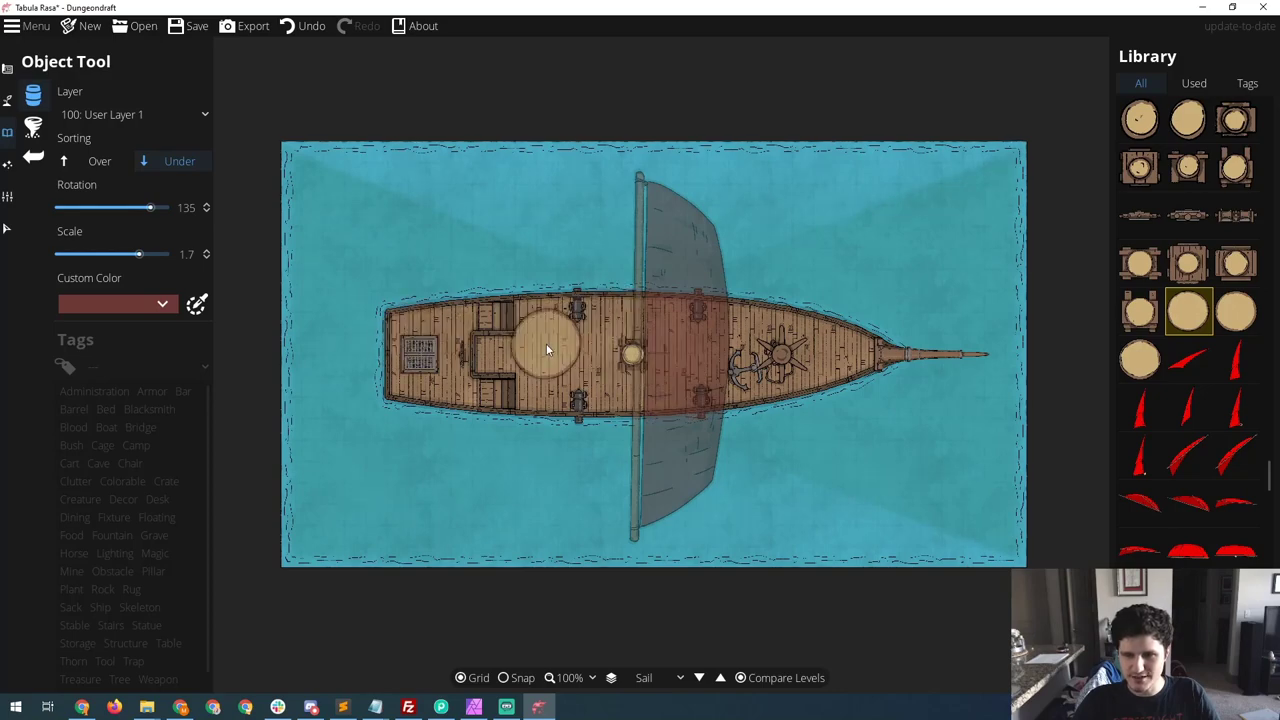
scroll(556, 342, "up", 3)
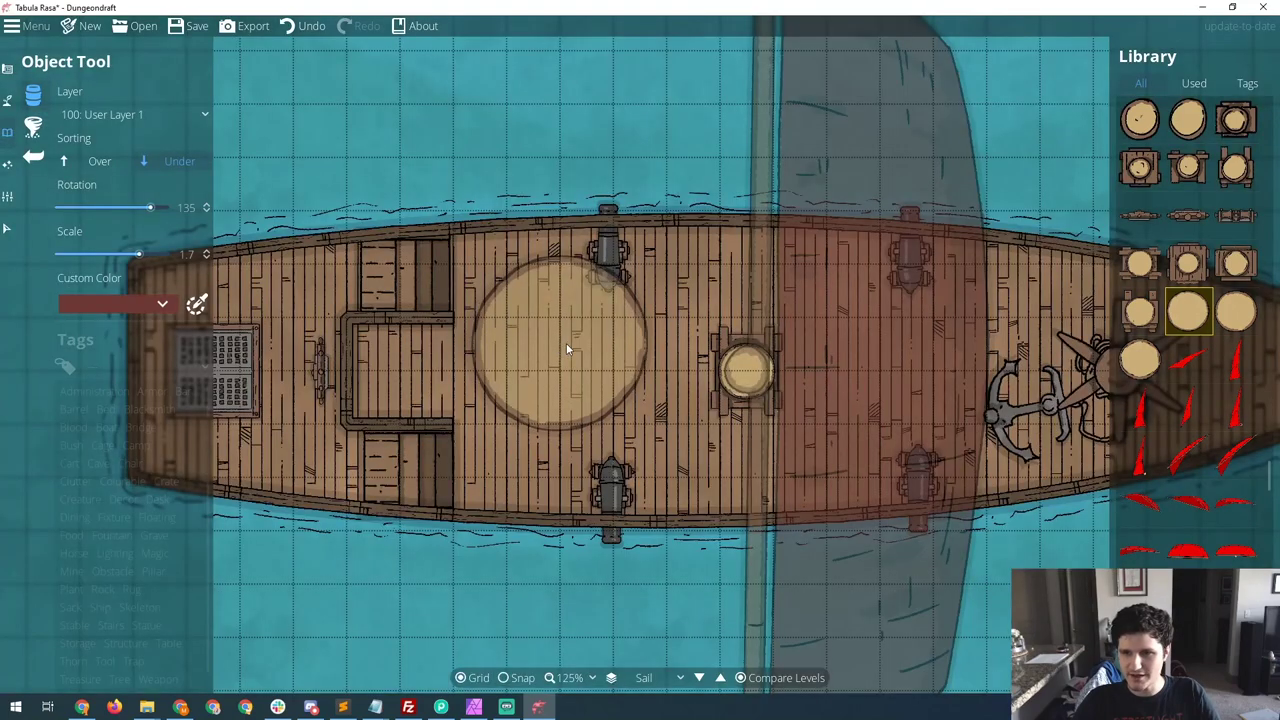
left_click_drag(781, 363, 596, 345)
left_click_drag(880, 380, 1122, 401)
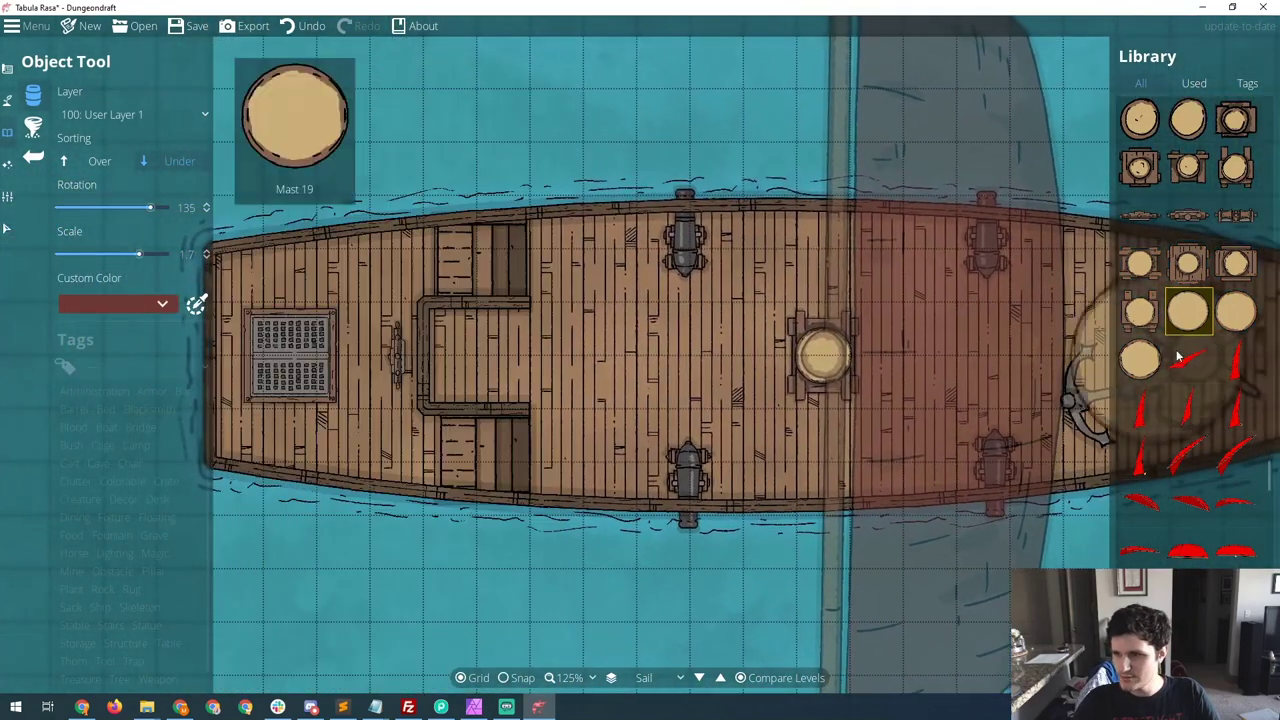
scroll(1190, 370, "down", 3)
scroll(1195, 370, "down", 4)
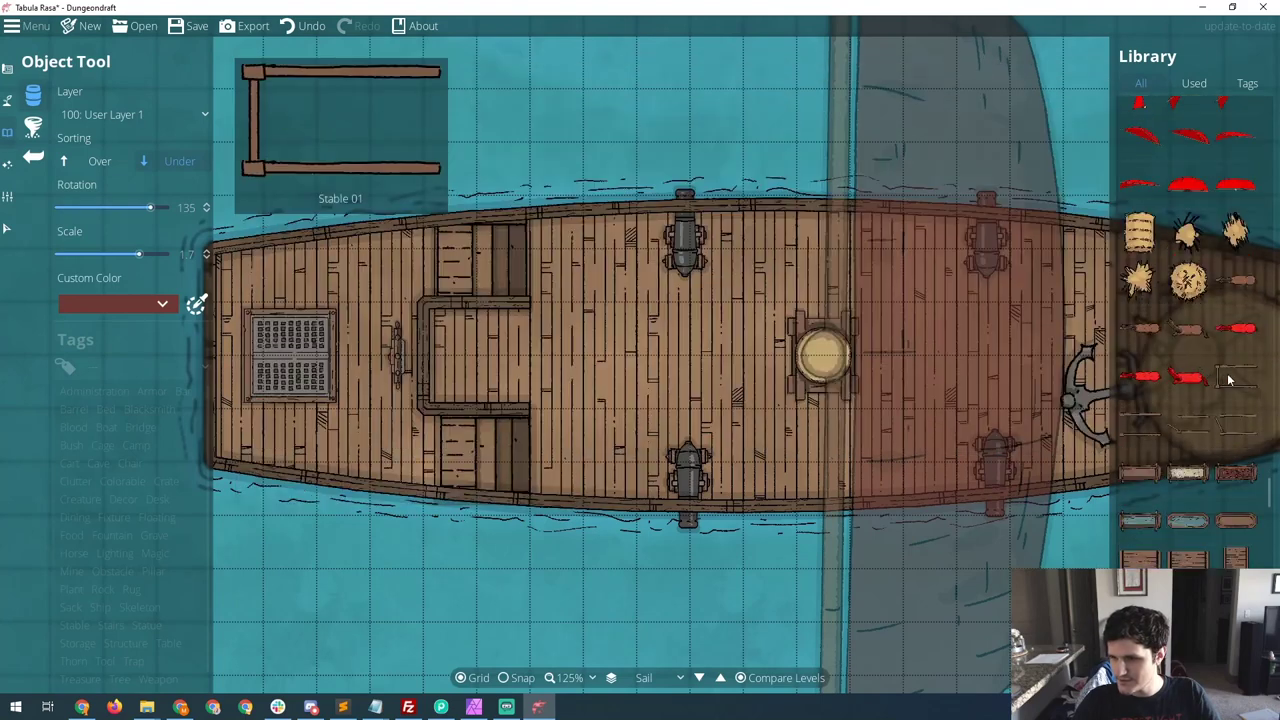
left_click(1237, 376)
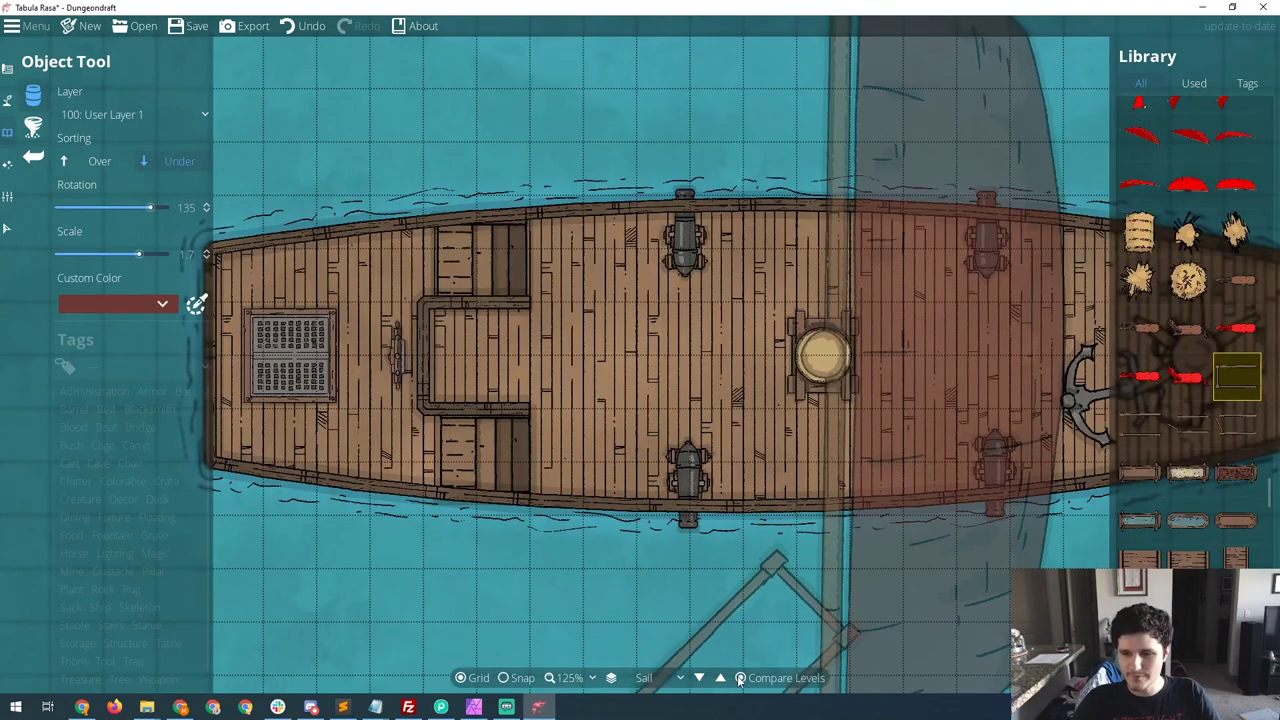
- Switch the working level from Sail back to Ground and zoom the map out to 75%
left_click(700, 678)
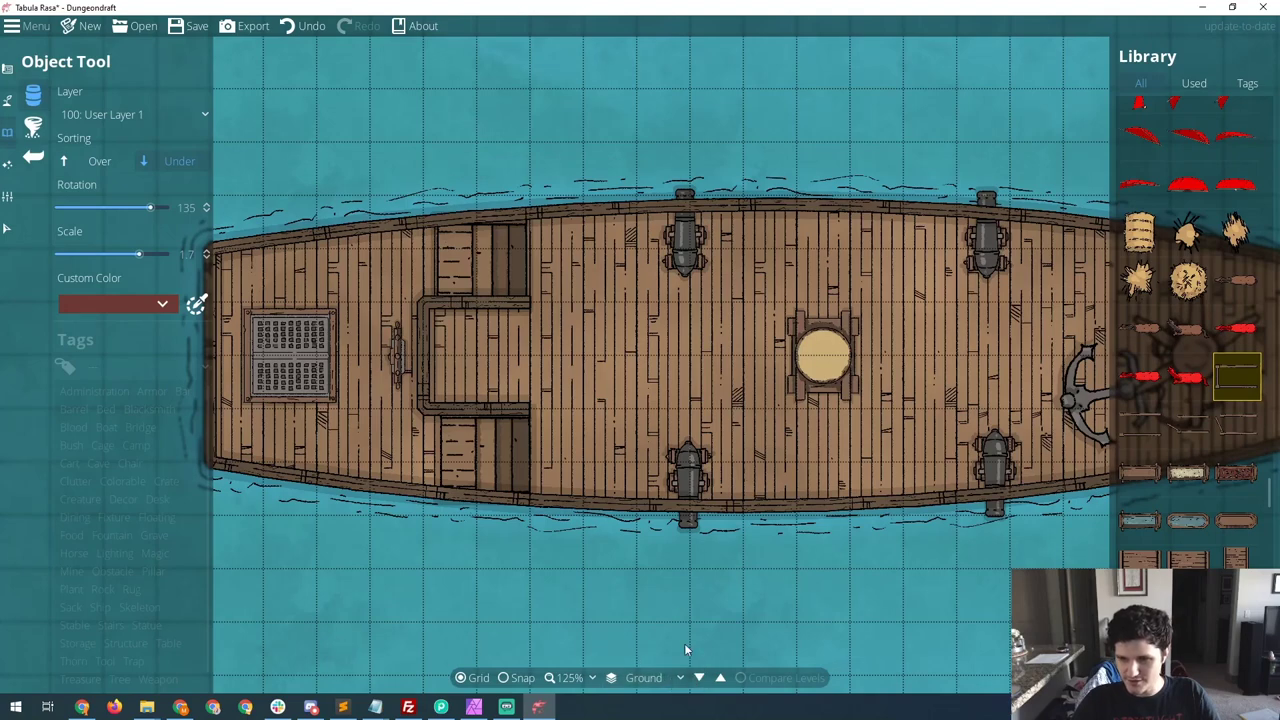
left_click(646, 678)
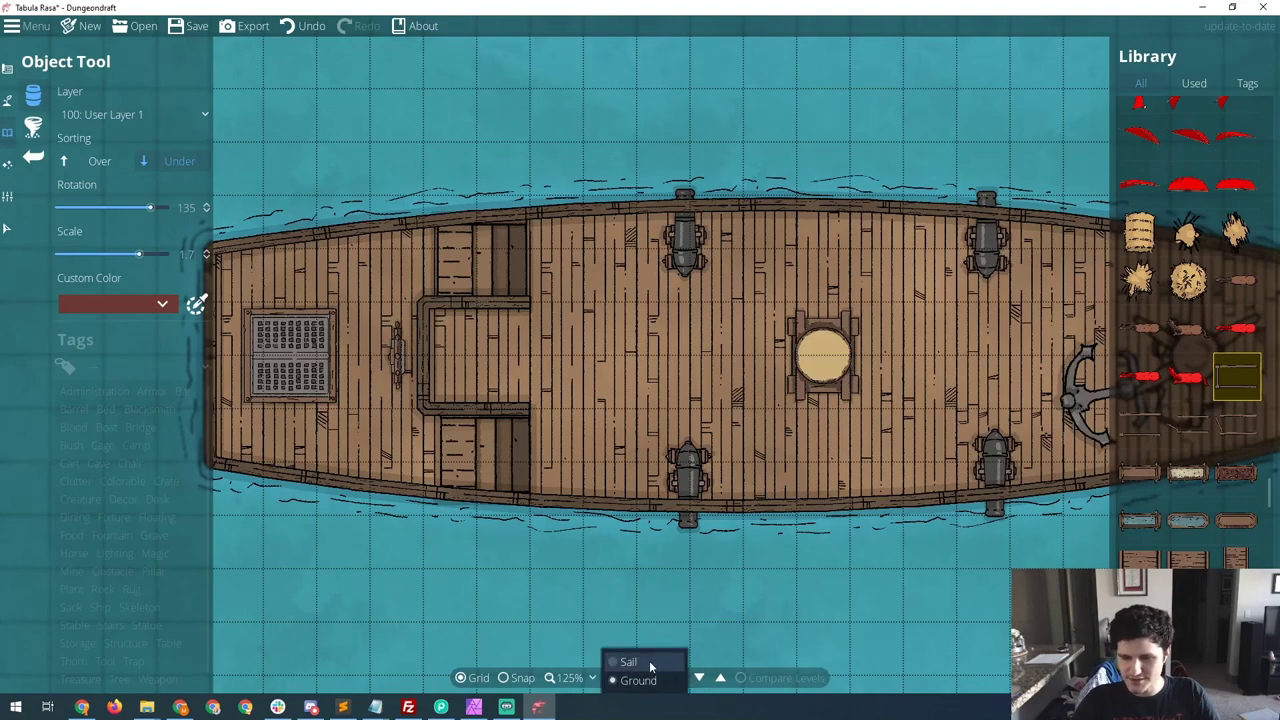
left_click(652, 661)
left_click(645, 678)
left_click(641, 680)
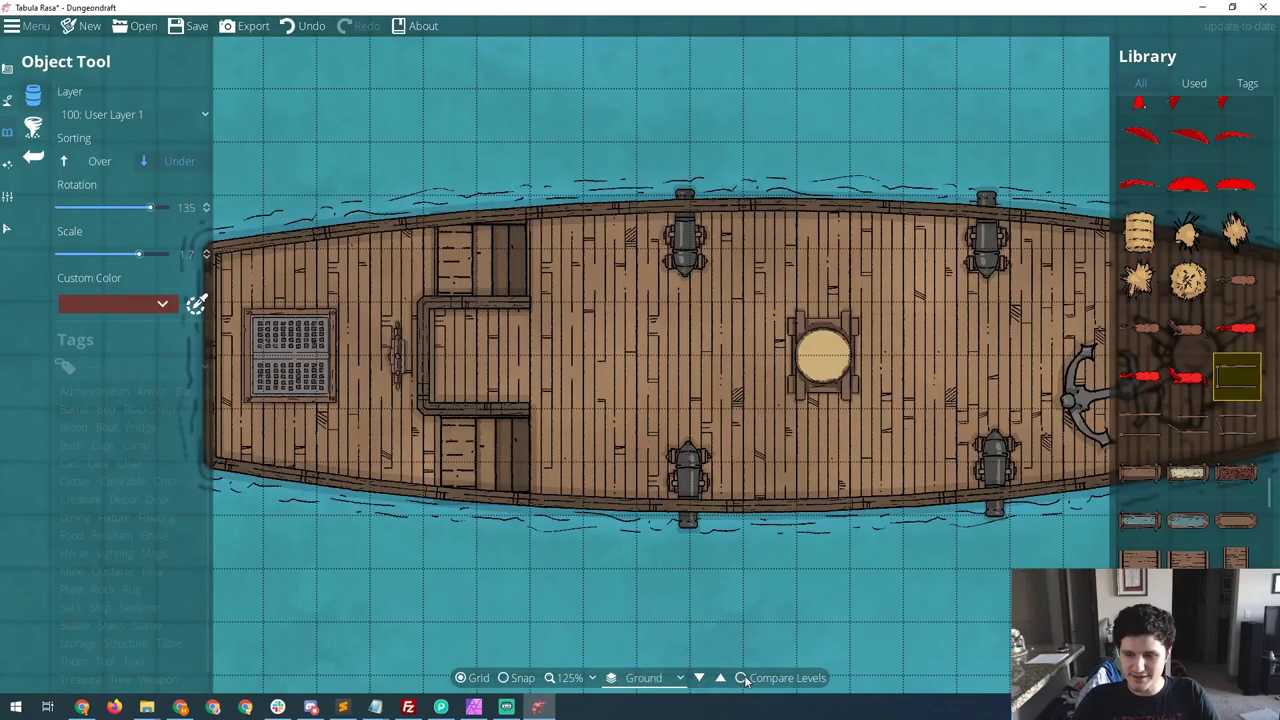
left_click_drag(839, 443, 710, 418)
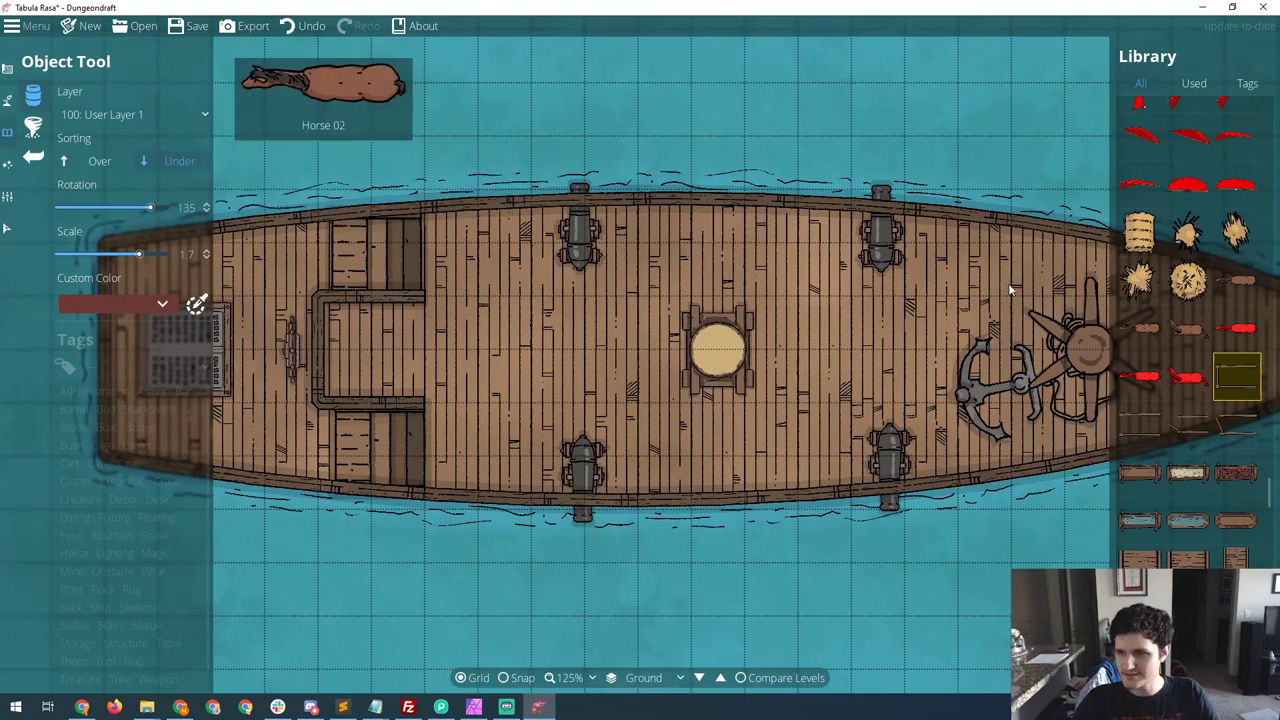
scroll(714, 193, "up", 2)
scroll(628, 189, "down", 2)
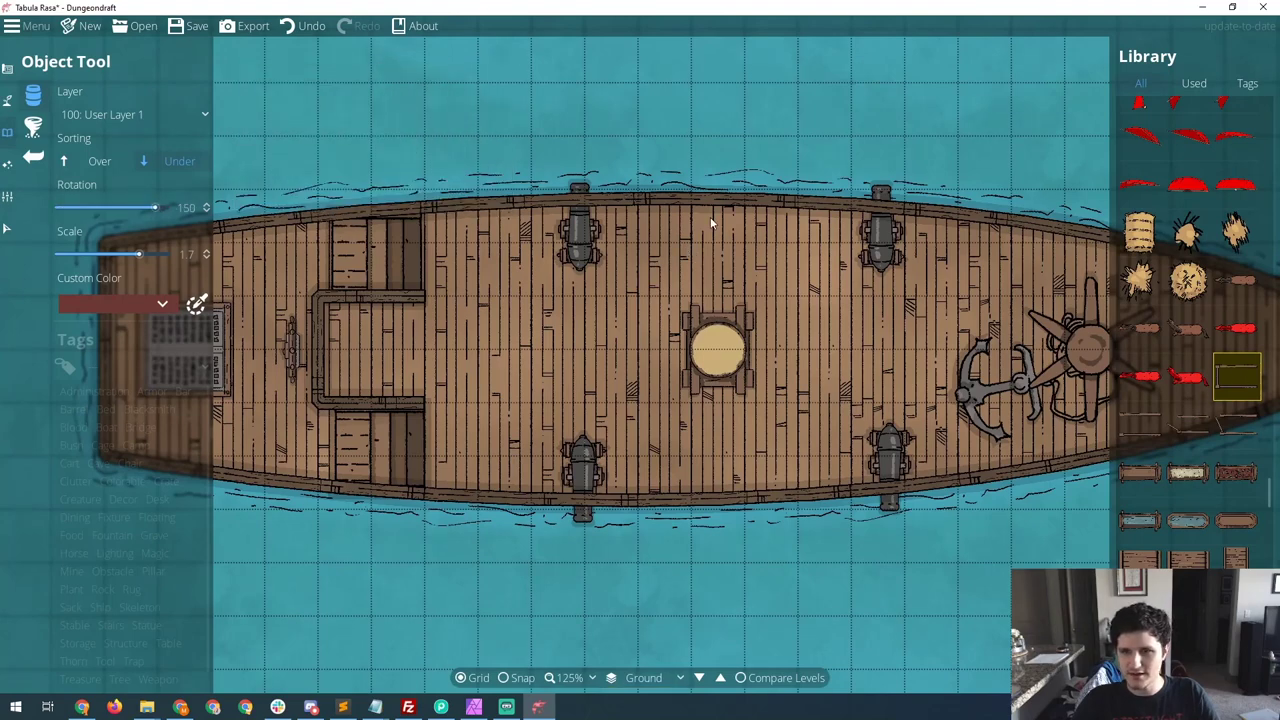
scroll(710, 220, "down", 4)
scroll(704, 216, "up", 2)
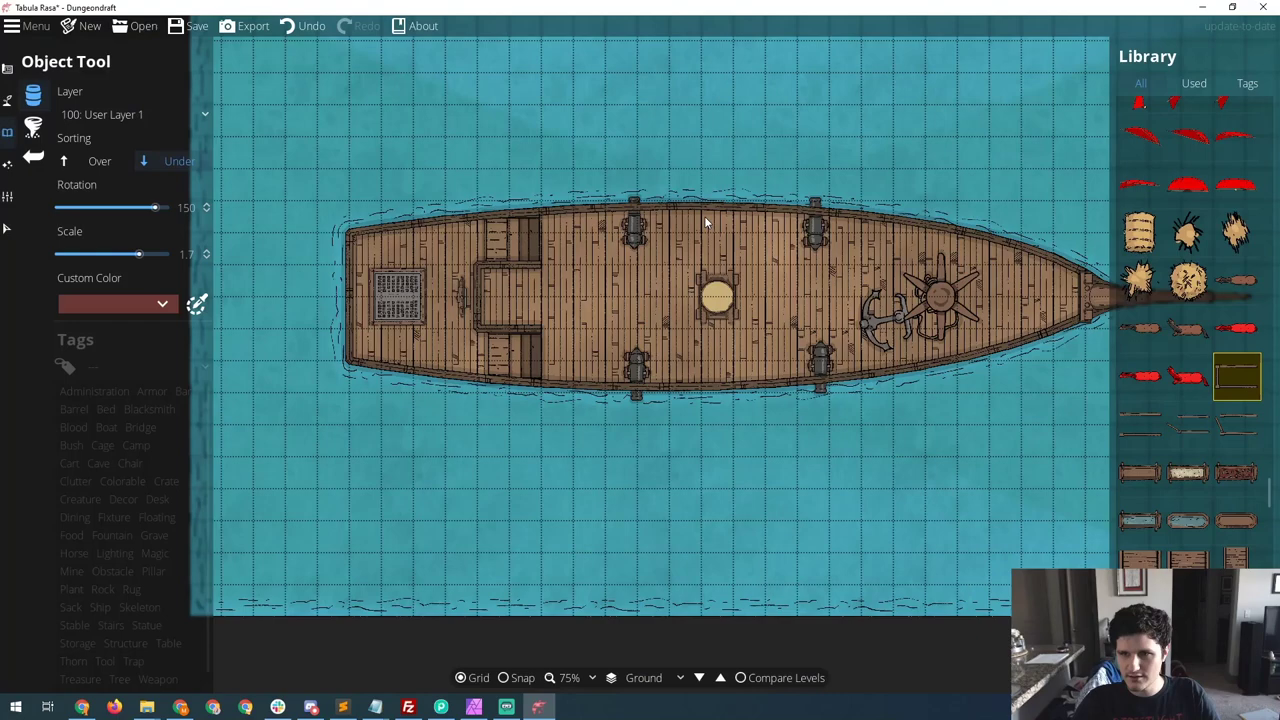
- Select the two-rail oar frame at rotation -180, scale 0.8, and shift the view toward the stern
left_click_drag(739, 198, 670, 282)
left_click(1189, 377)
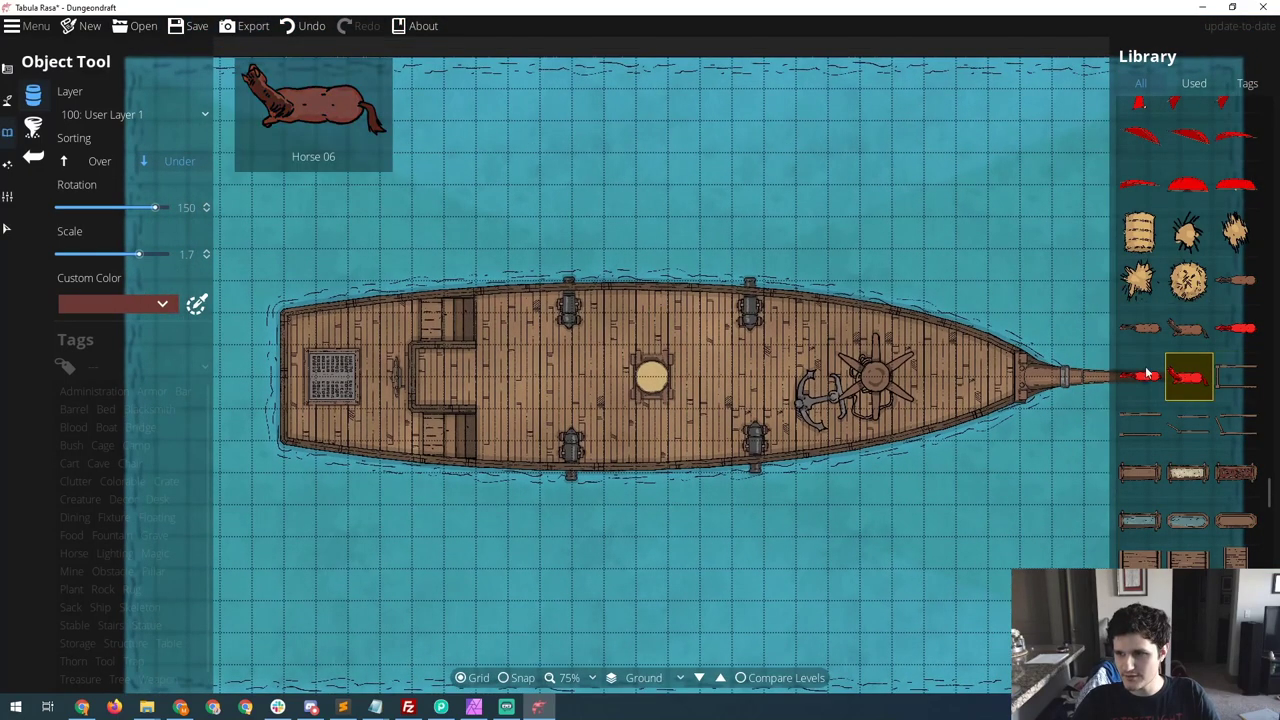
left_click(33, 125)
left_click(33, 93)
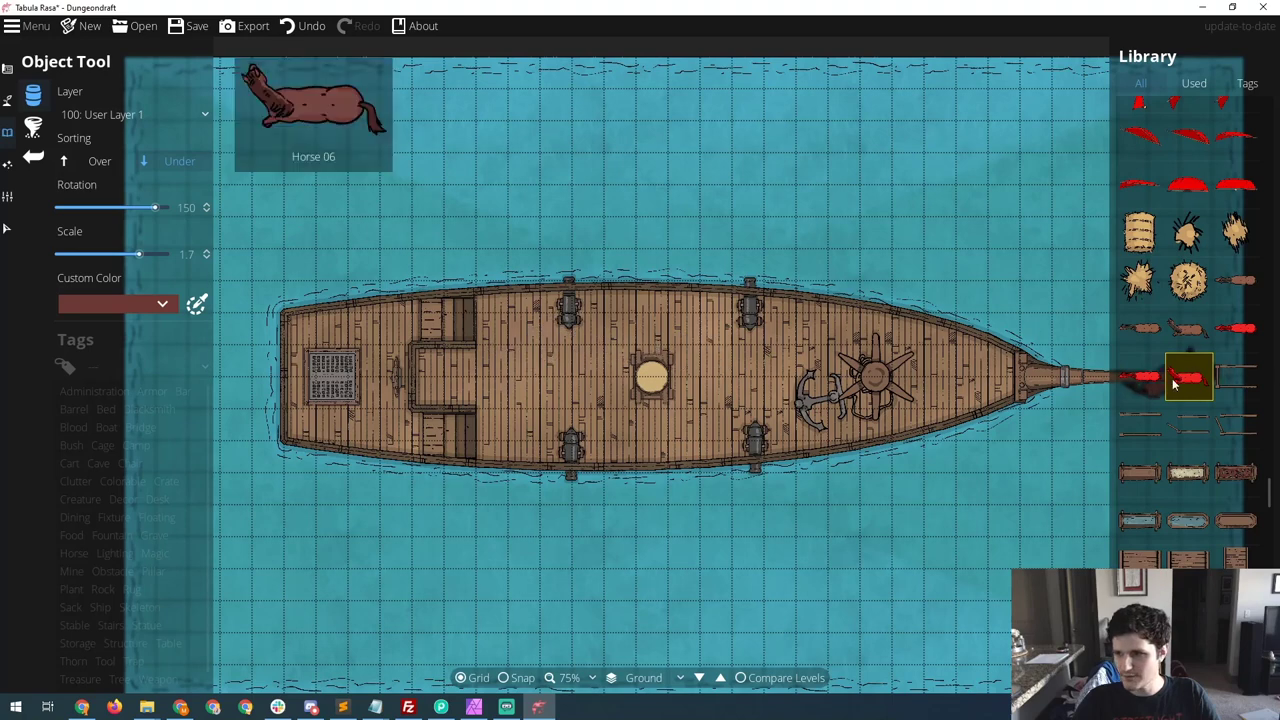
left_click(1237, 377)
scroll(660, 289, "down", 8)
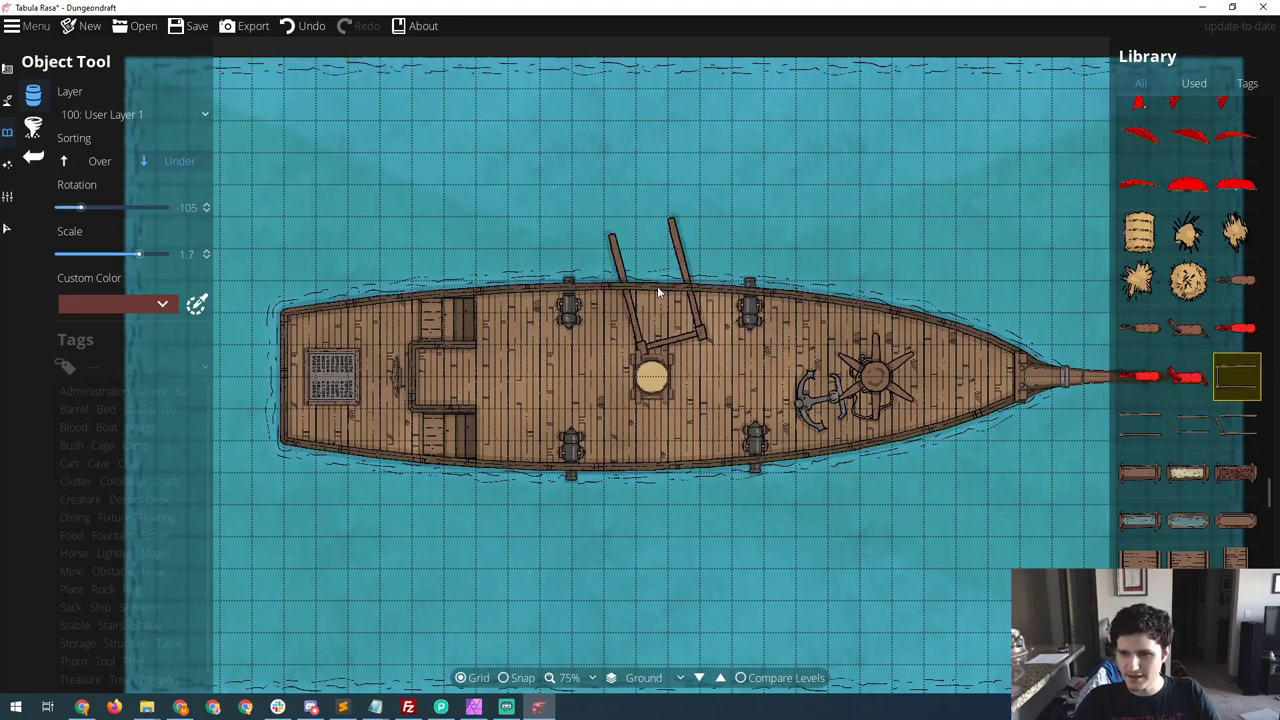
scroll(658, 240, "down", 7)
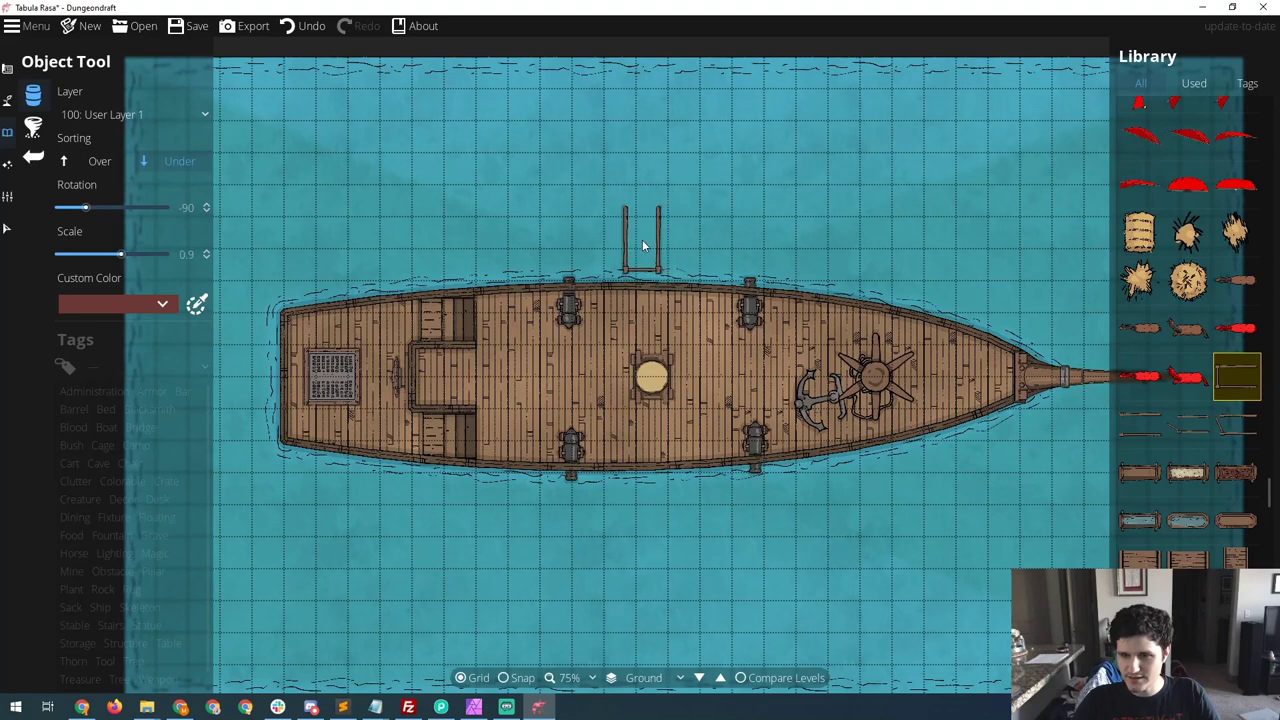
scroll(642, 245, "down", 1)
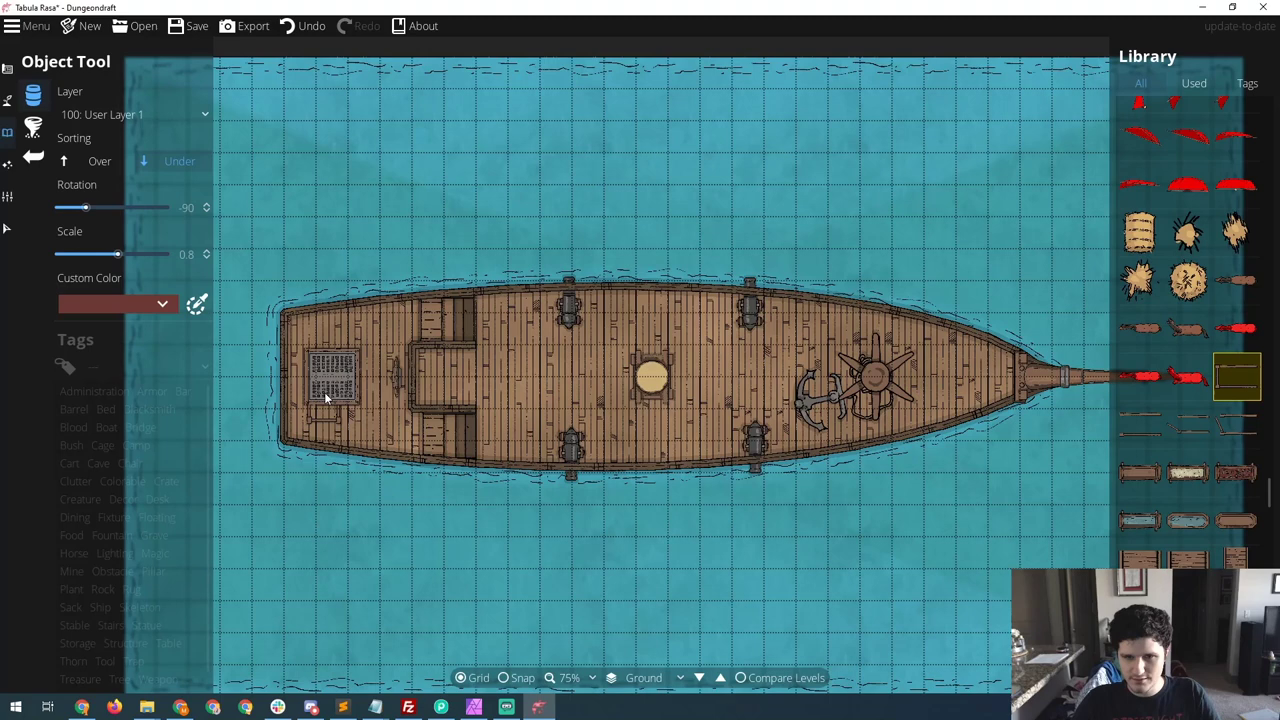
key("a")
scroll(345, 353, "up", 18)
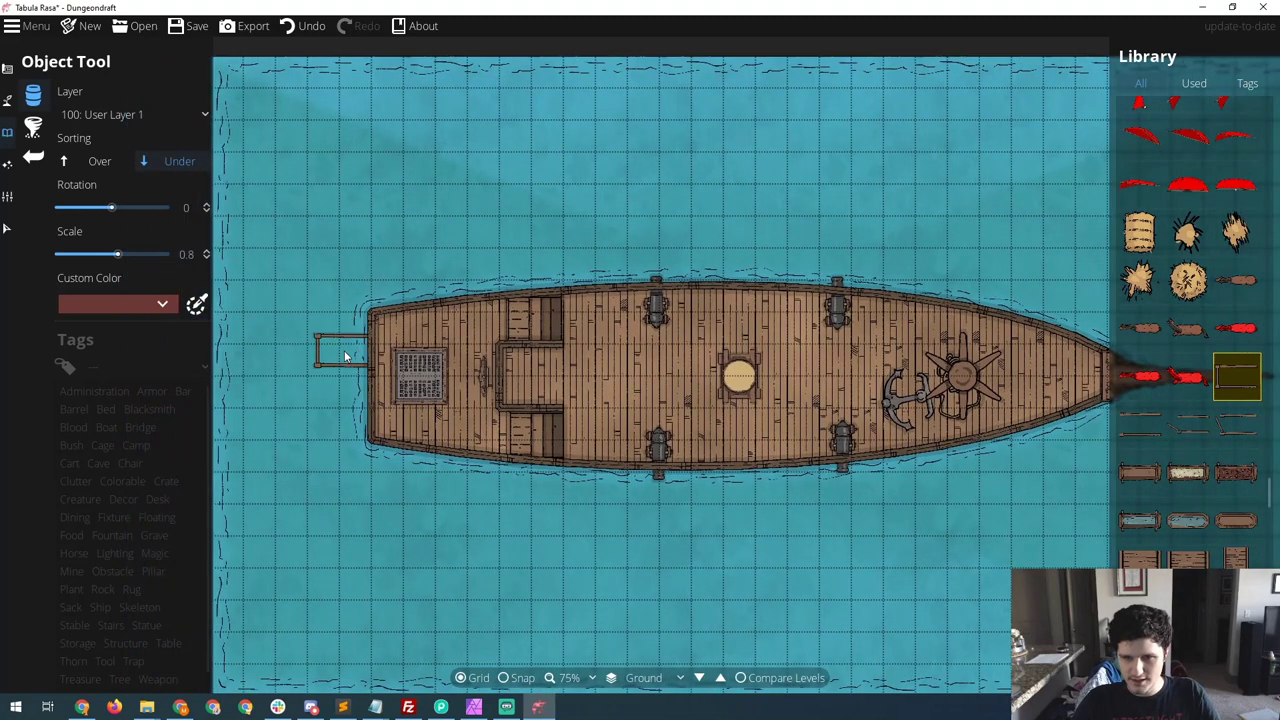
scroll(347, 358, "up", 3)
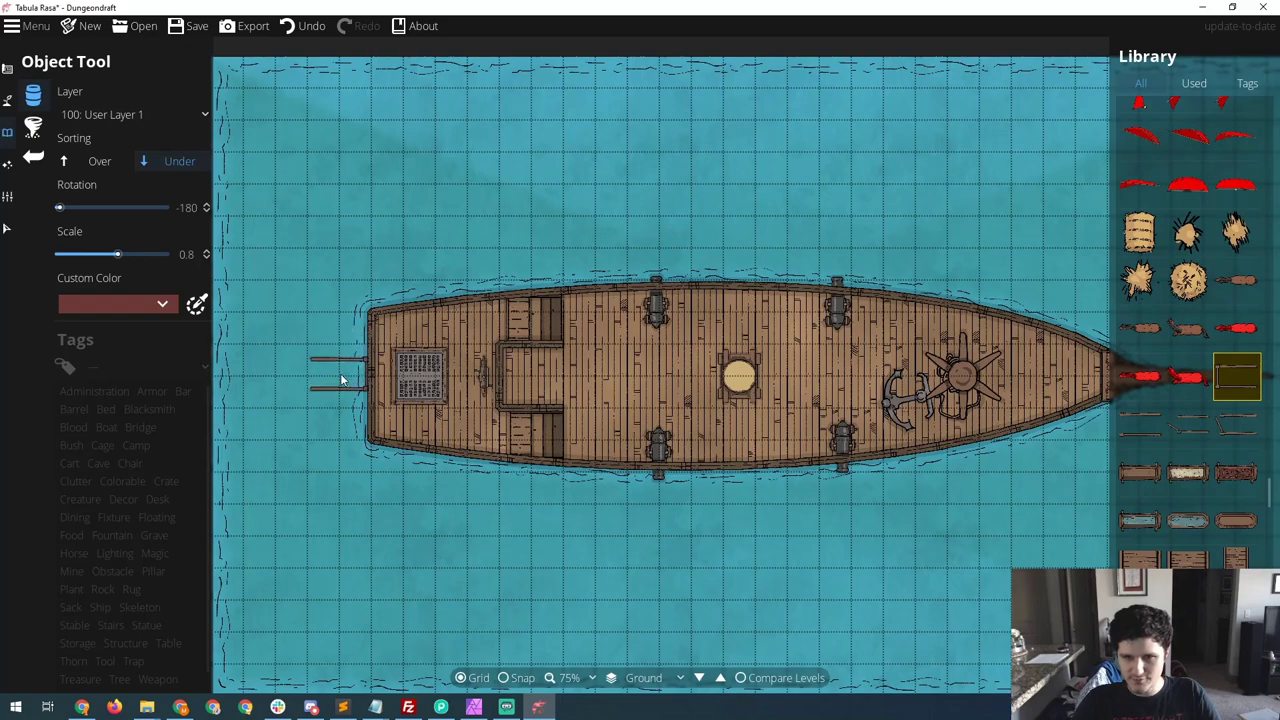
- Place the oar frame just off the ship's flat stern
left_click(343, 378)
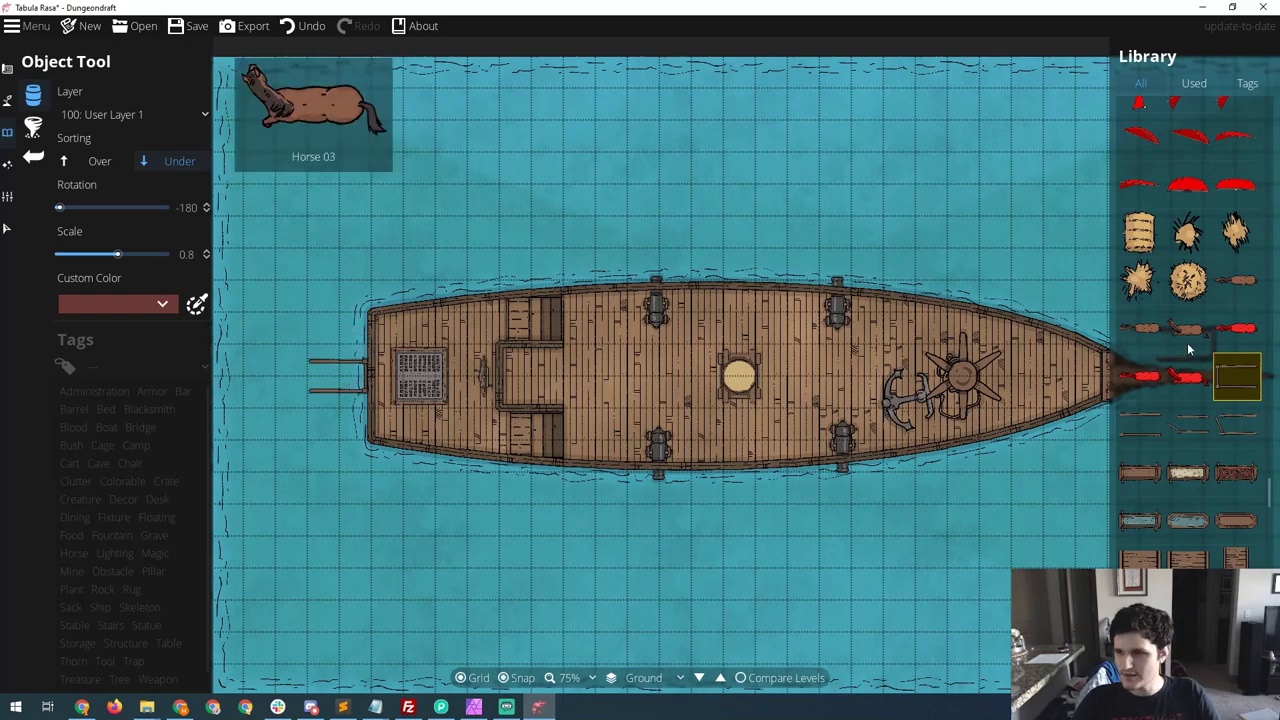
scroll(1187, 342, "up", 6)
scroll(1189, 347, "up", 10)
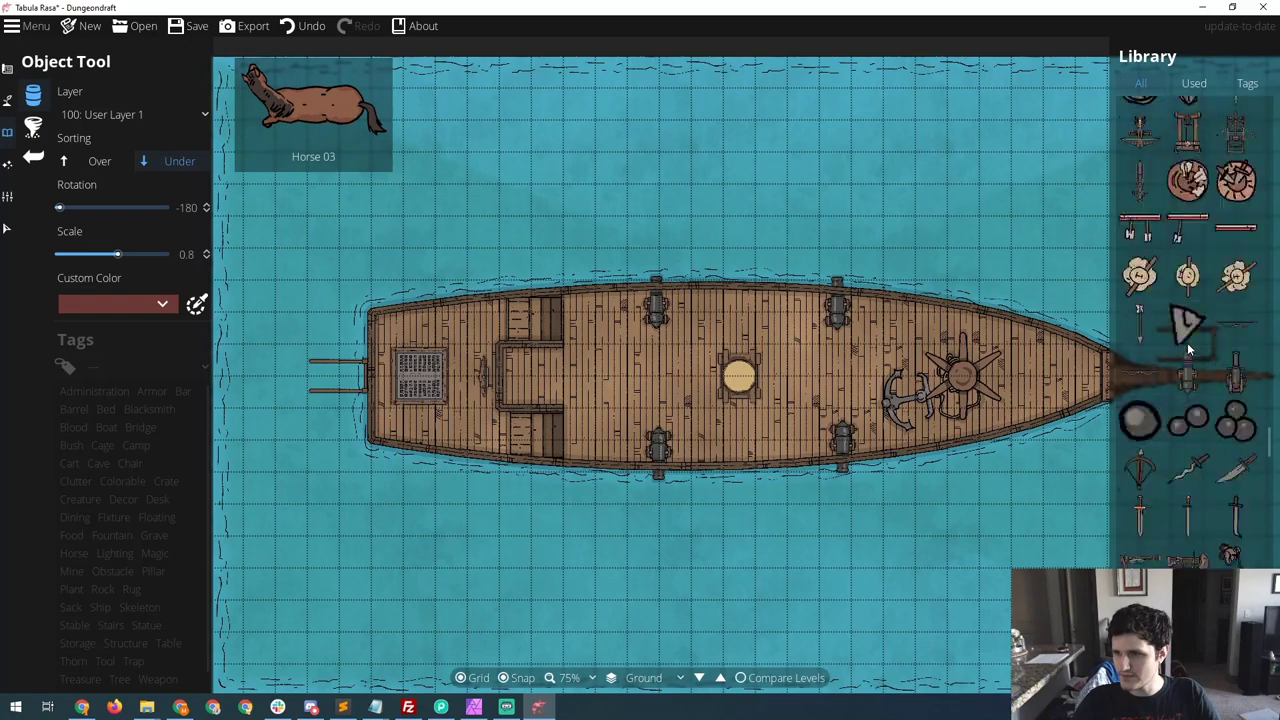
scroll(1189, 347, "down", 10)
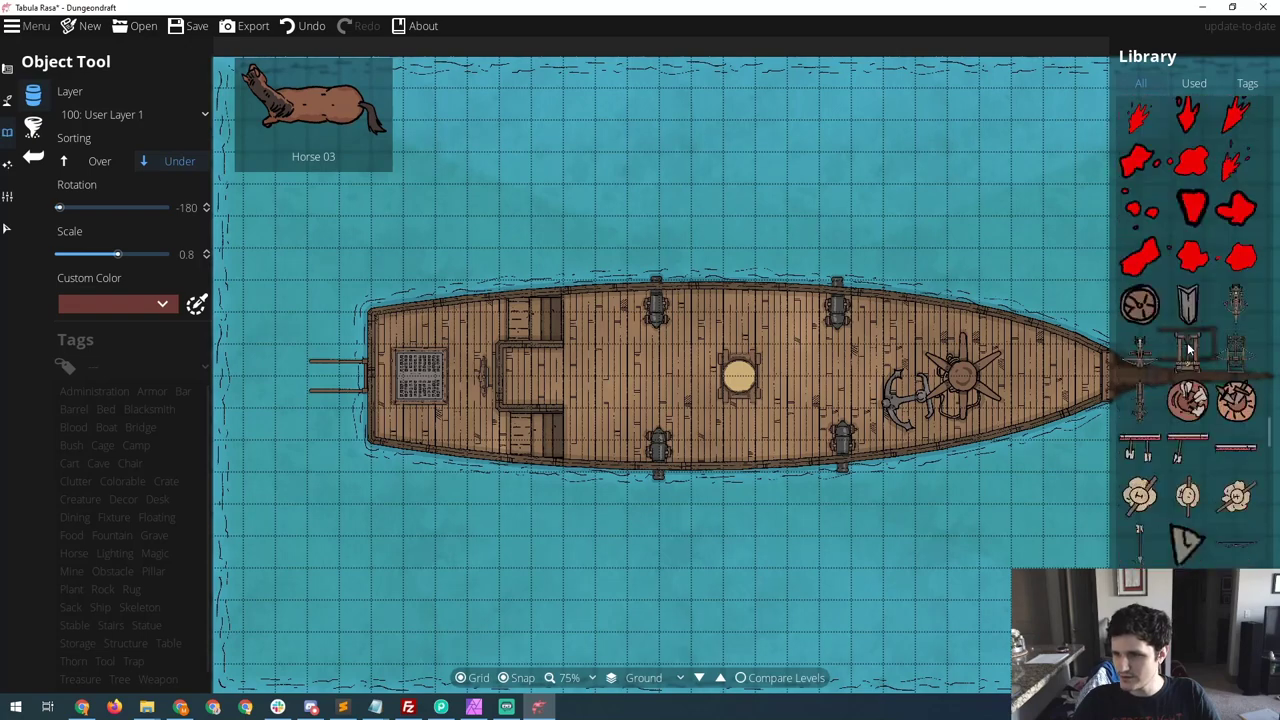
scroll(1189, 347, "down", 10)
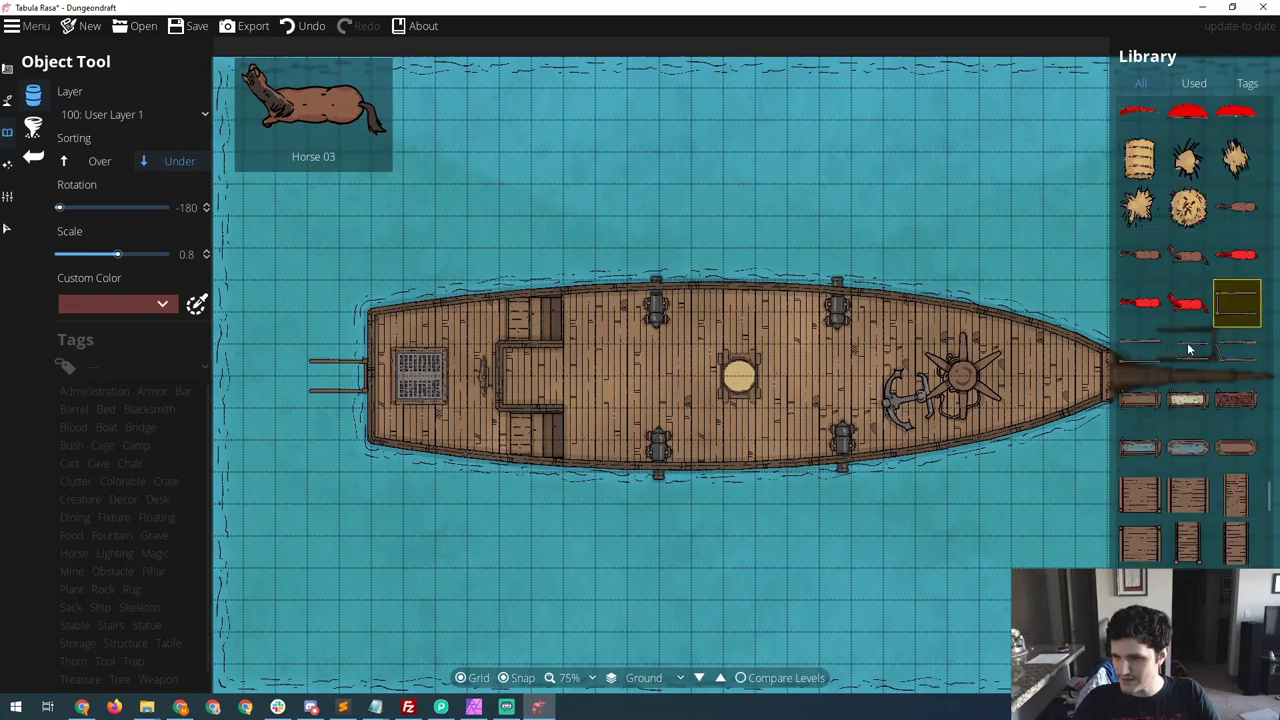
scroll(1189, 345, "down", 3)
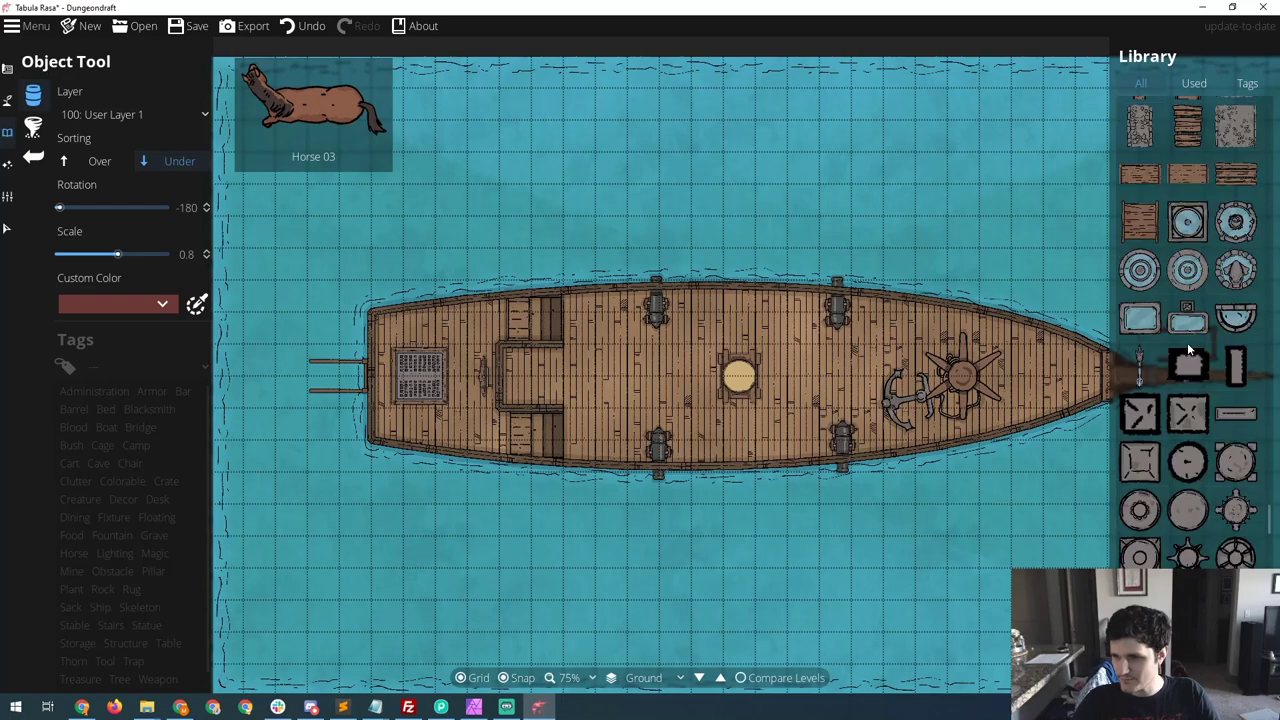
scroll(1189, 345, "down", 5)
scroll(1189, 347, "up", 15)
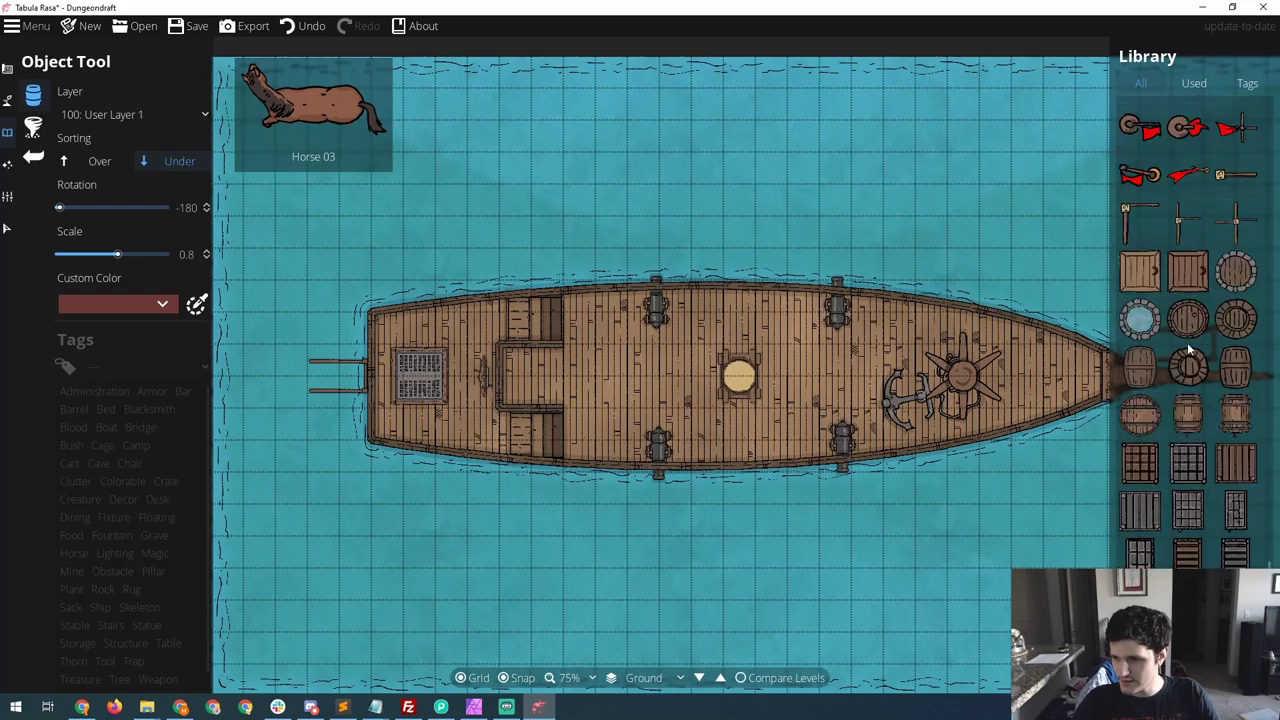
scroll(1187, 344, "down", 10)
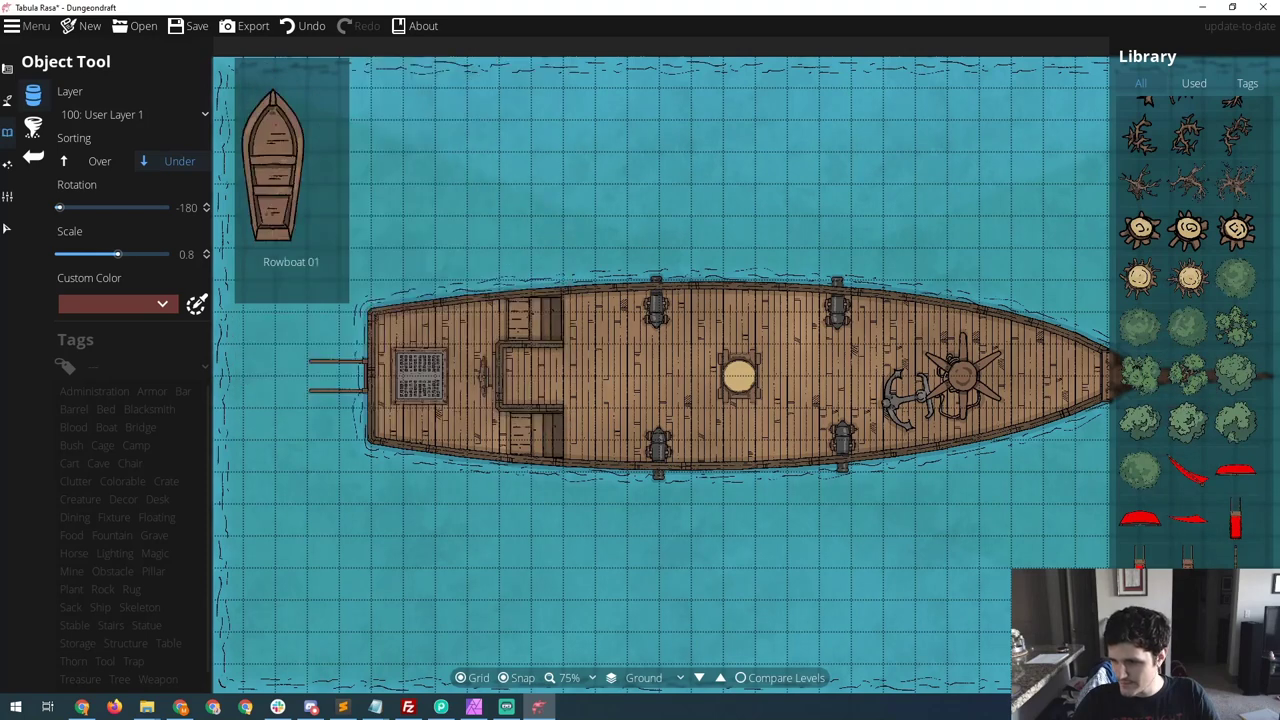
- Place Rowboat 01 beside the stern at rotation 0, scale 2.1 with Sorting Over
left_click(1113, 656)
scroll(343, 381, "up", 11)
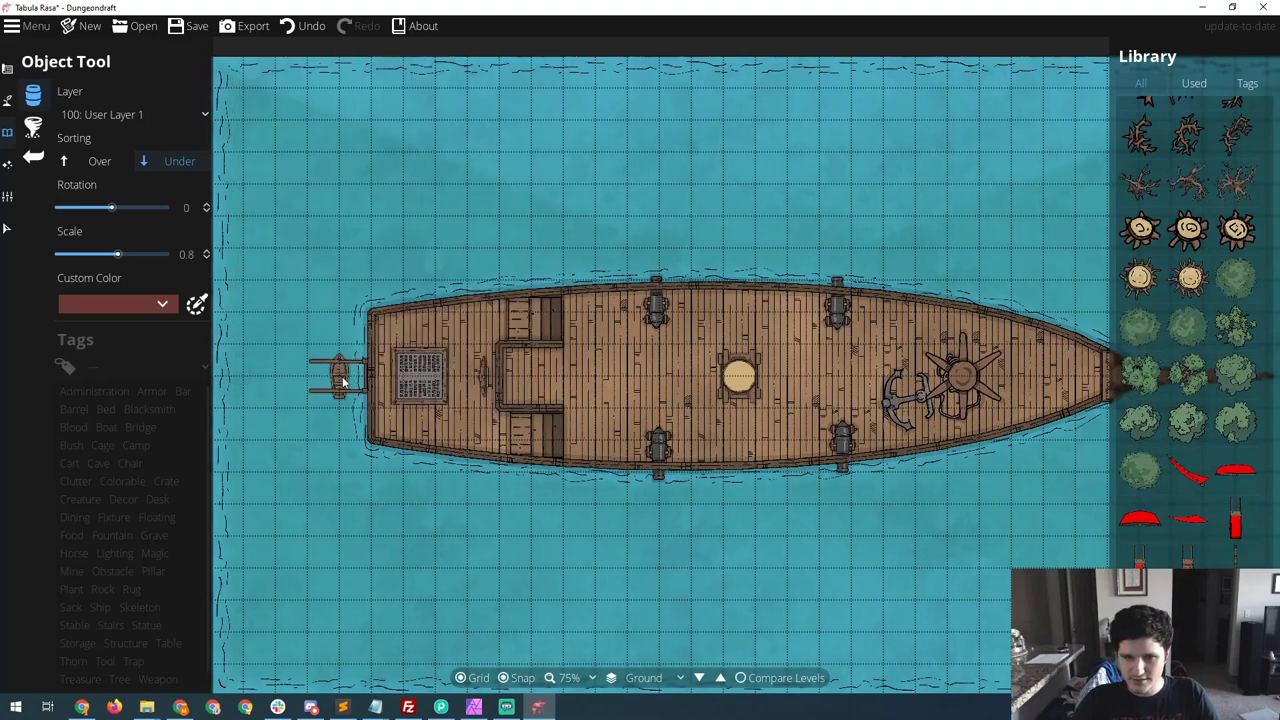
scroll(342, 380, "up", 14)
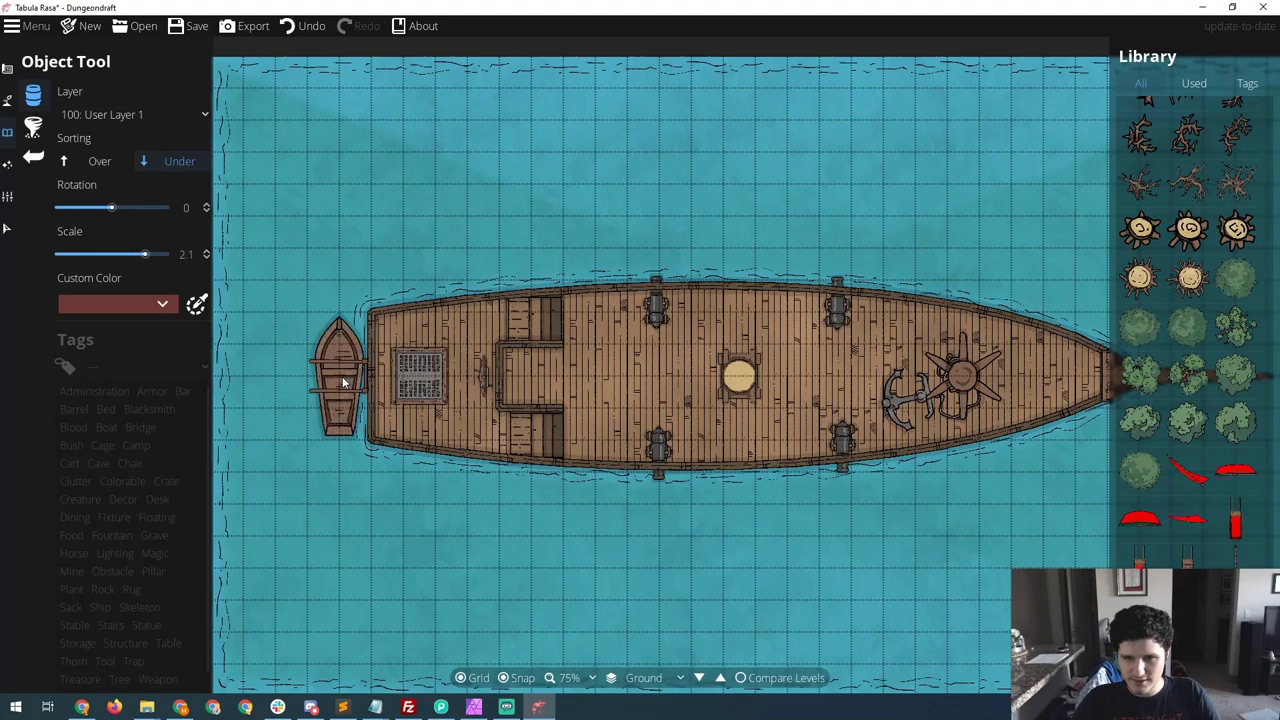
left_click(84, 157)
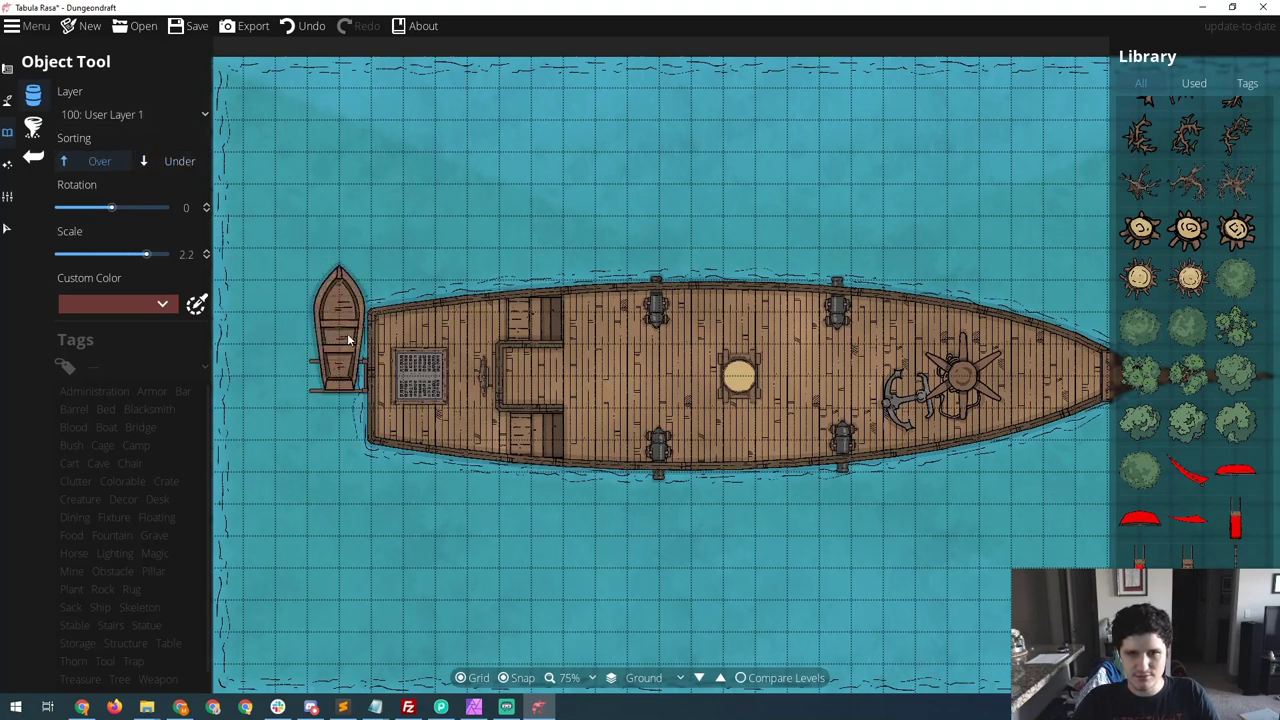
scroll(338, 376, "up", 1)
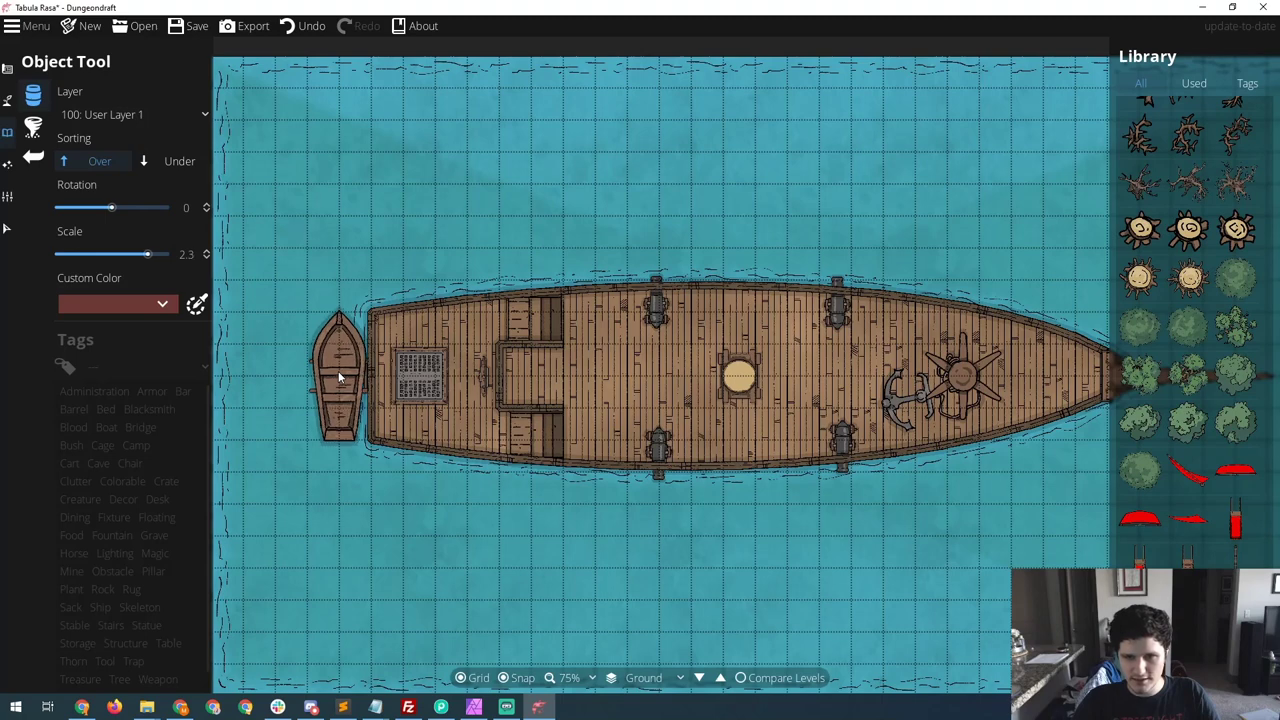
scroll(338, 376, "down", 2)
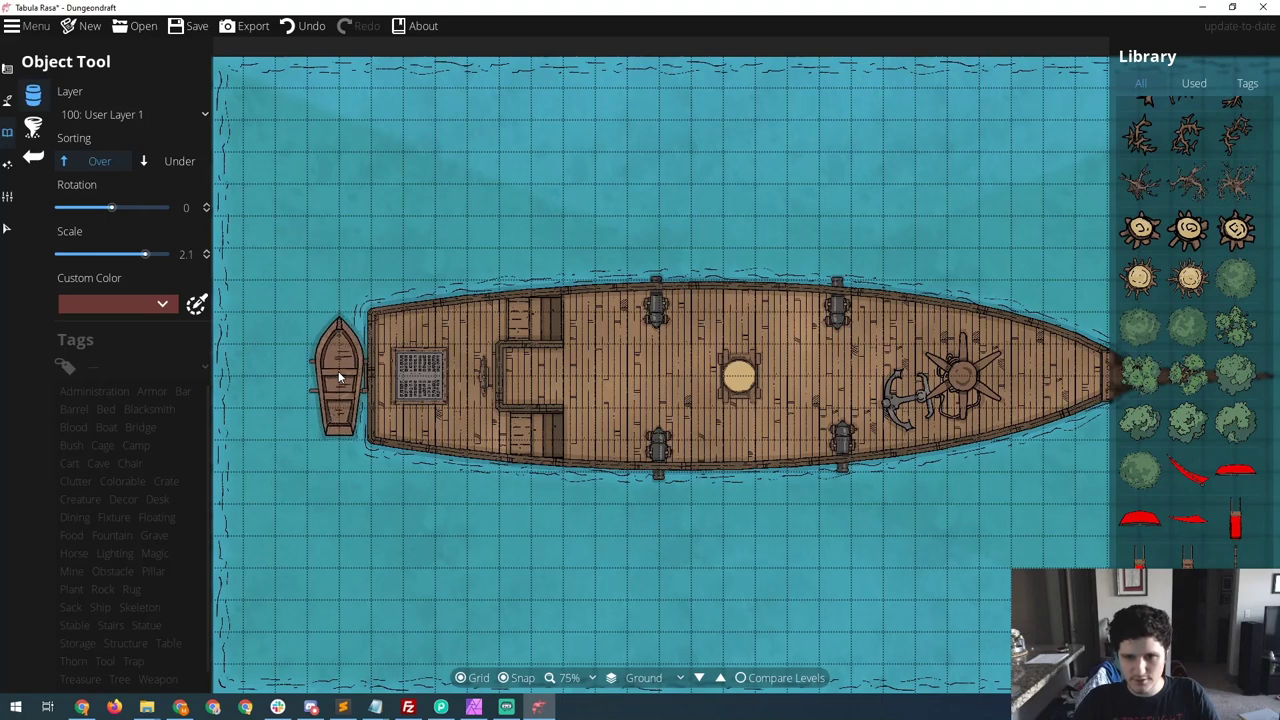
left_click(338, 371)
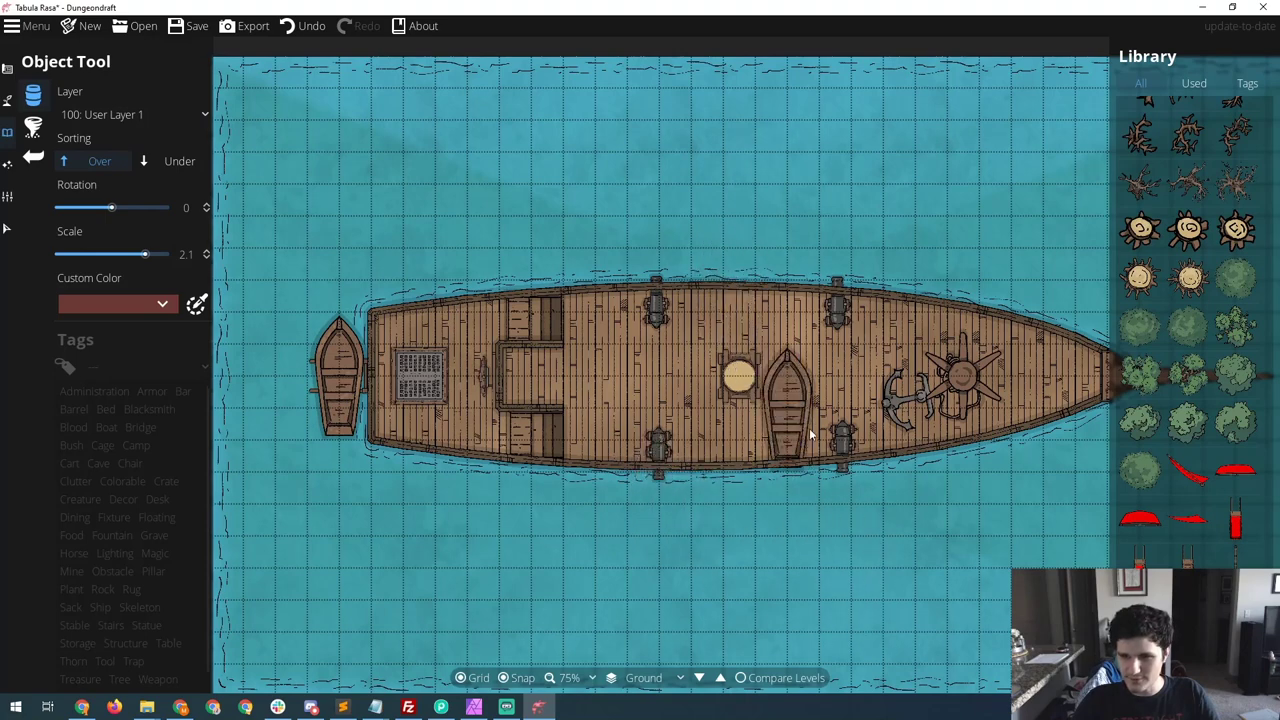
left_click_drag(809, 428, 766, 447)
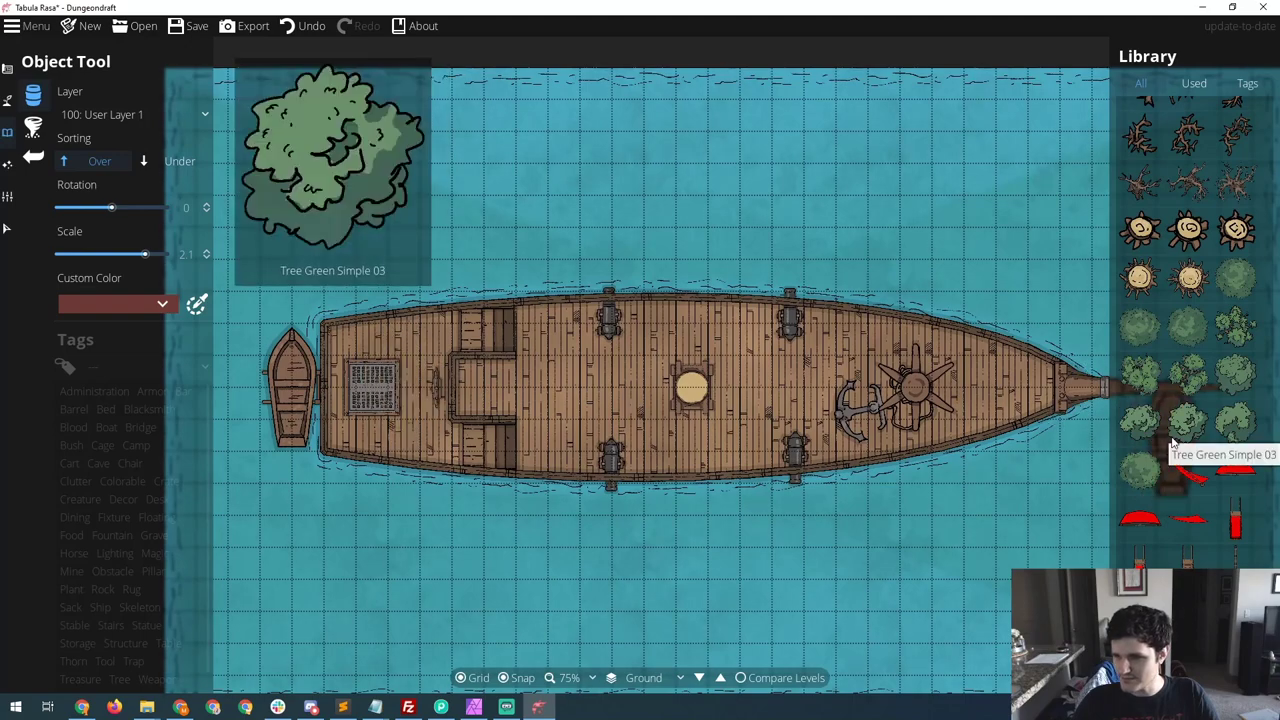
scroll(1189, 452, "down", 15)
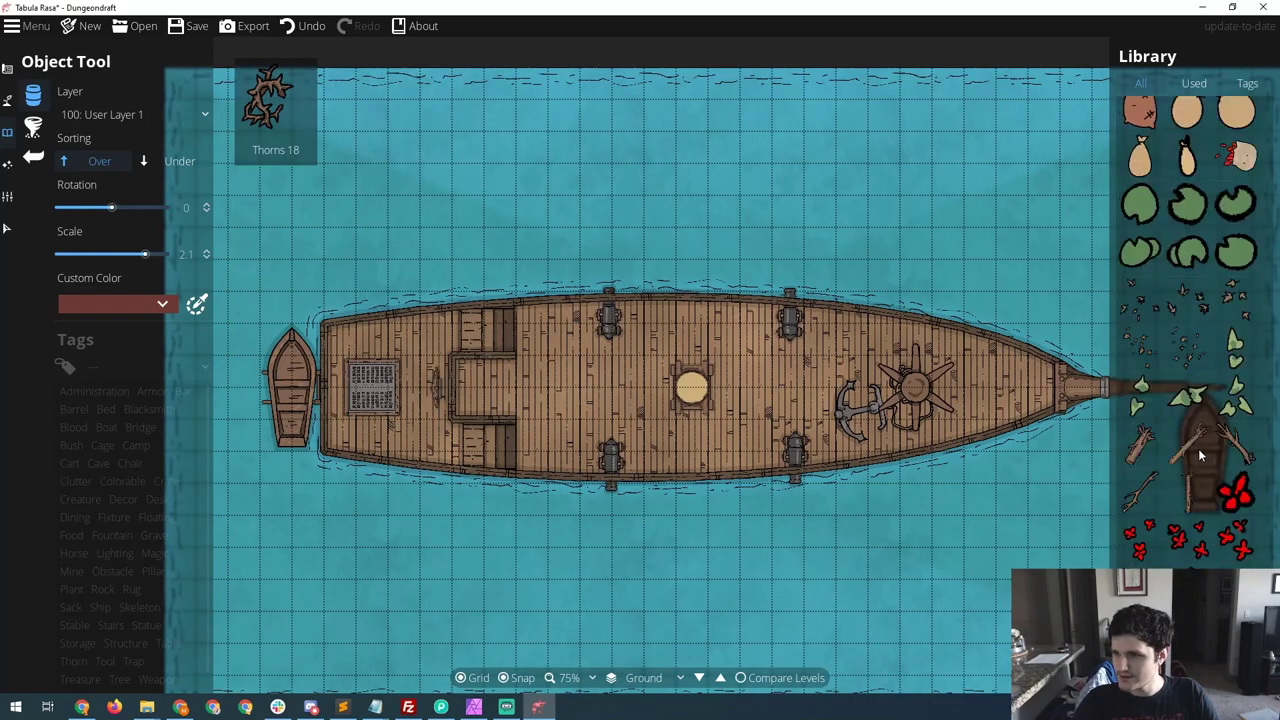
scroll(1198, 448, "up", 5)
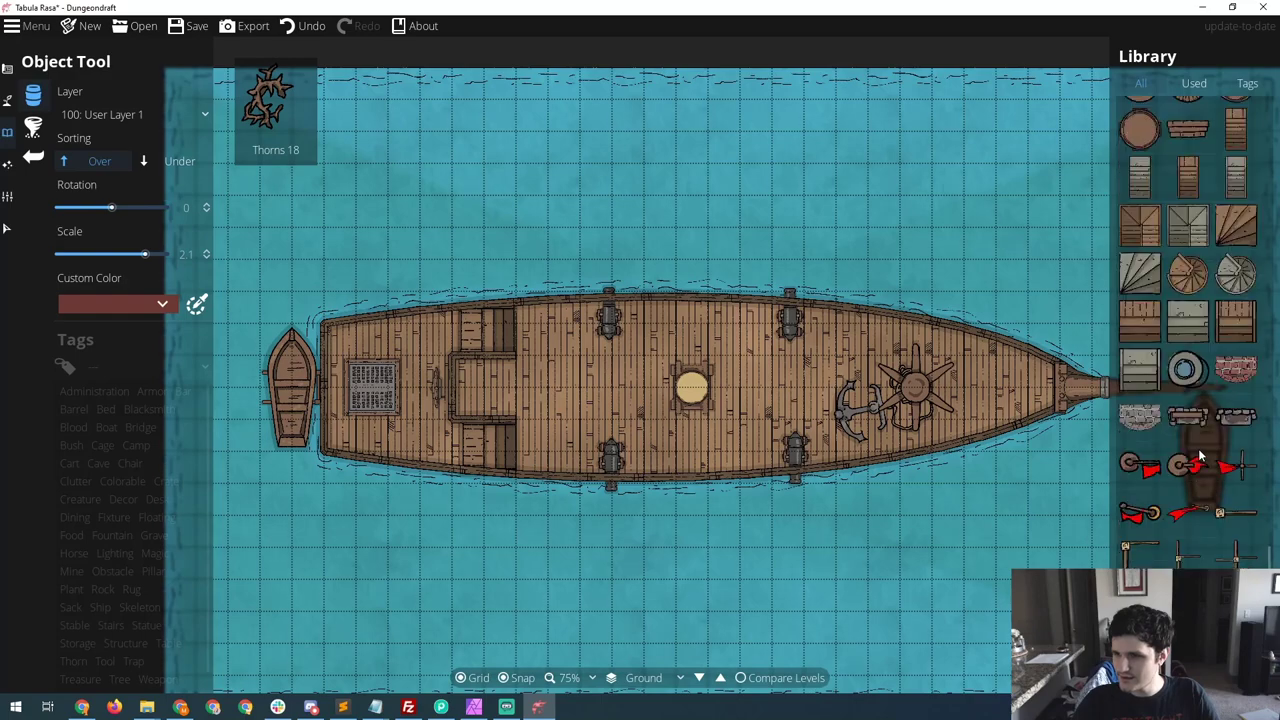
scroll(1200, 455, "up", 15)
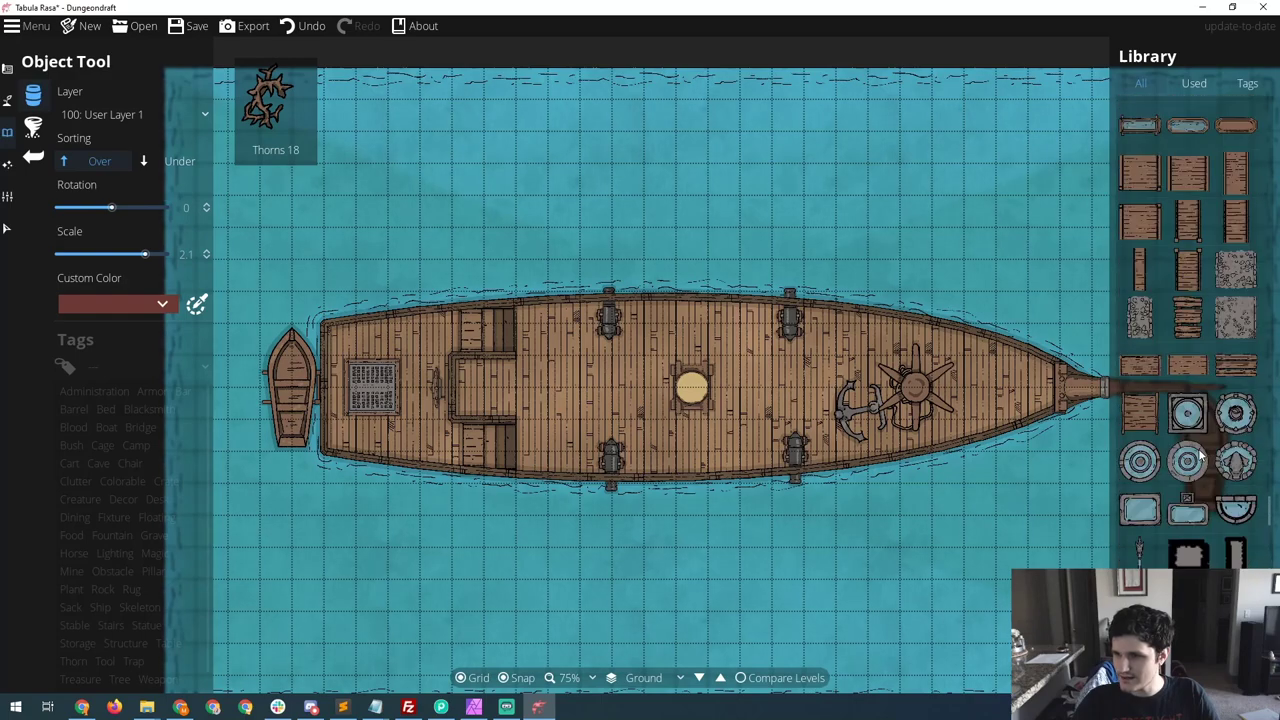
scroll(1198, 448, "up", 10)
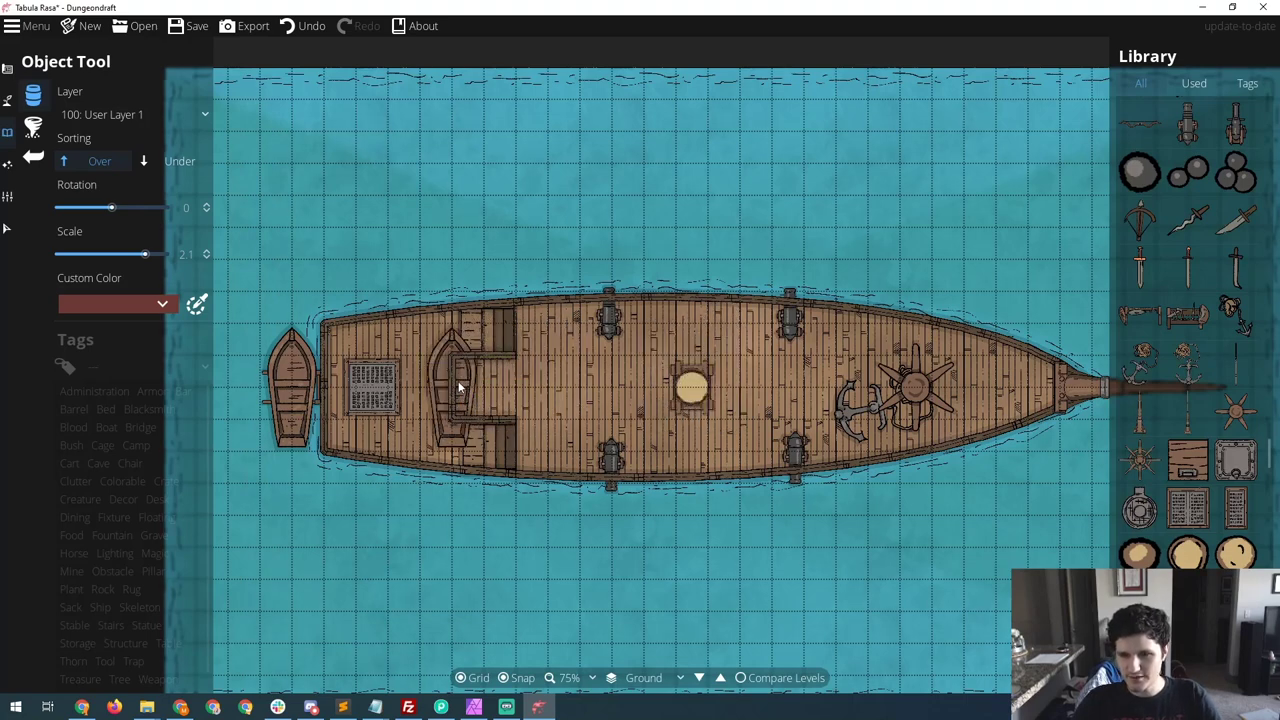
scroll(1194, 376, "up", 5)
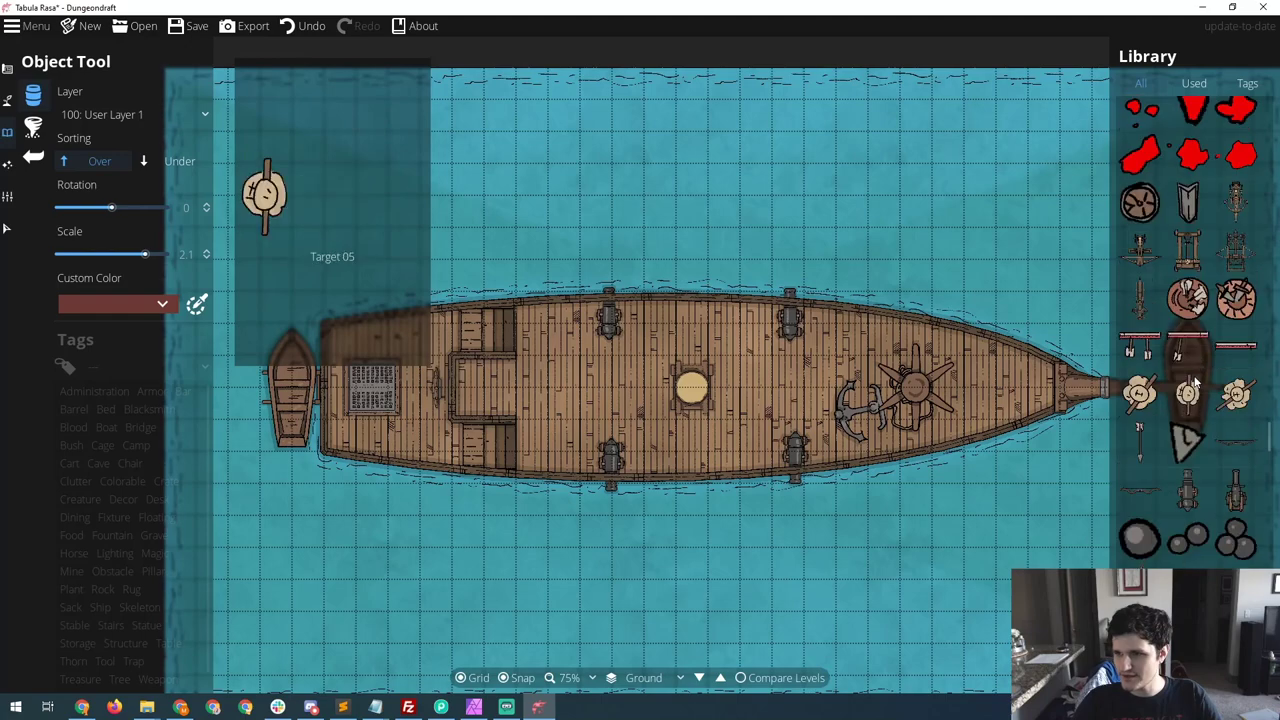
scroll(1194, 378, "up", 10)
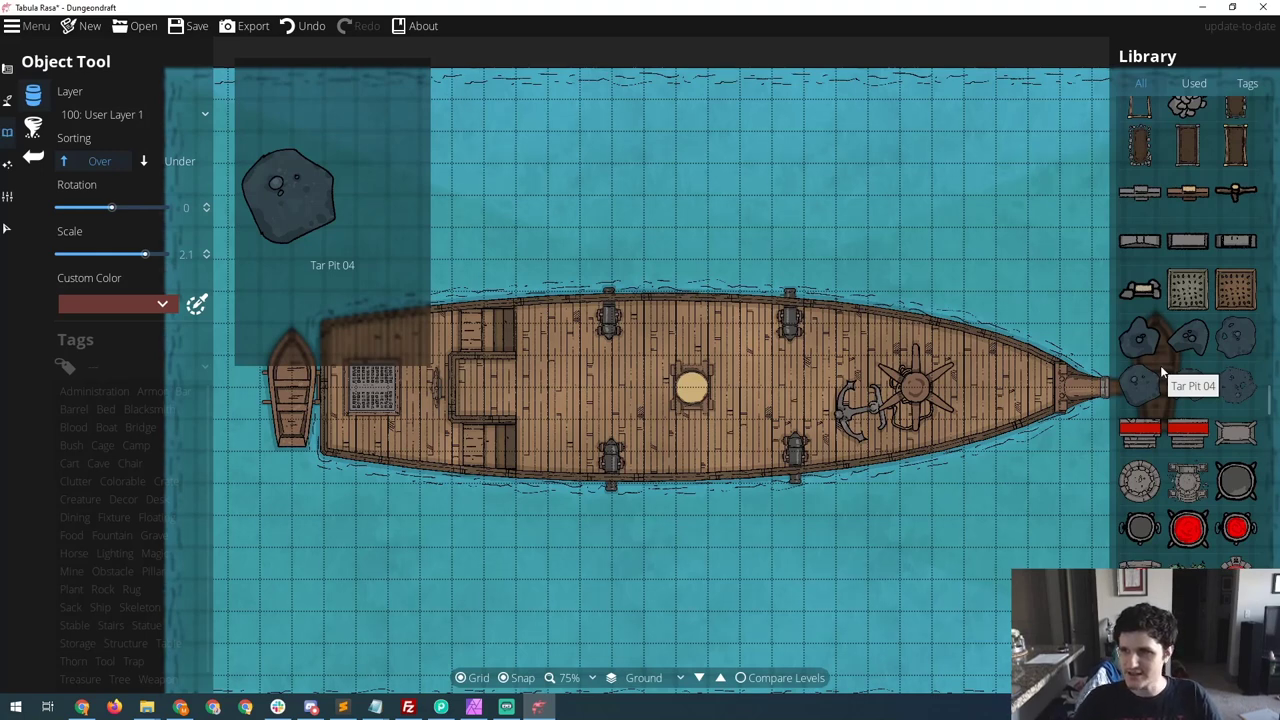
scroll(1165, 370, "down", 5)
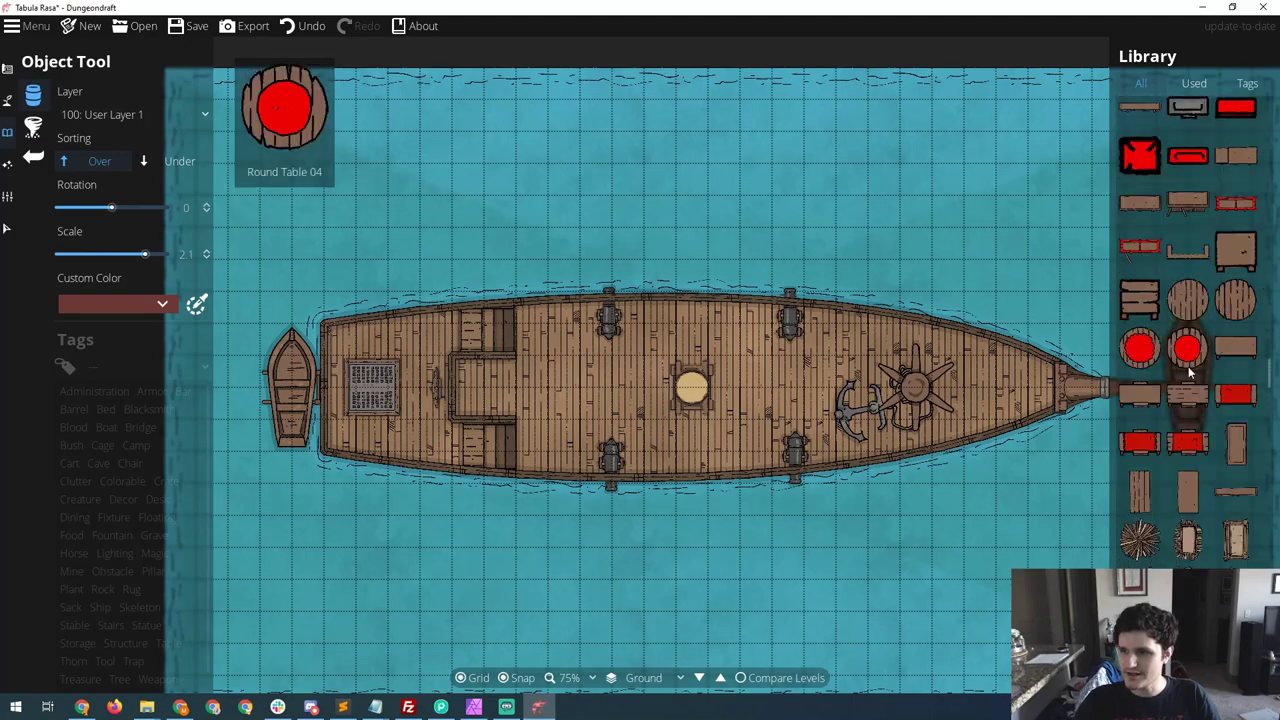
scroll(1188, 372, "up", 4)
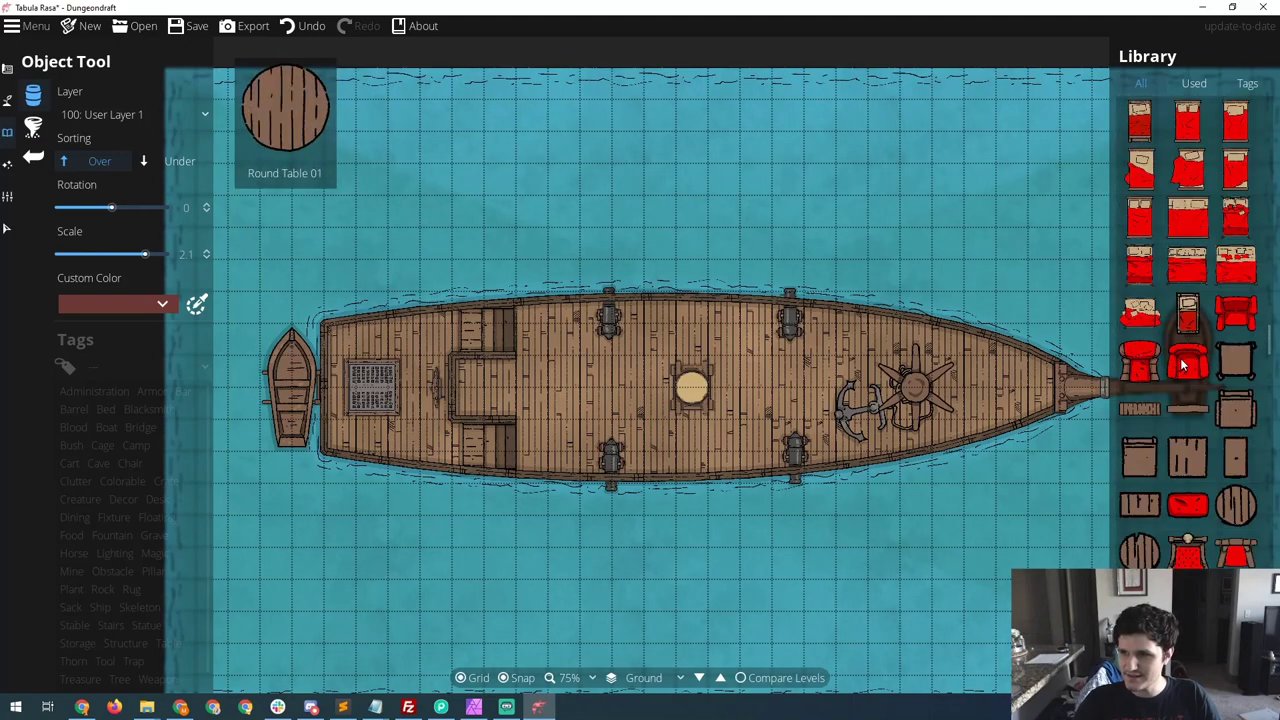
scroll(1182, 366, "up", 3)
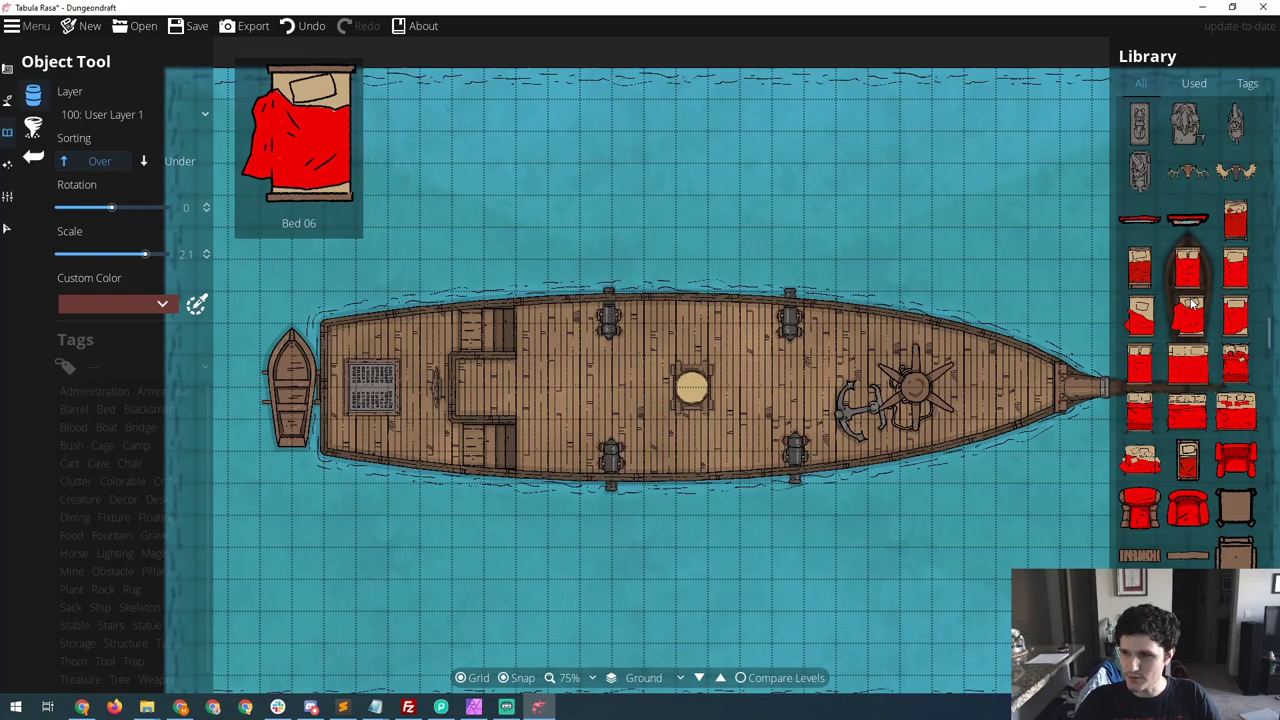
scroll(1191, 304, "up", 5)
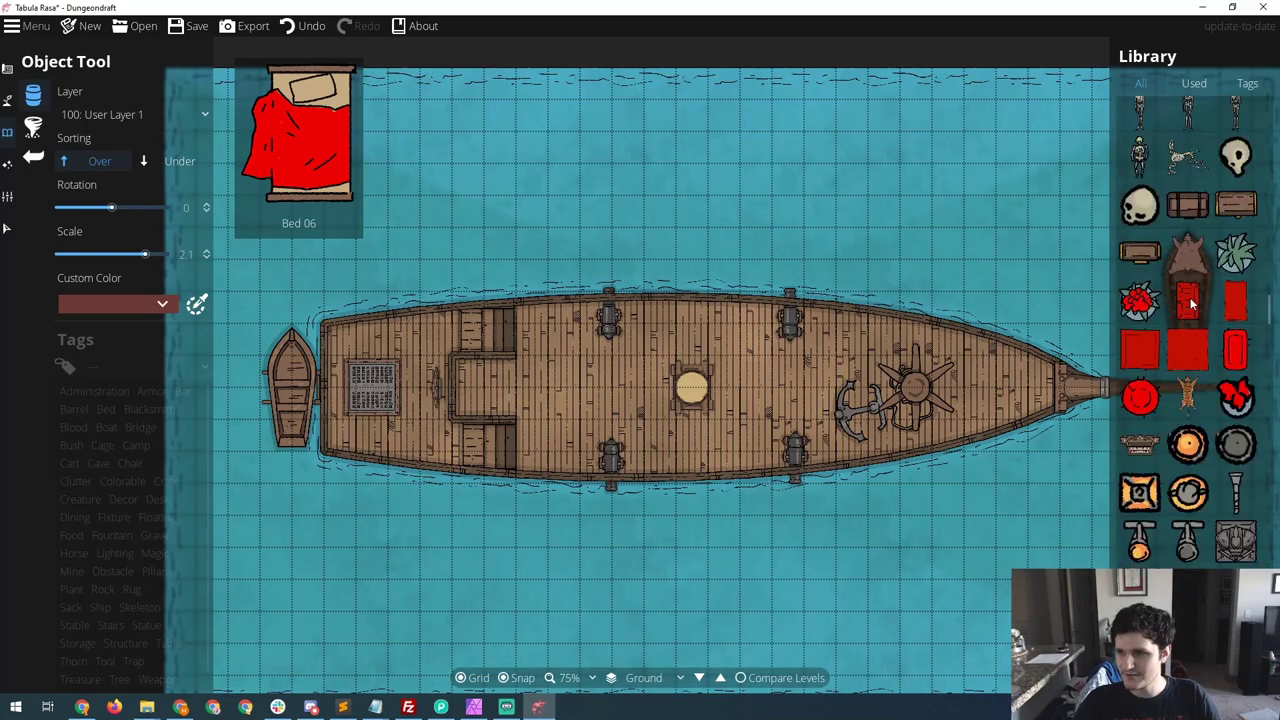
scroll(1191, 304, "up", 5)
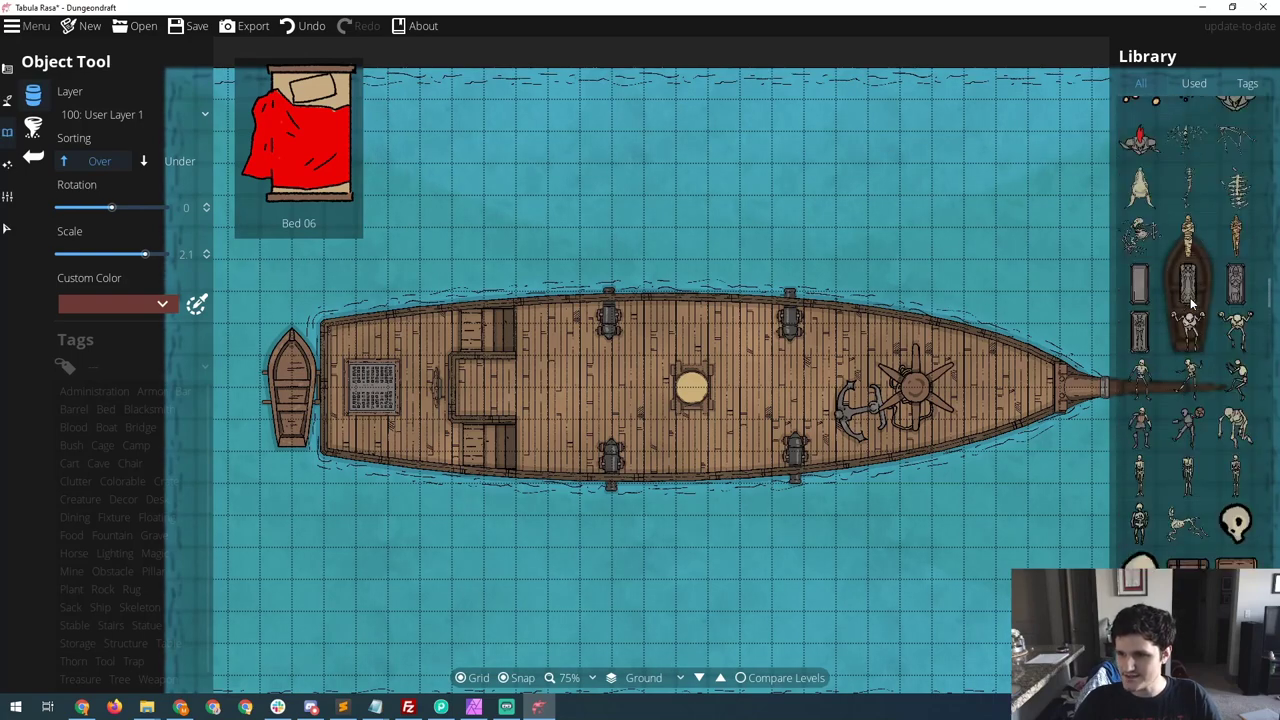
left_click(1237, 427)
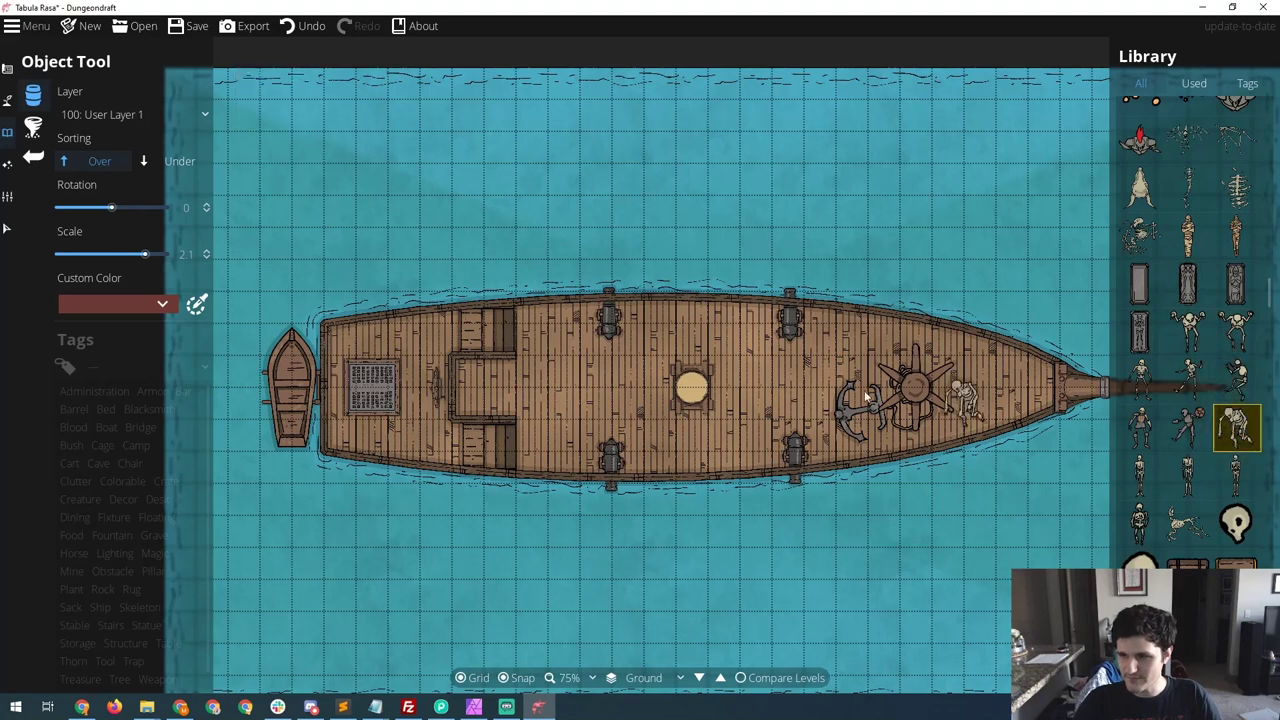
scroll(1204, 369, "up", 3)
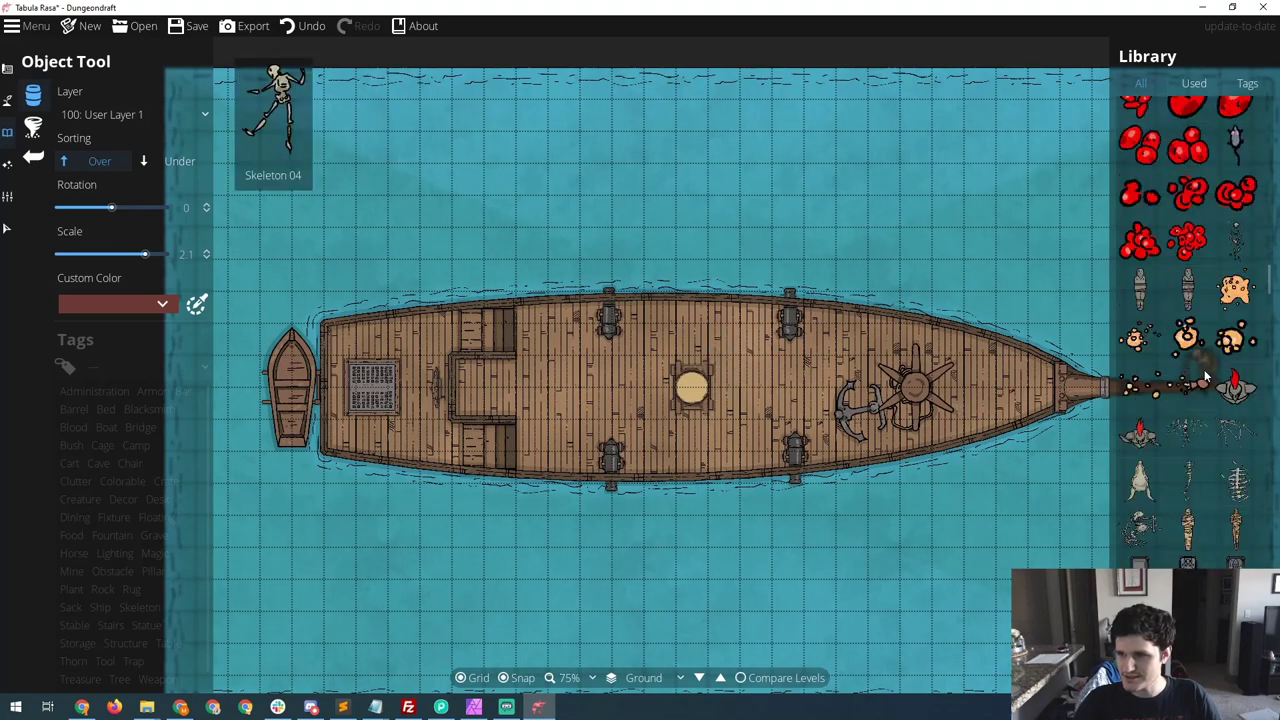
scroll(1204, 376, "up", 5)
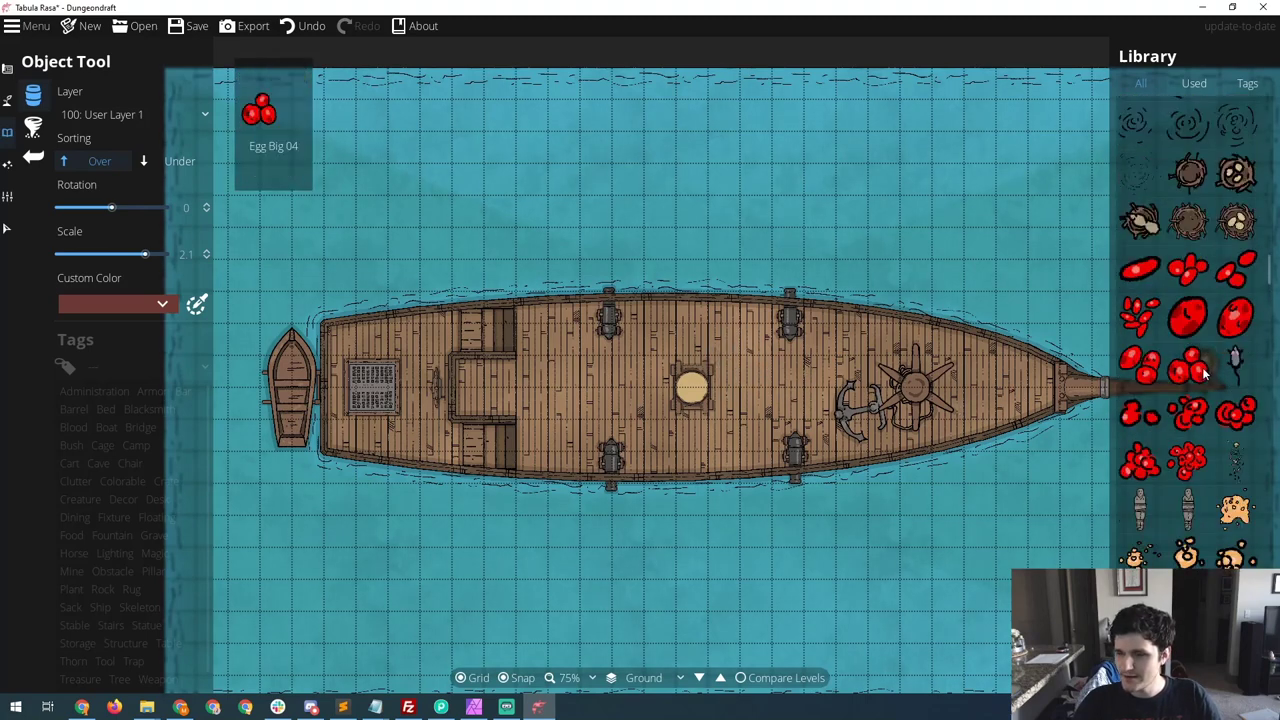
scroll(1202, 366, "up", 4)
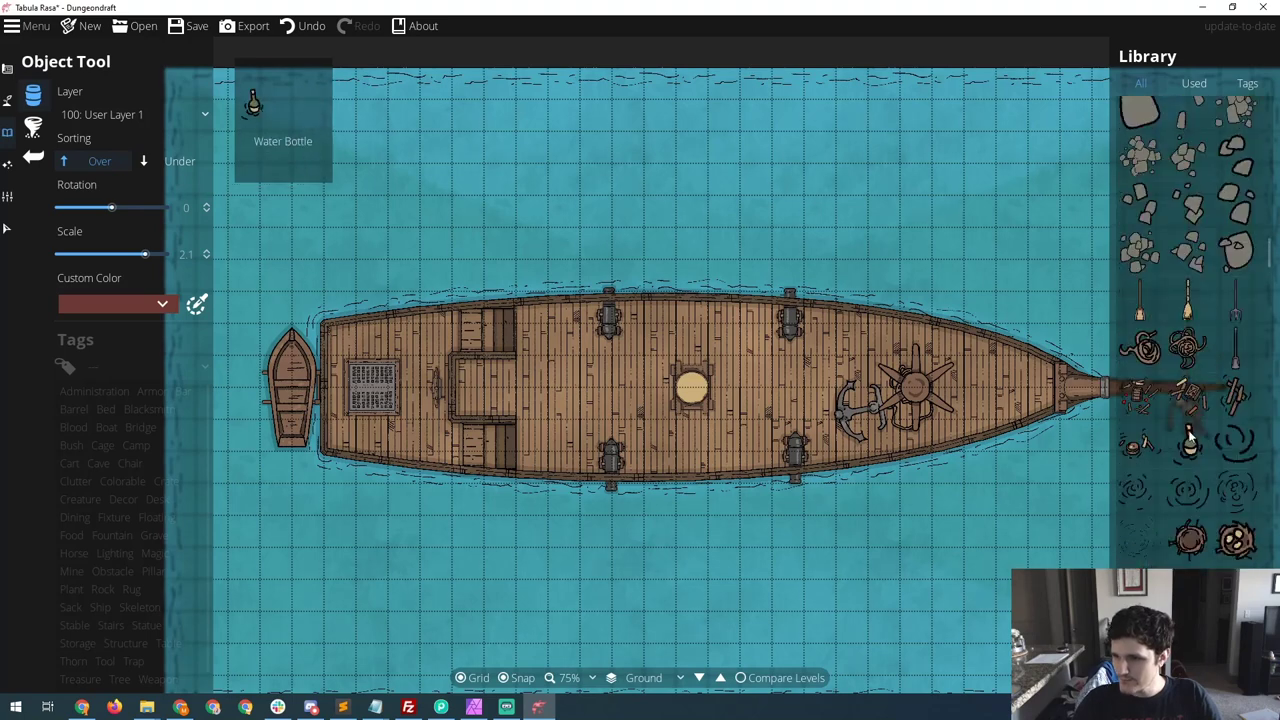
left_click(1189, 443)
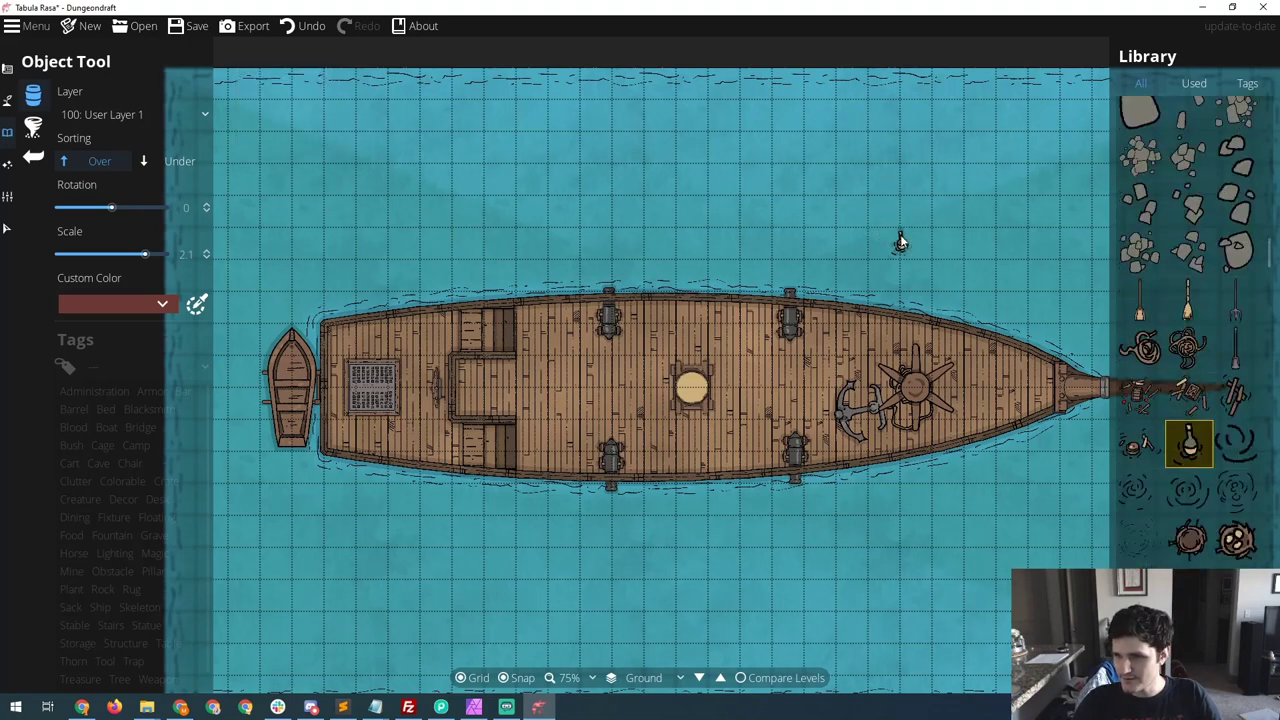
left_click(1186, 395)
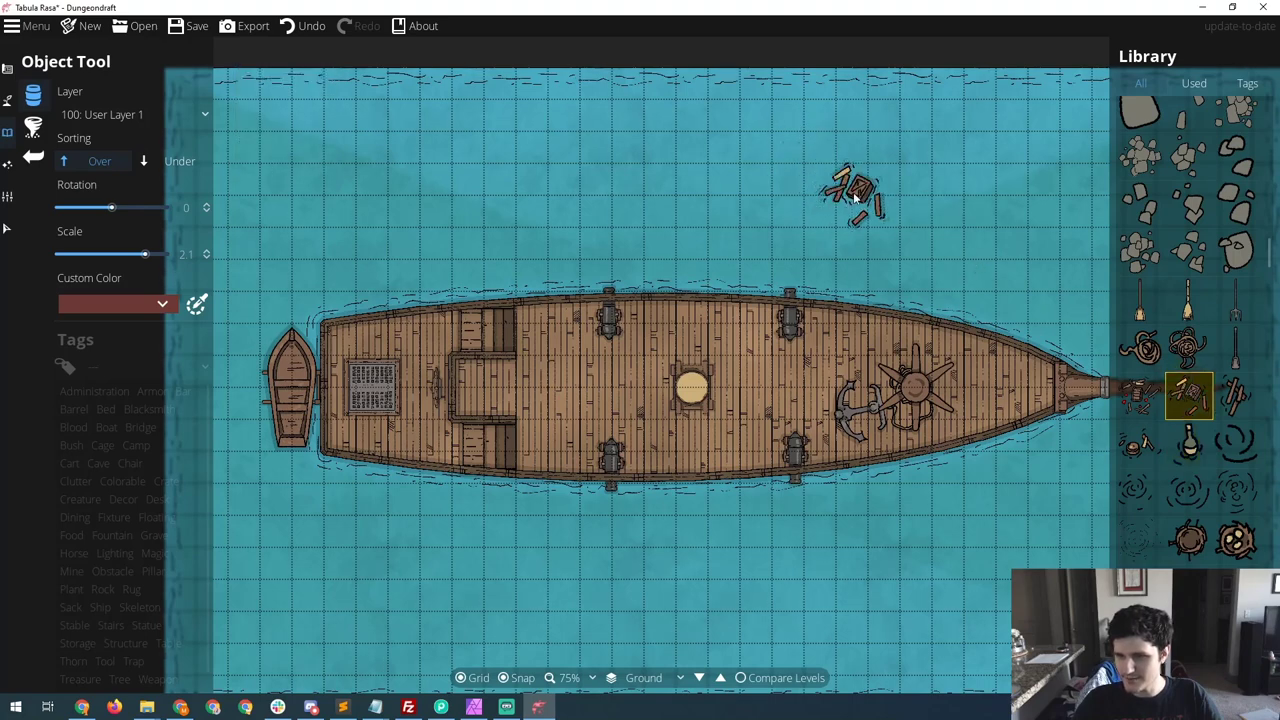
mouse_move(1180, 448)
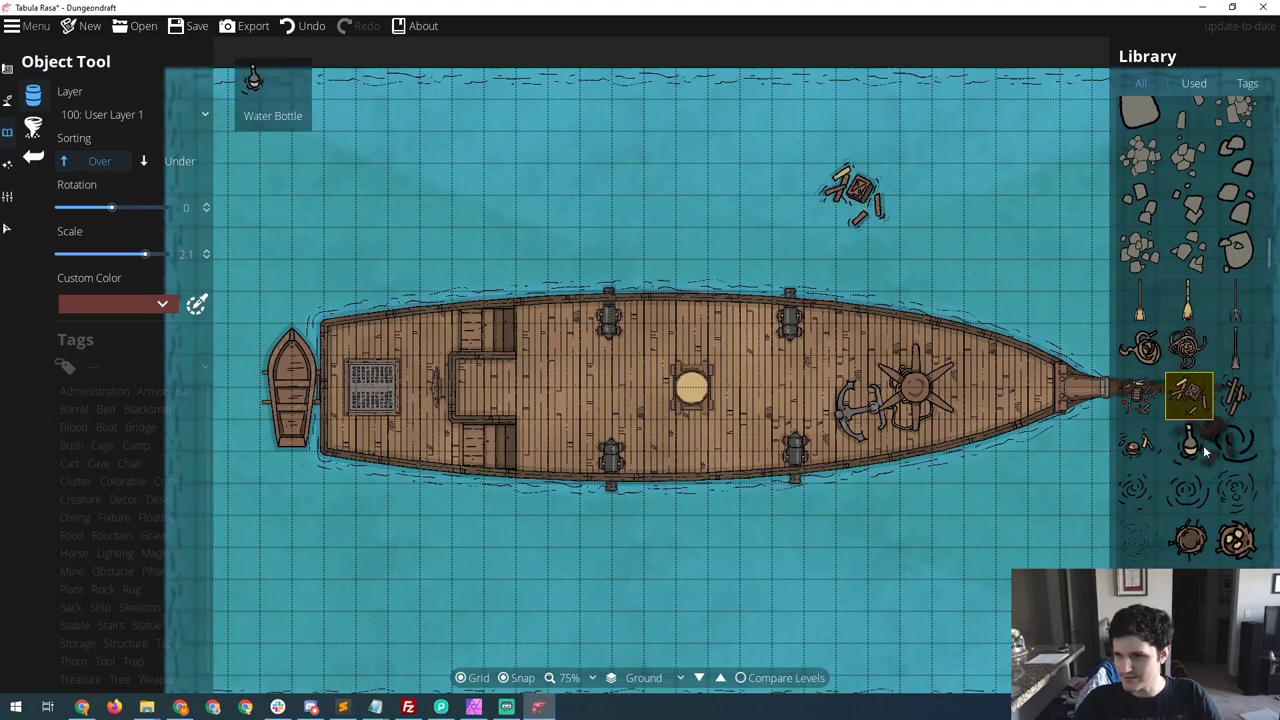
left_click(1140, 445)
left_click(414, 562)
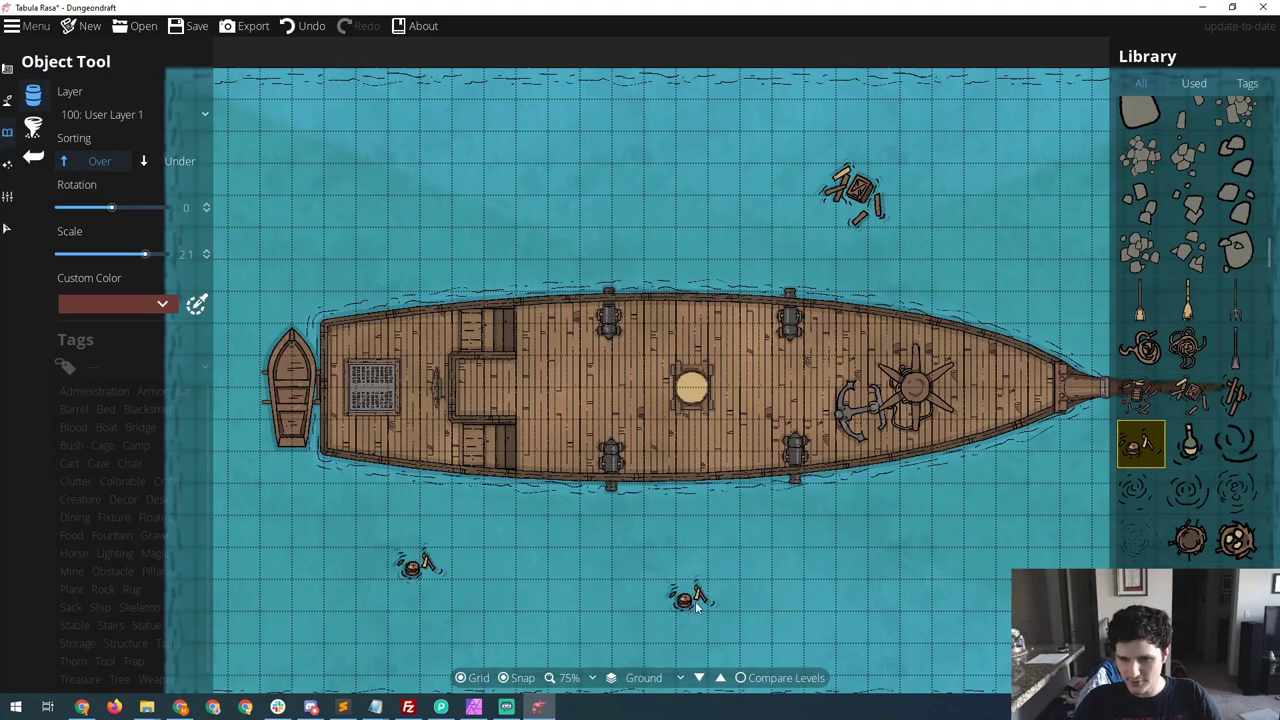
mouse_move(1215, 435)
left_click(1140, 395)
left_click(737, 607)
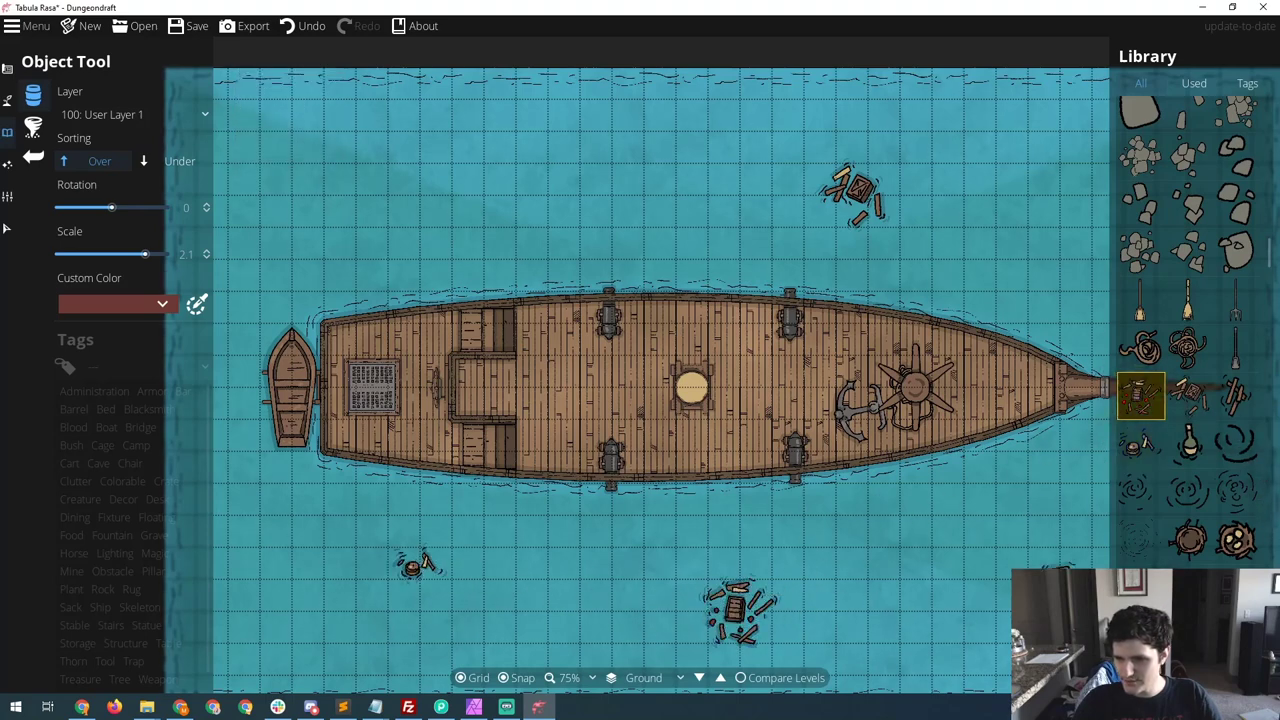
scroll(1212, 394, "up", 5)
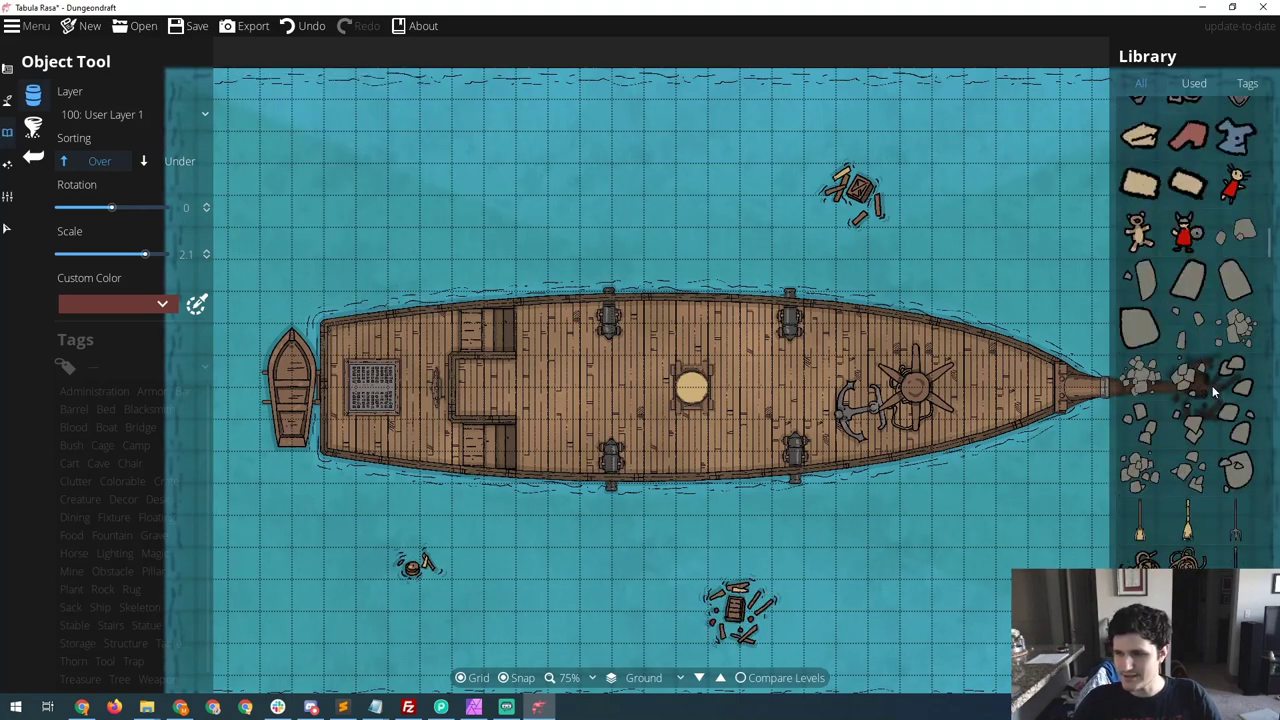
scroll(1212, 385, "up", 15)
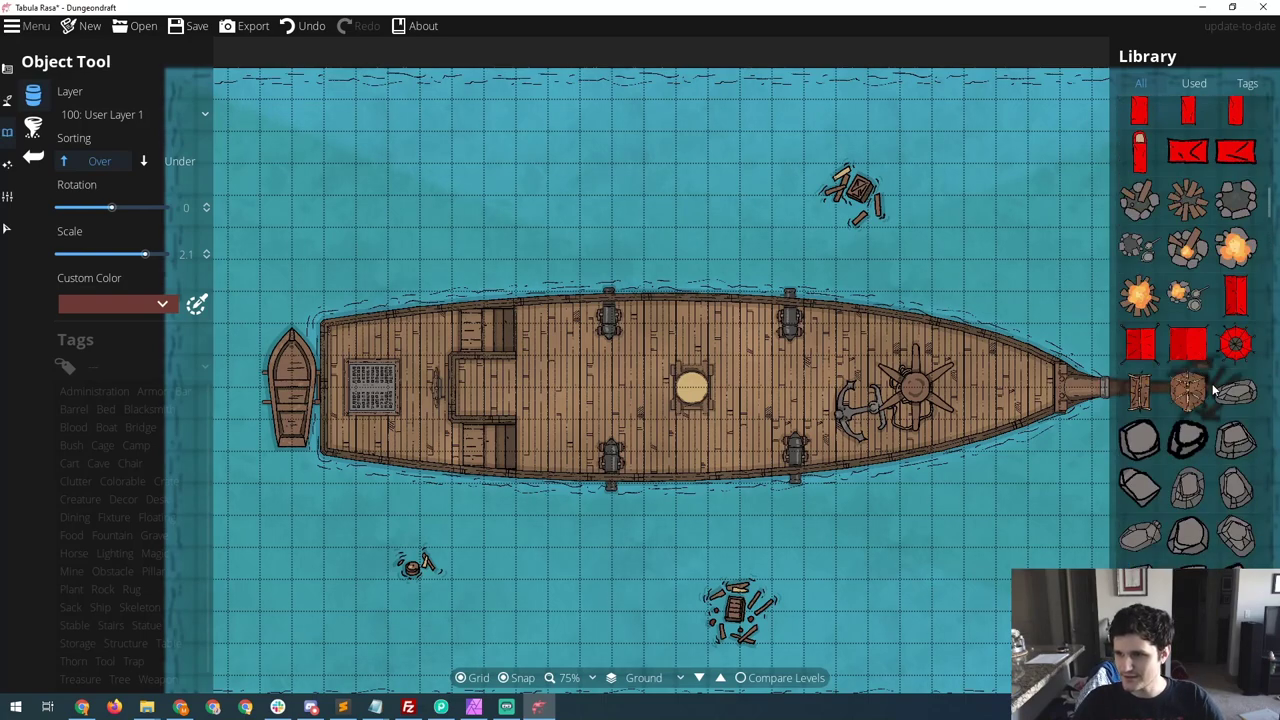
scroll(1213, 390, "up", 6)
scroll(1213, 390, "up", 15)
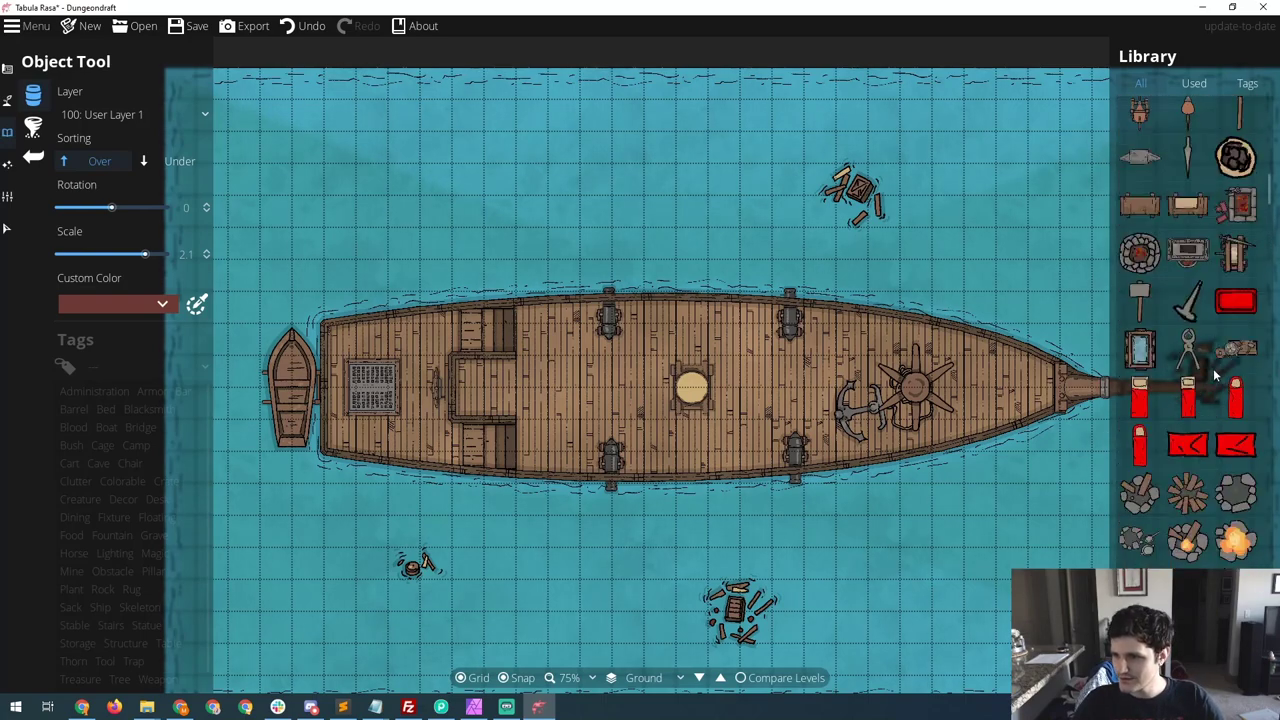
scroll(1213, 339, "up", 10)
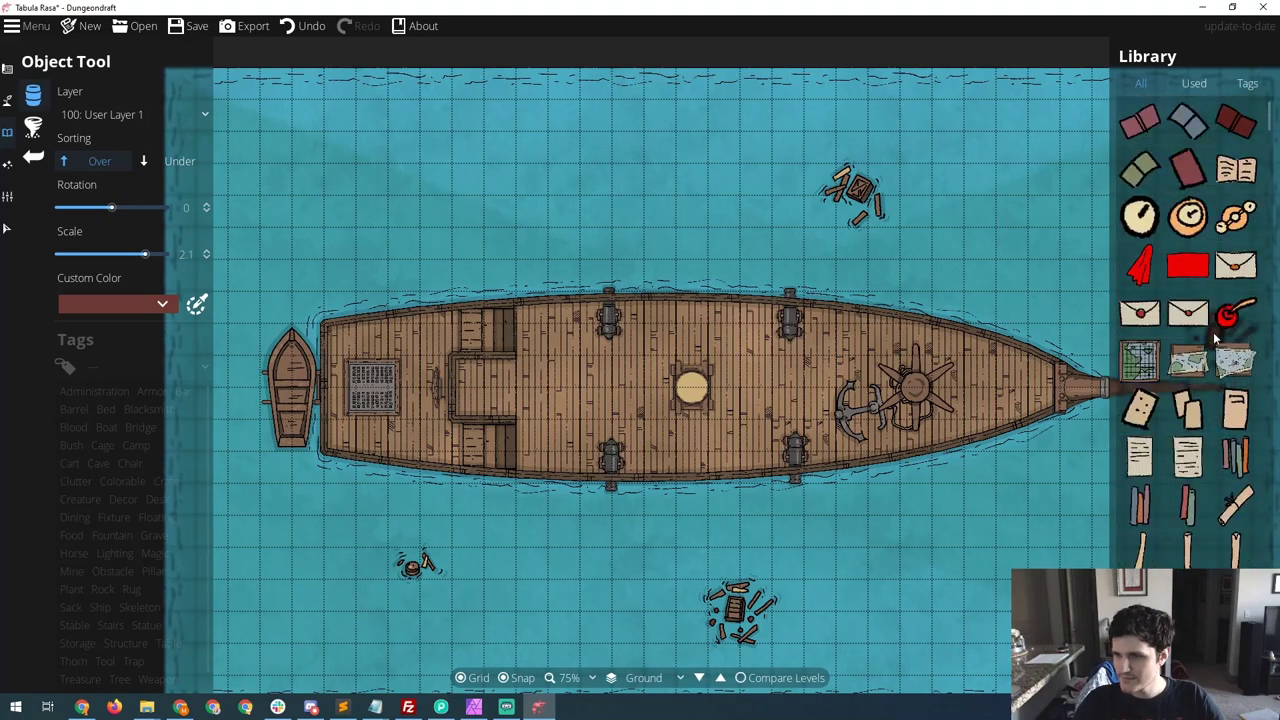
- Set the environment's ambient light colour to dark grey 444444
left_click(8, 229)
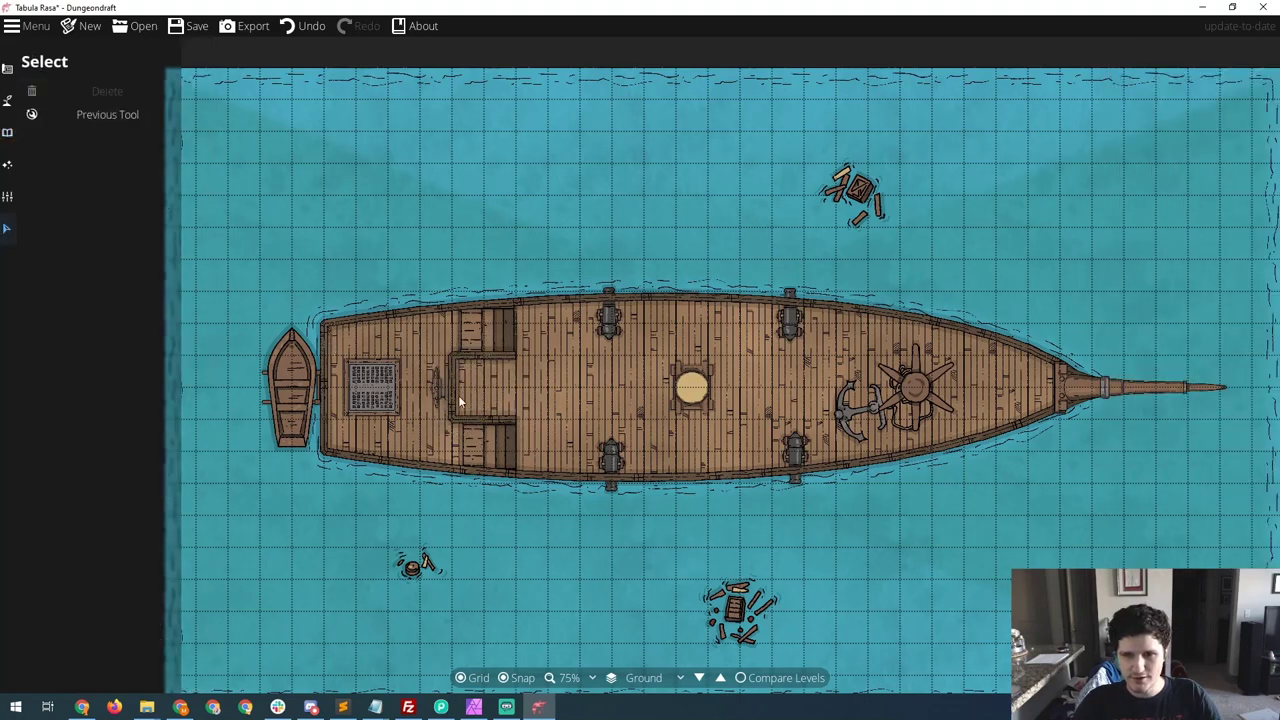
left_click(8, 167)
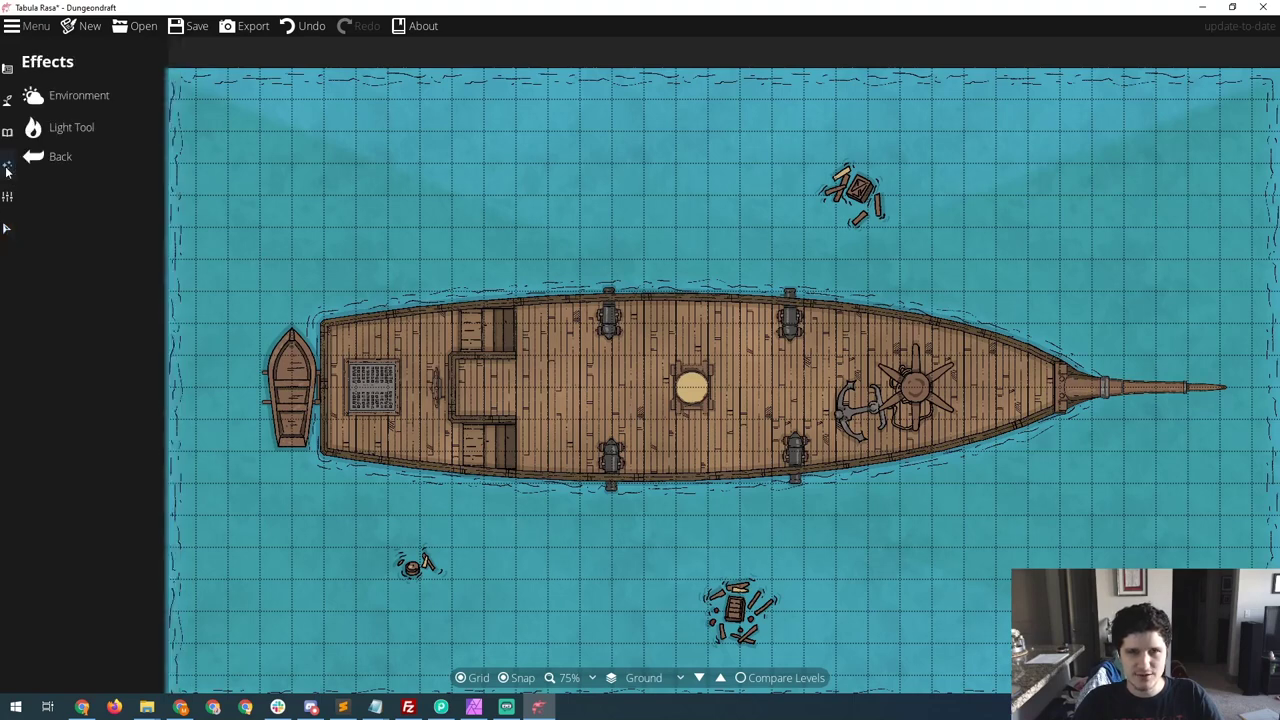
left_click(64, 100)
left_click(97, 114)
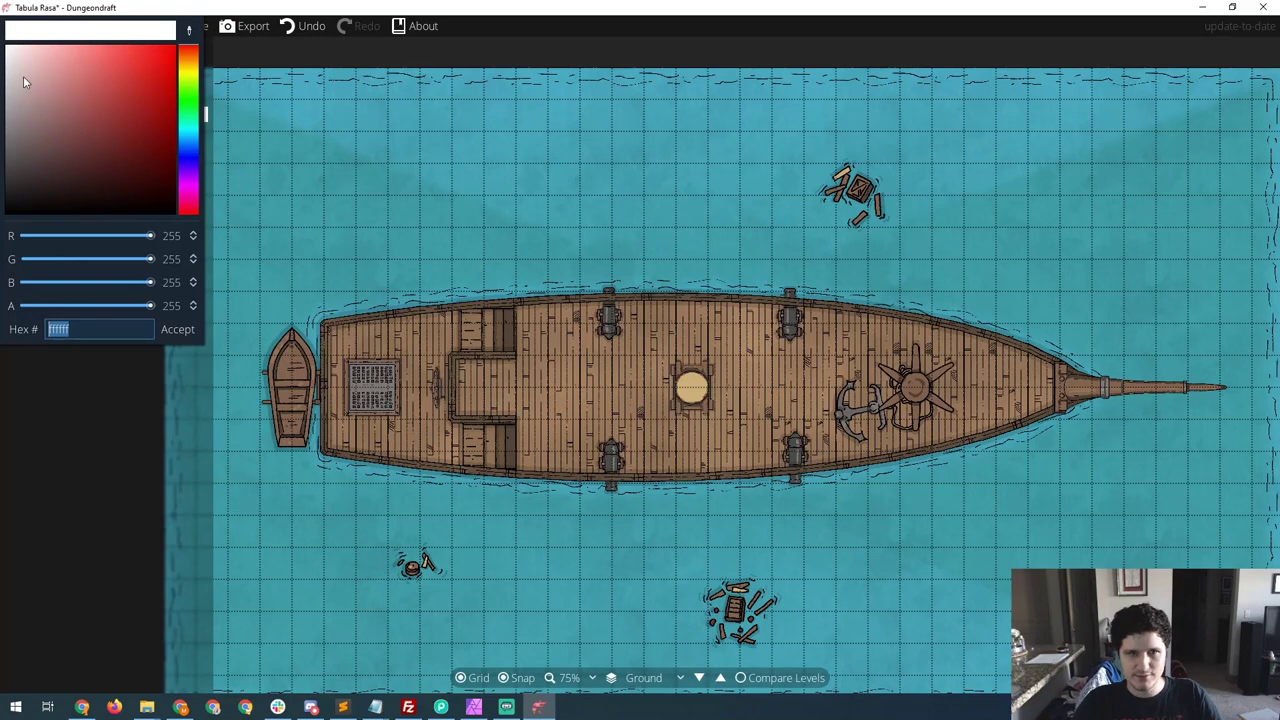
left_click_drag(23, 76, 5, 170)
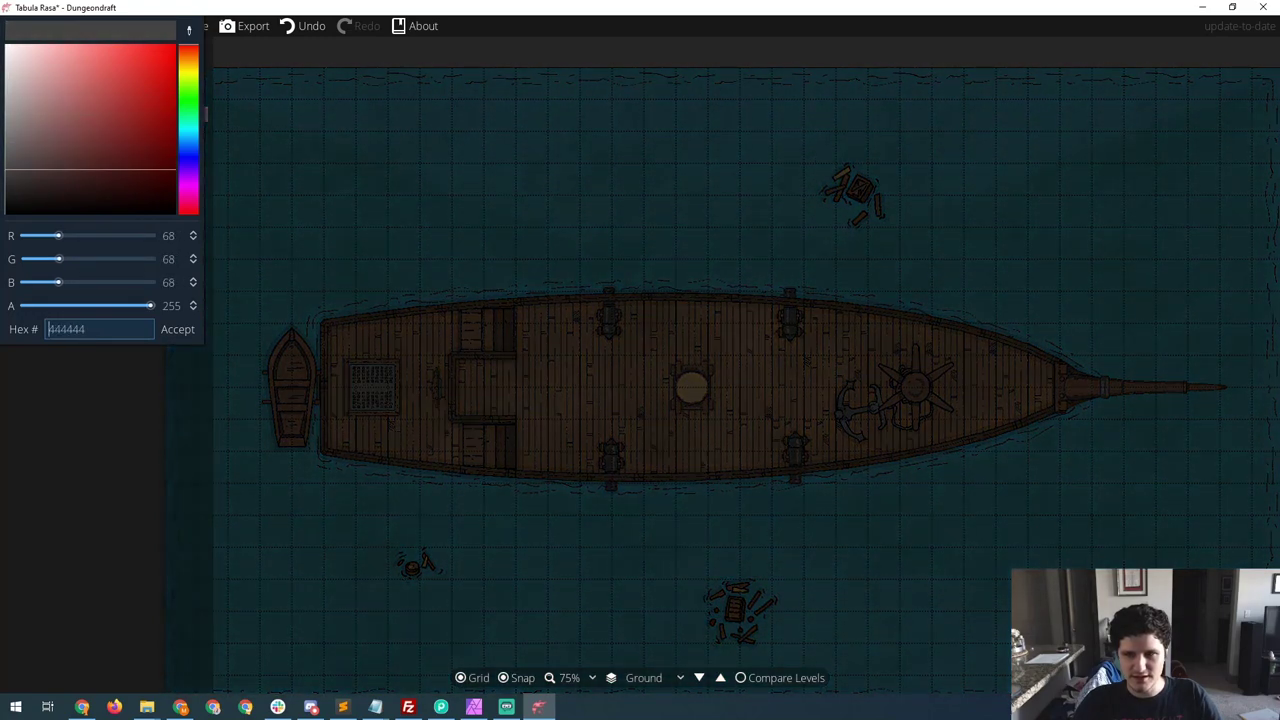
left_click(121, 402)
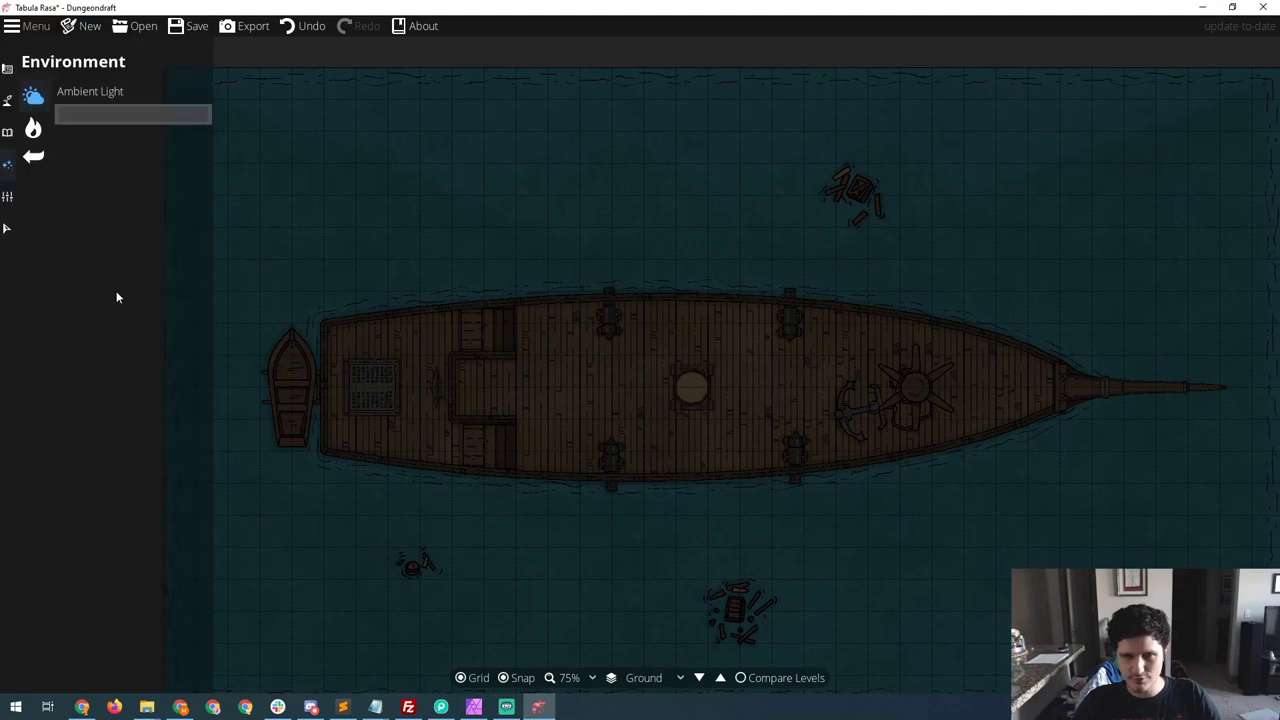
left_click(33, 128)
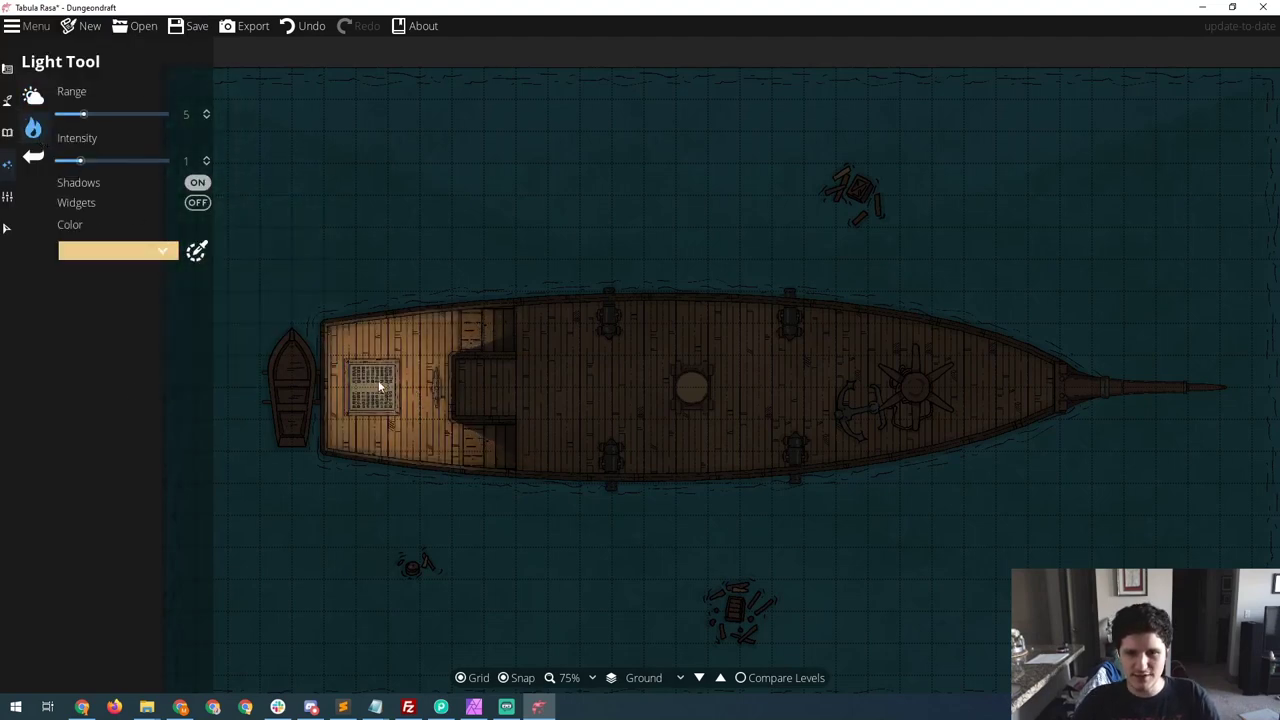
- Open the Object Tool library and filter its assets by the Living Quarters tag
left_click(8, 128)
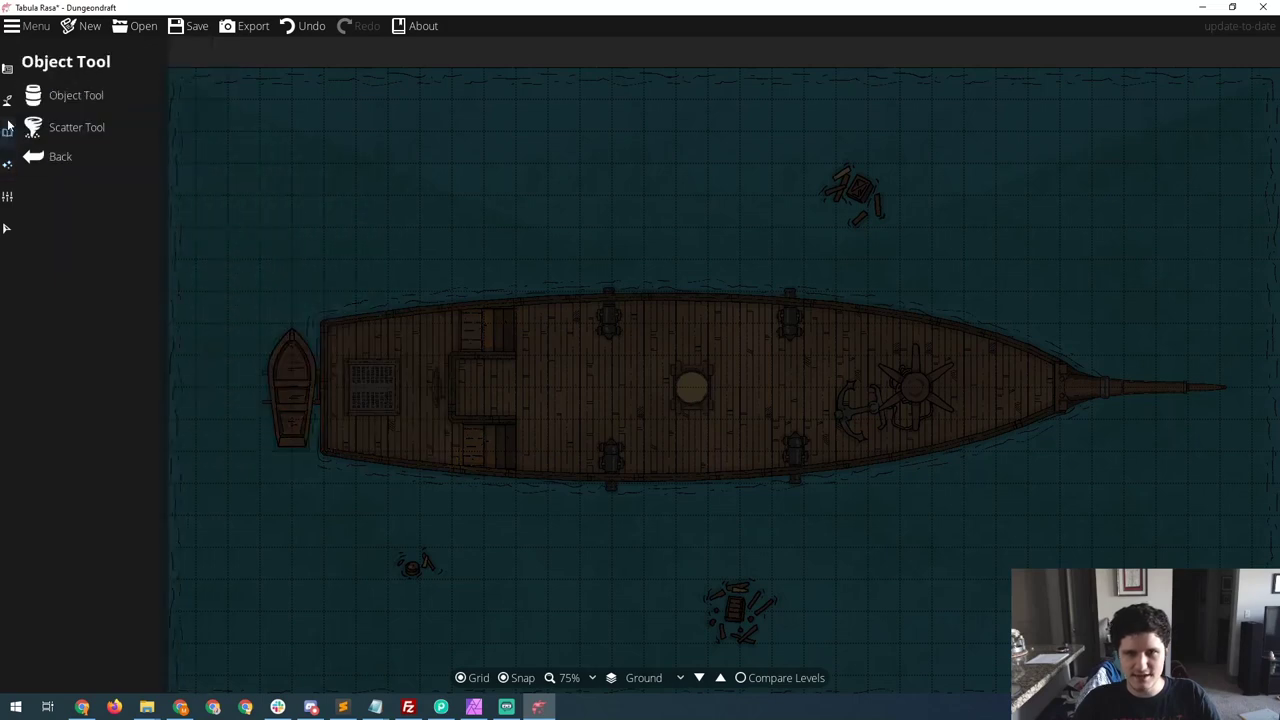
left_click(70, 95)
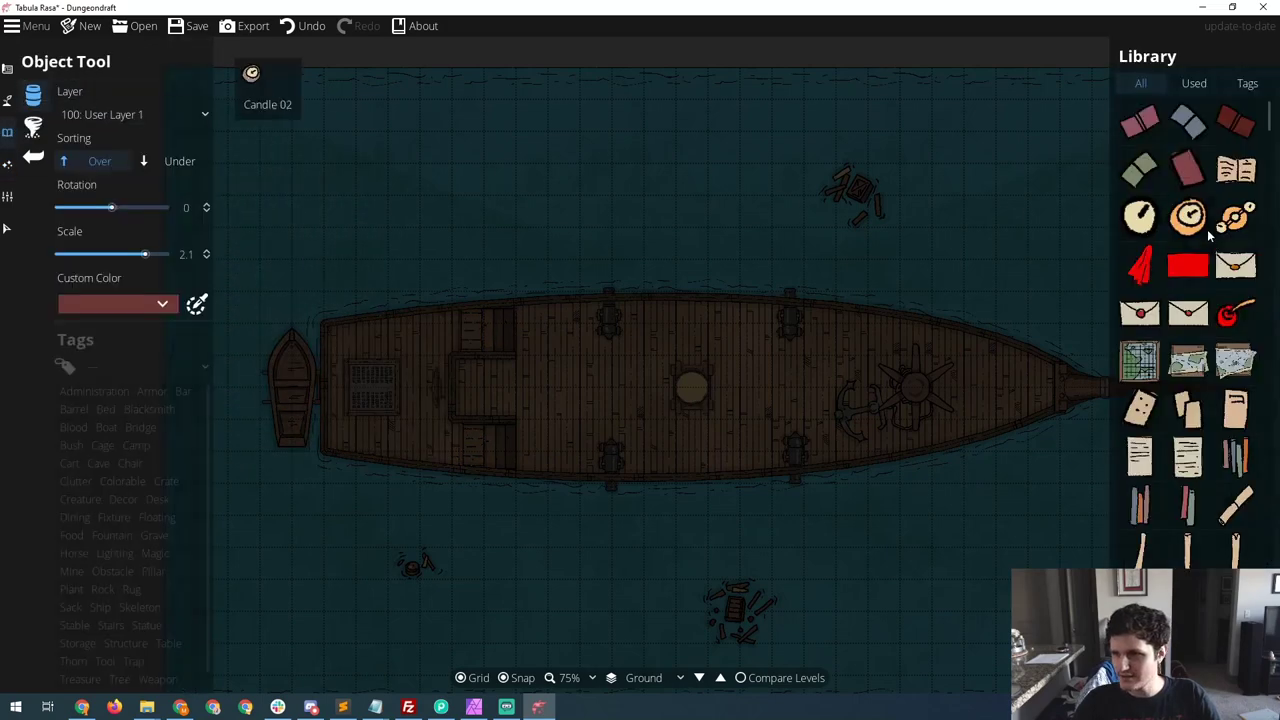
scroll(1210, 234, "down", 5)
left_click(129, 367)
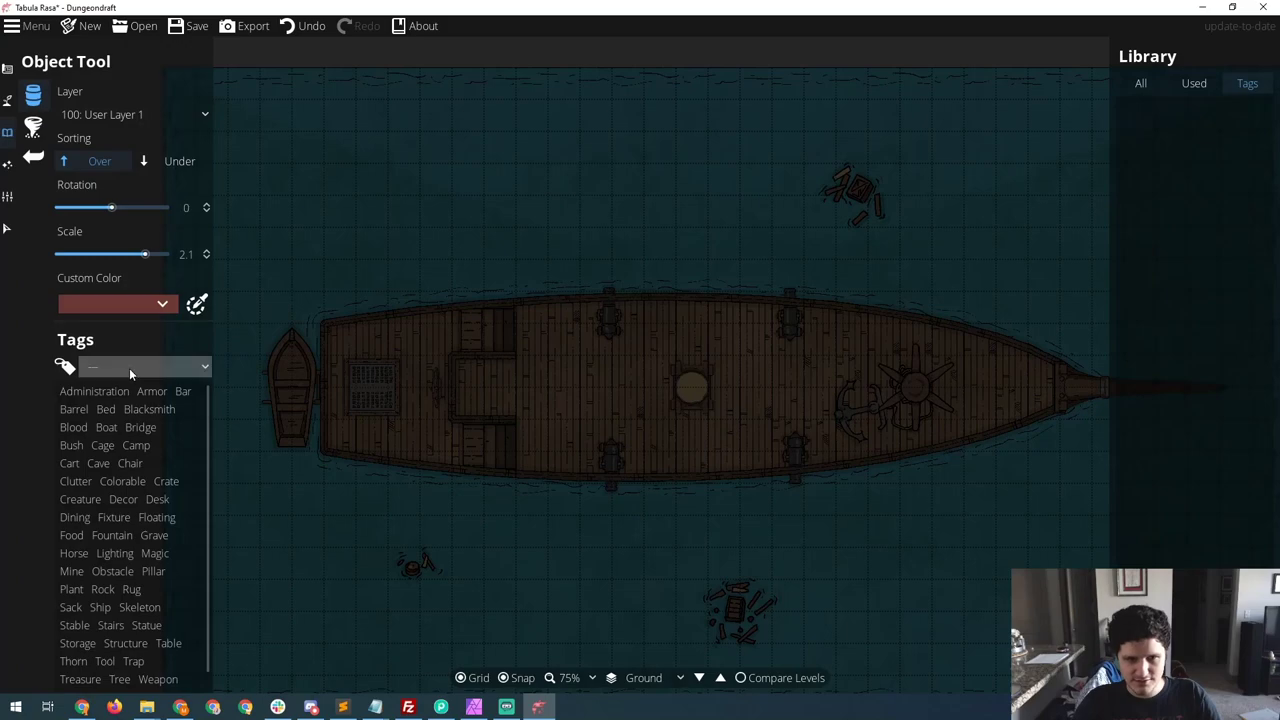
left_click(128, 360)
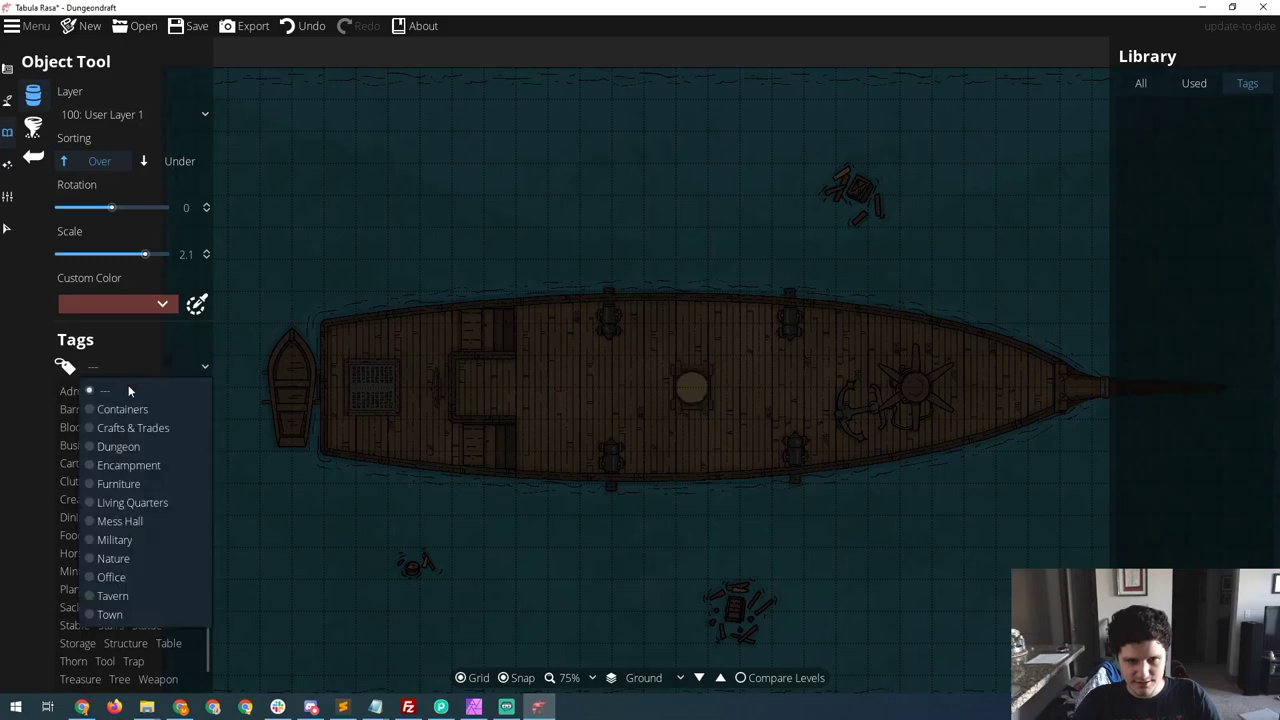
left_click(131, 503)
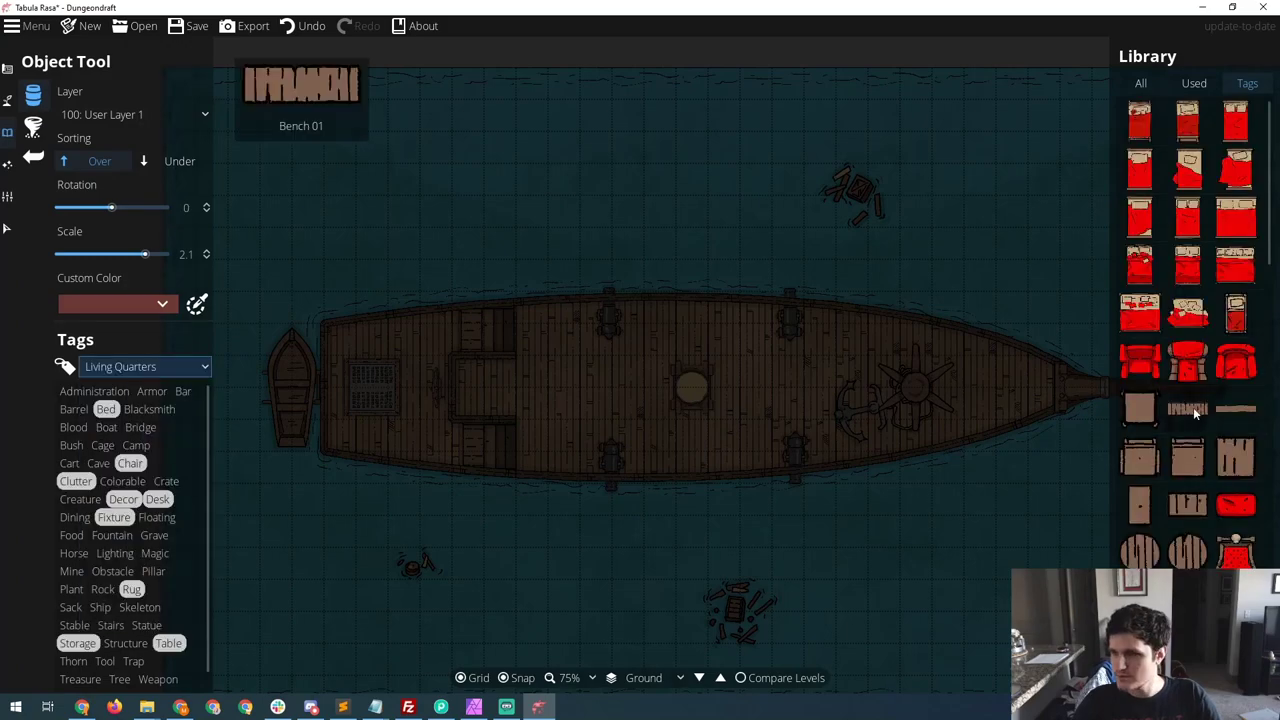
scroll(1224, 400, "down", 8)
scroll(1224, 400, "up", 6)
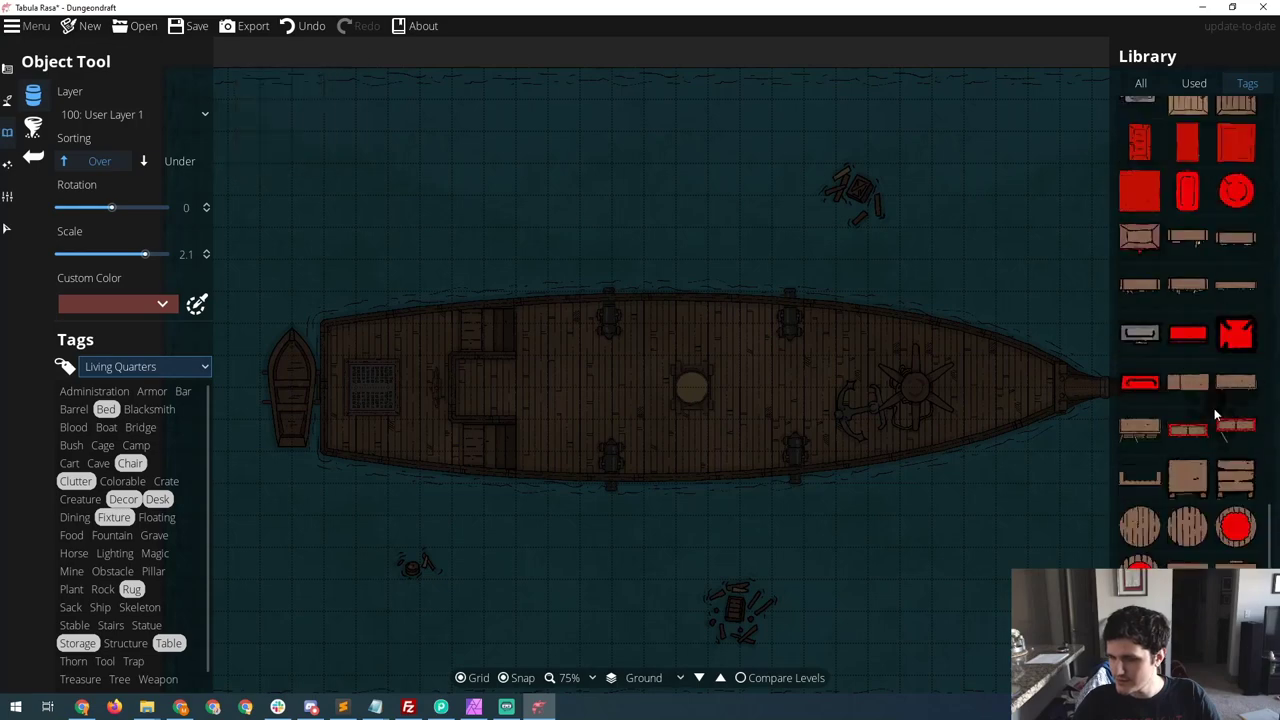
scroll(1212, 420, "down", 10)
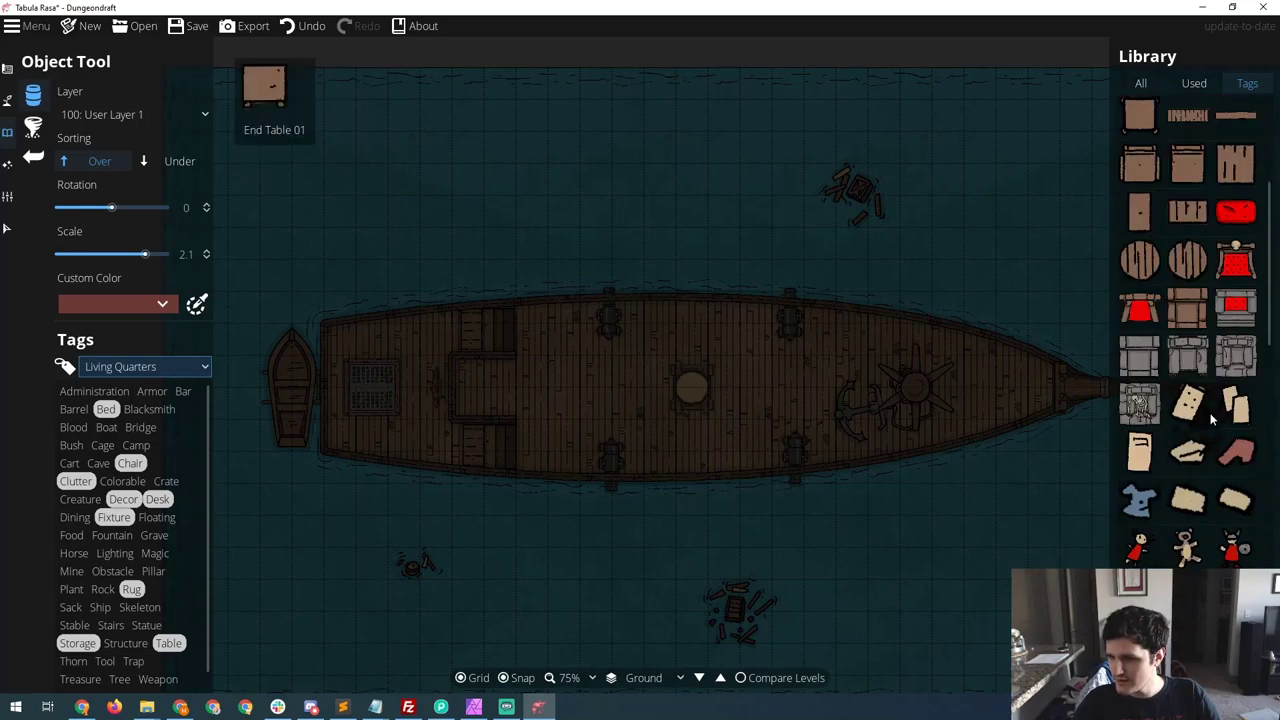
- Switch the tag filter to Dungeon and select the candle asset from the library
left_click(180, 366)
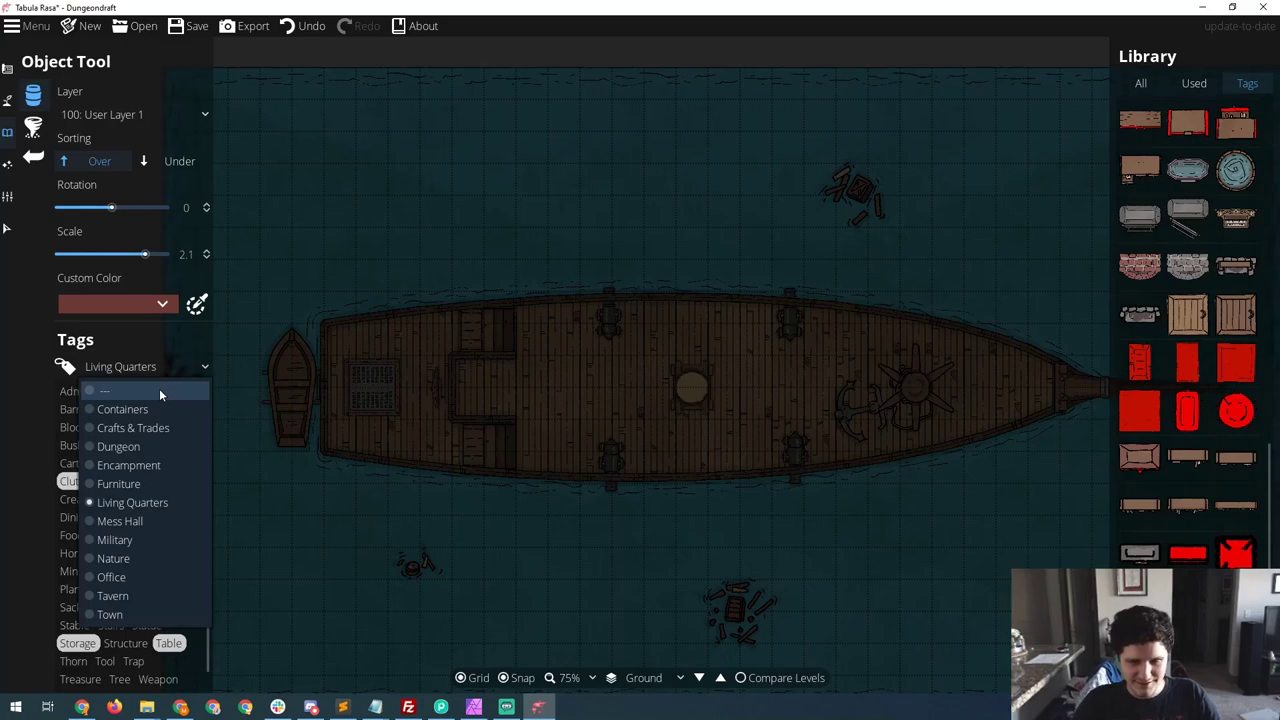
left_click(118, 446)
scroll(1168, 292, "up", 10)
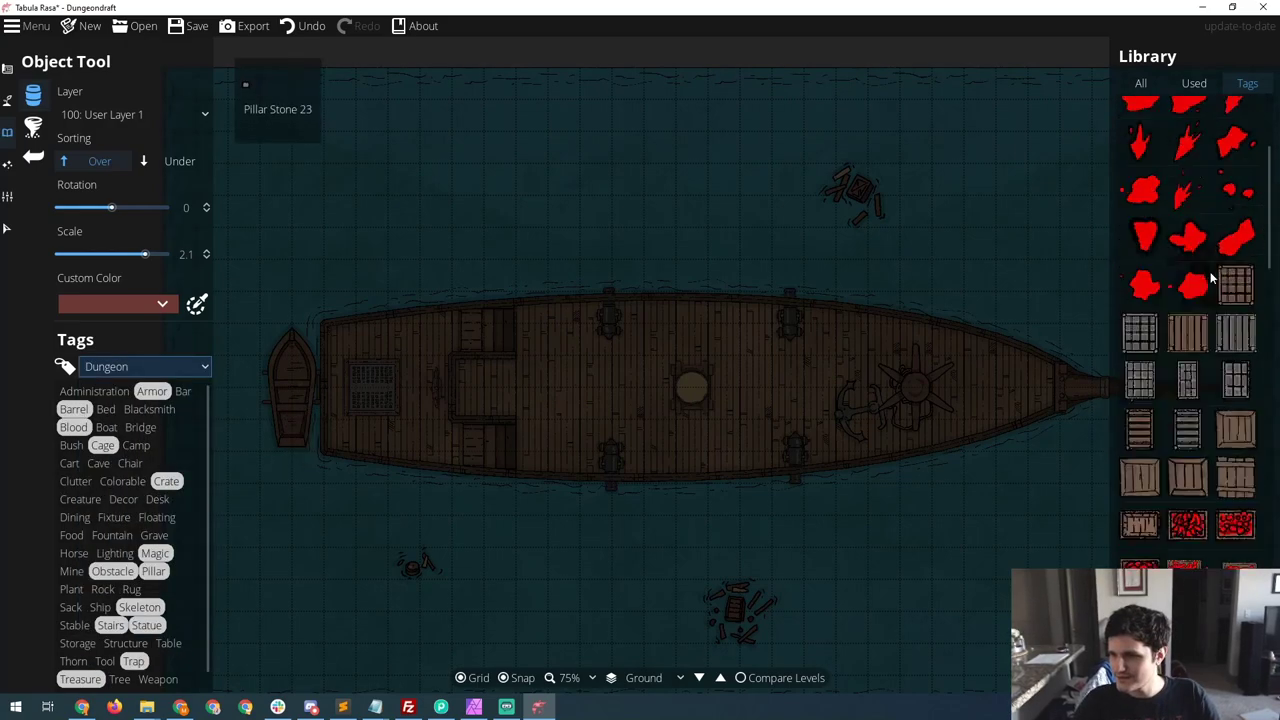
scroll(1213, 280, "down", 2)
scroll(1213, 280, "up", 2)
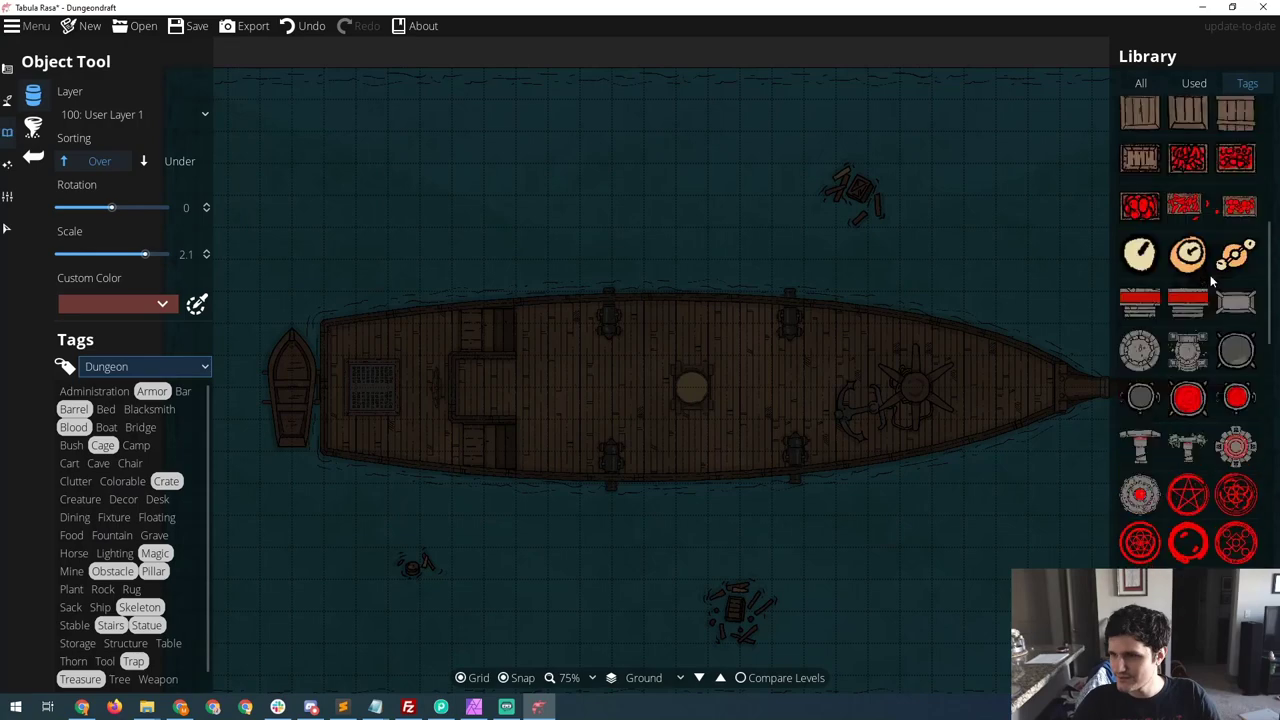
scroll(1200, 340, "down", 6)
scroll(1196, 346, "down", 10)
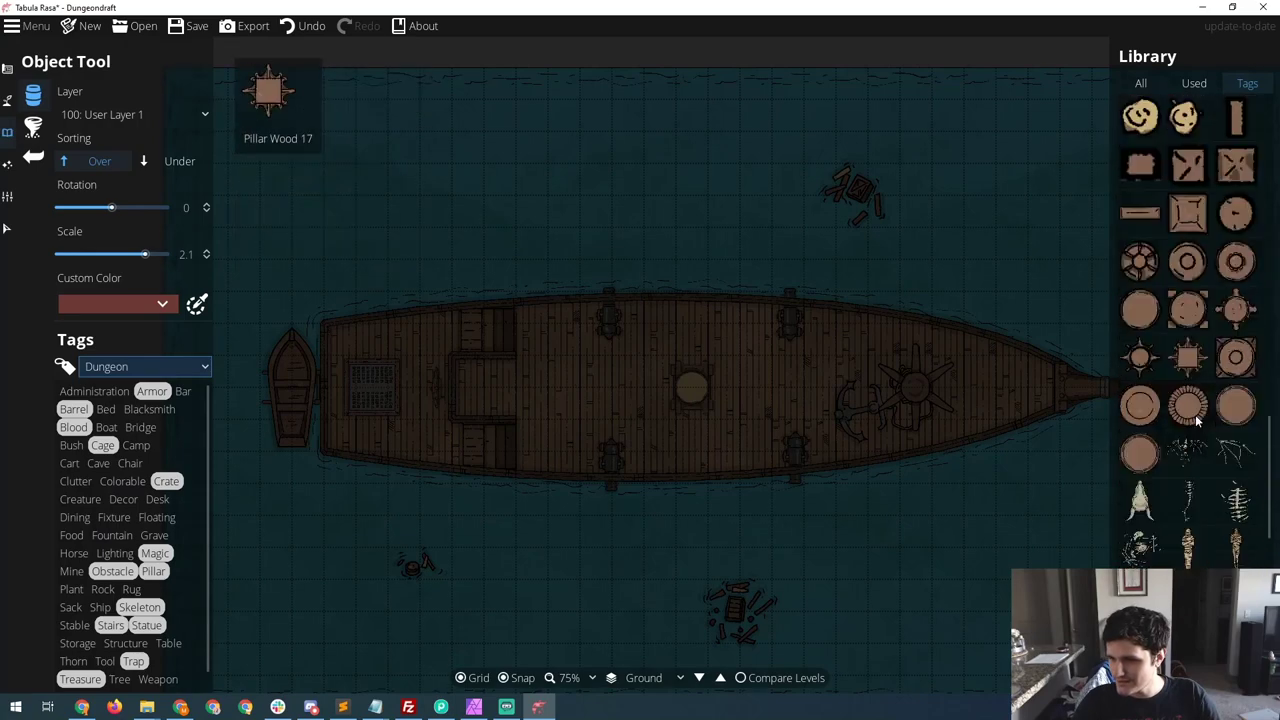
scroll(1196, 422, "down", 8)
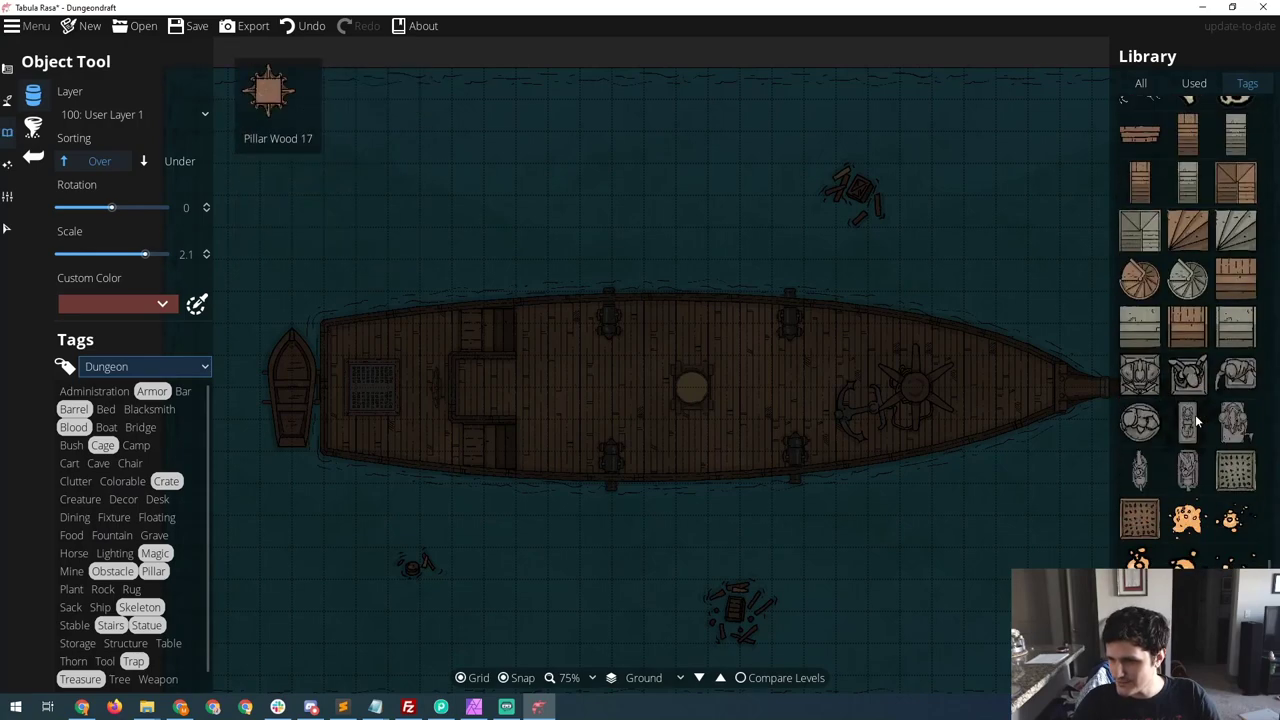
scroll(1196, 422, "up", 10)
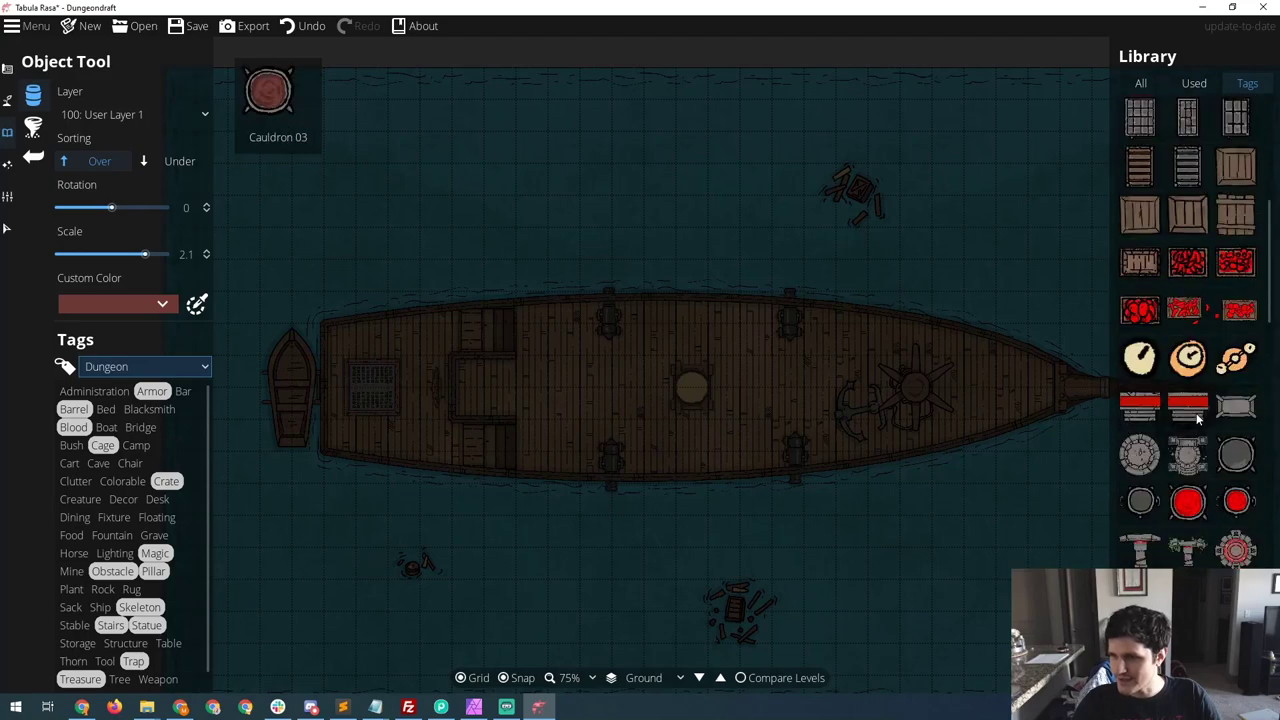
left_click(1194, 370)
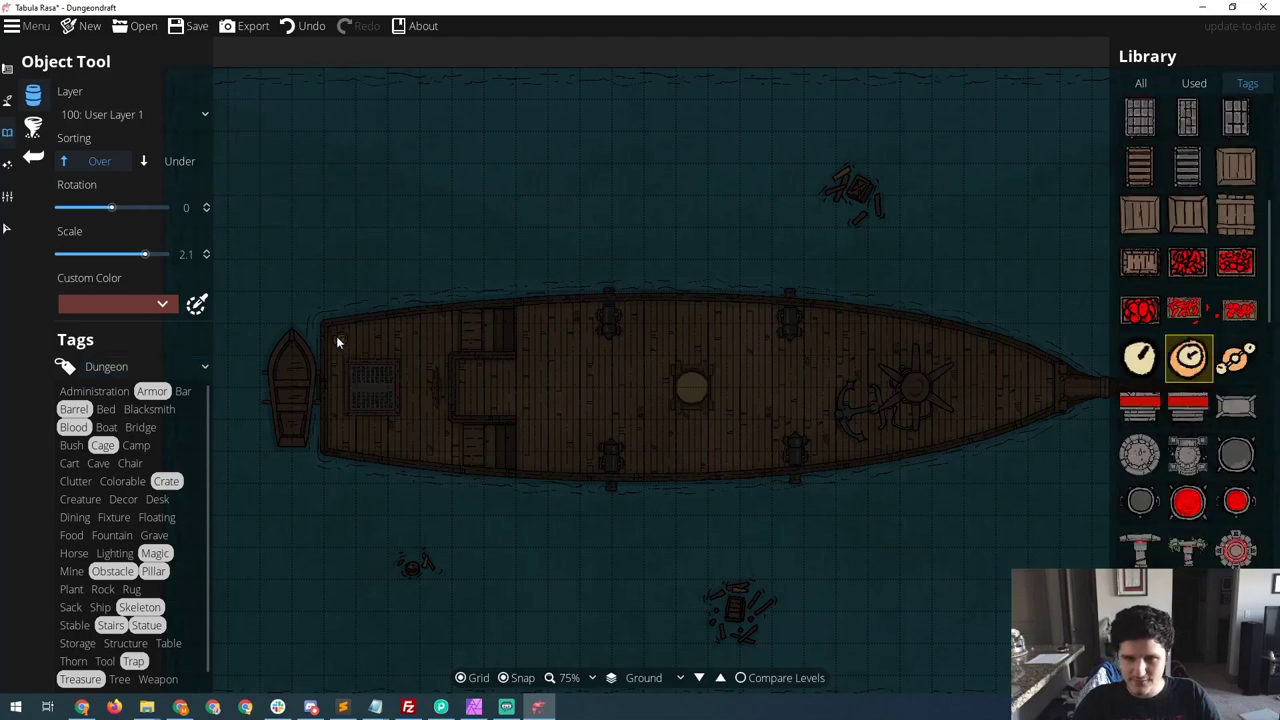
- Put new objects on the 700: Above Walls layer, undoing the last stray change
left_click(164, 116)
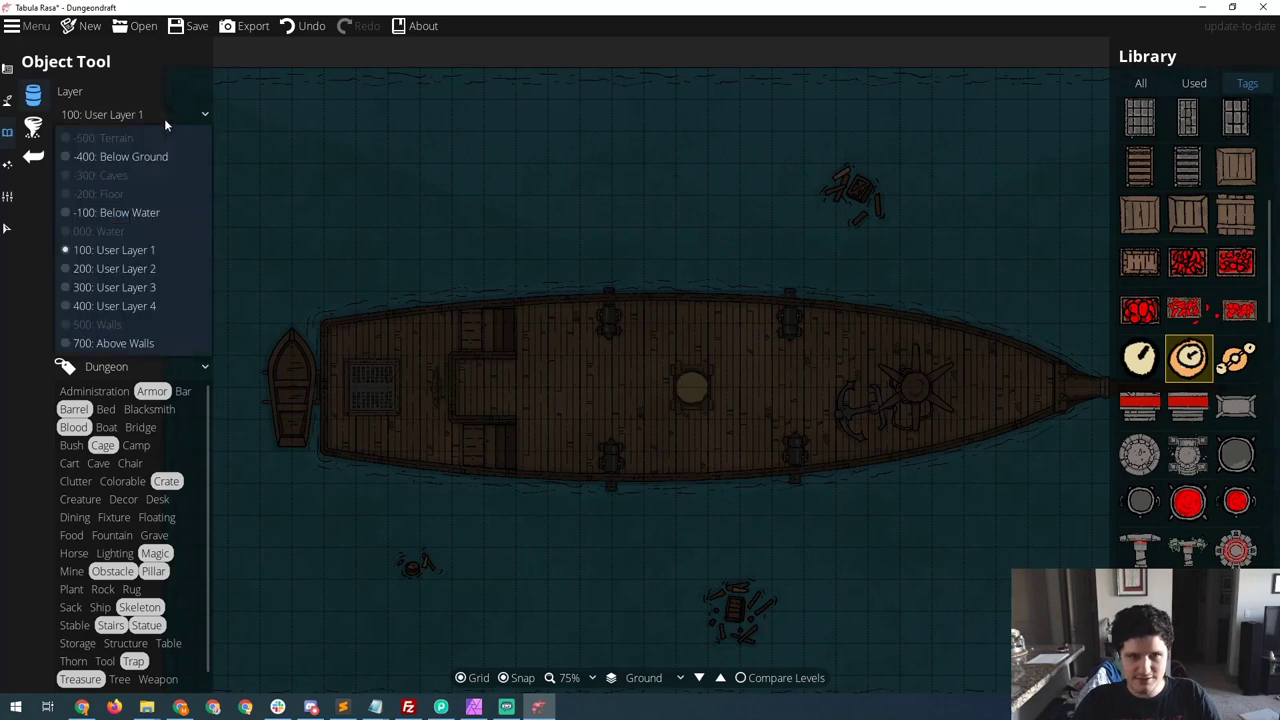
left_click(127, 343)
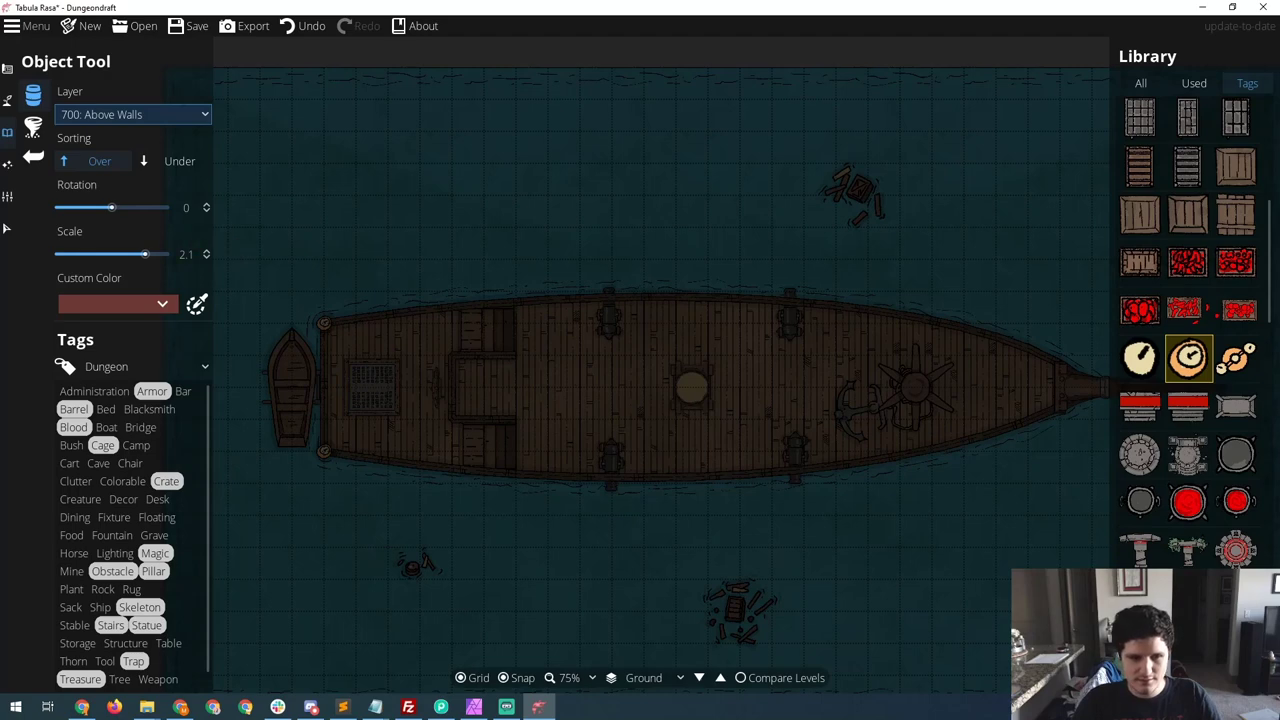
key("ctrl+z")
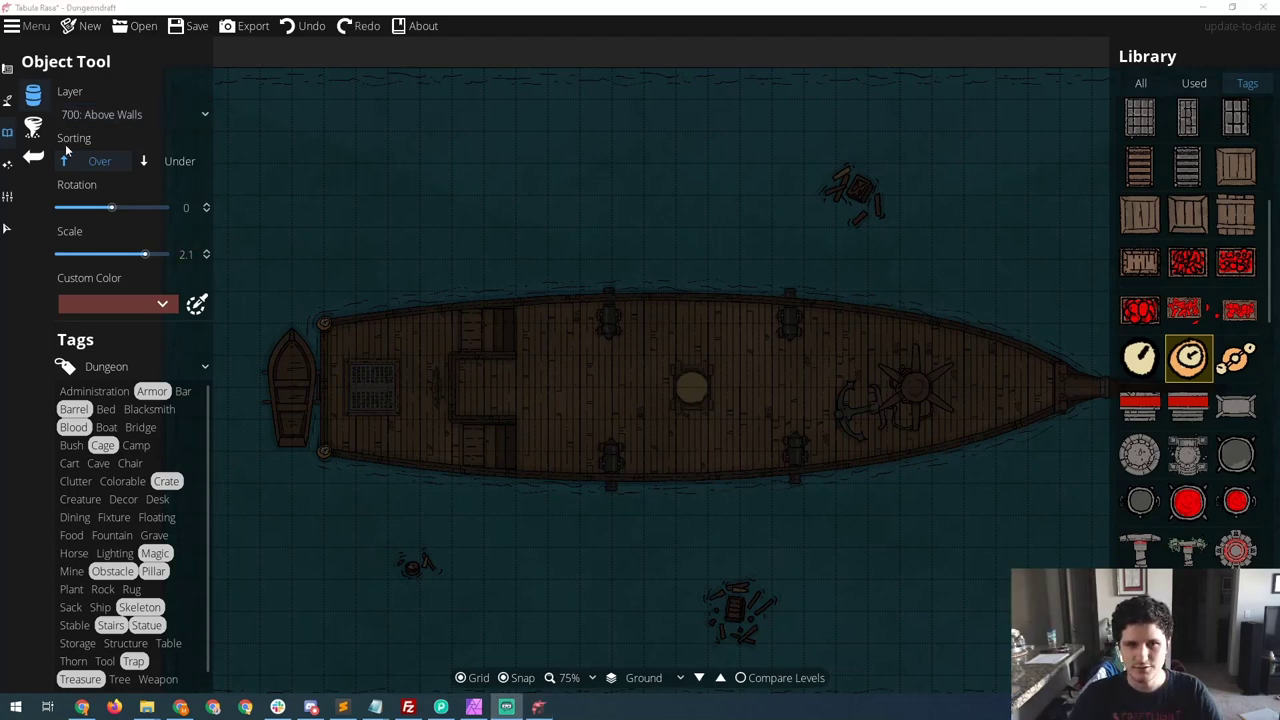
- Add warm lights on the top and bottom stern corner candles, then return to selection
left_click(8, 165)
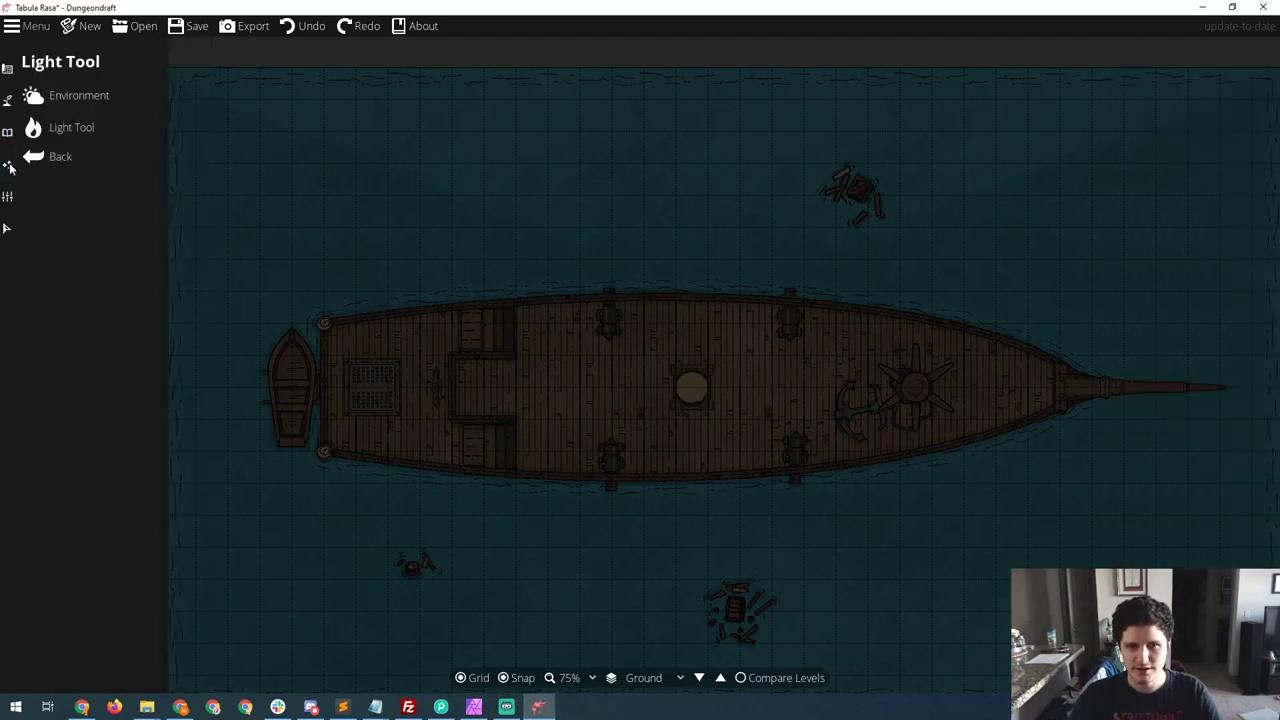
left_click(83, 159)
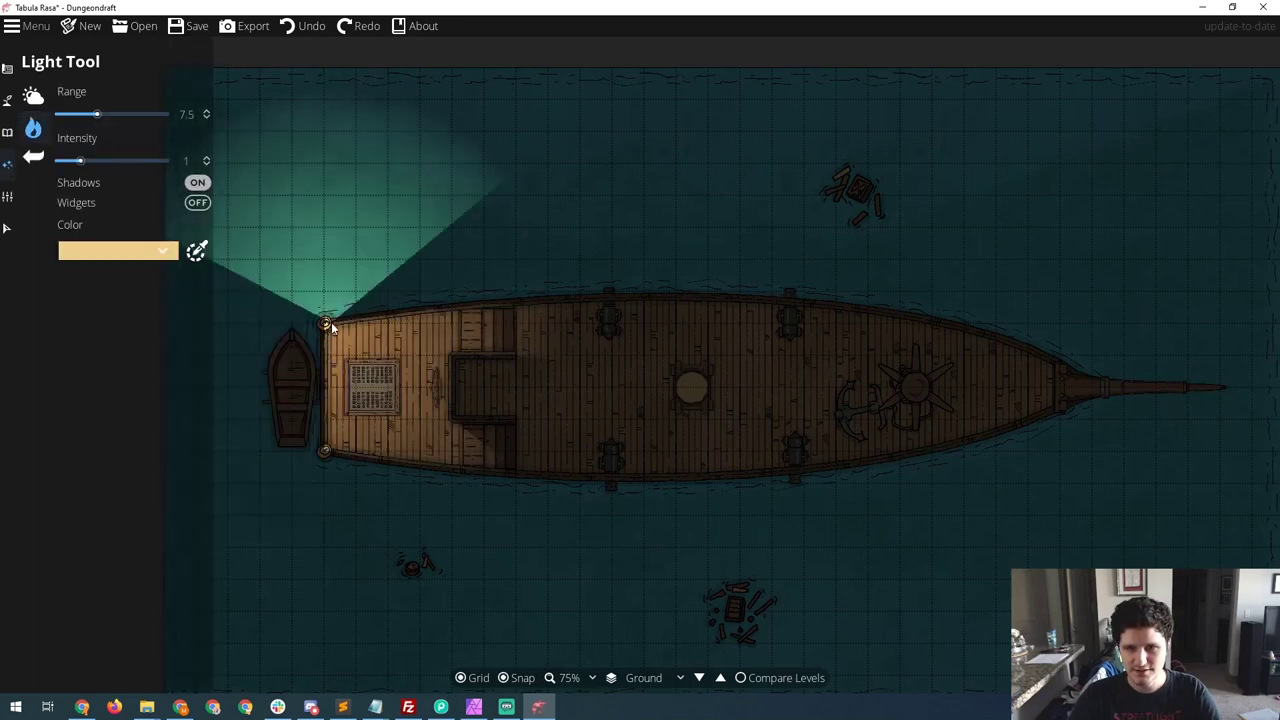
left_click(330, 327)
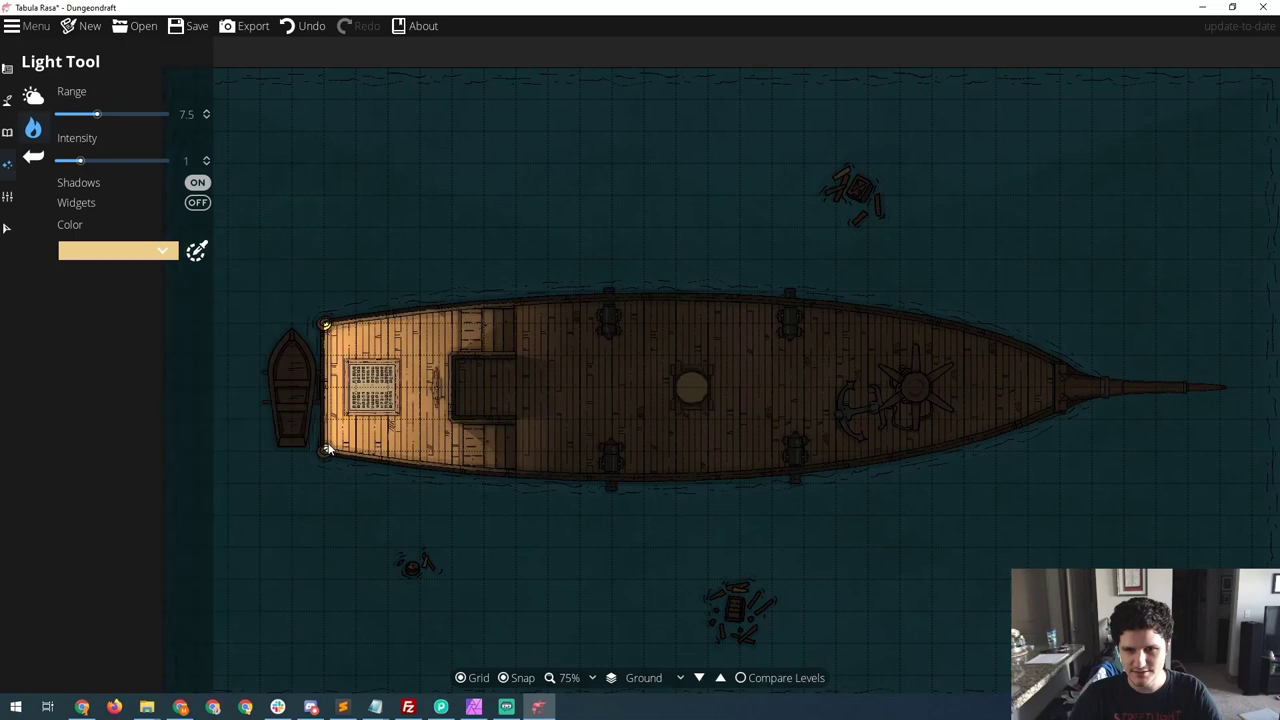
left_click(326, 450)
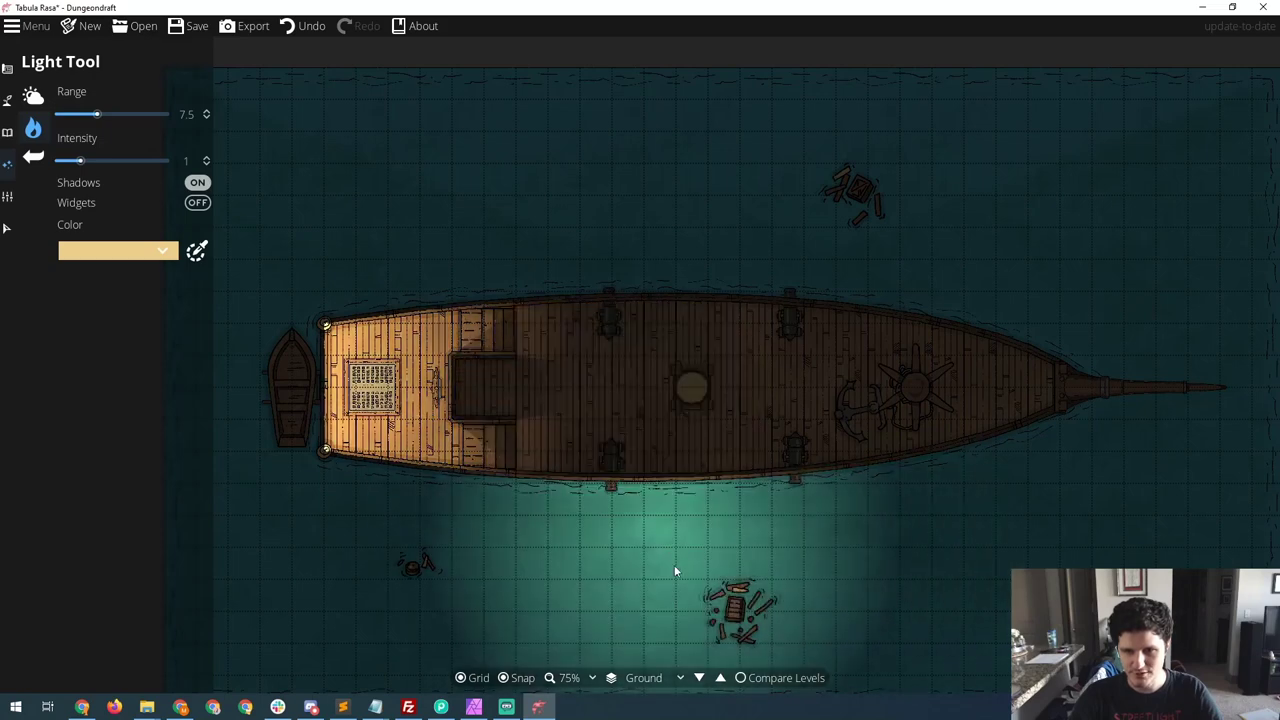
left_click(6, 228)
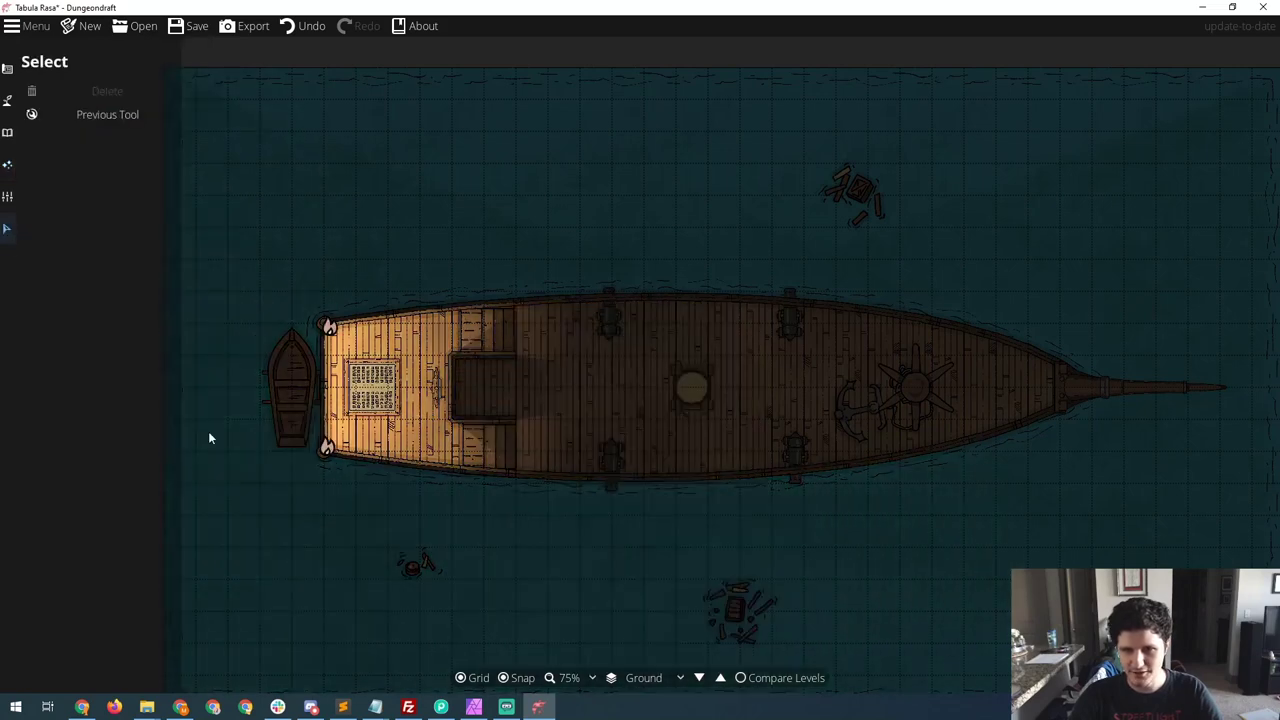